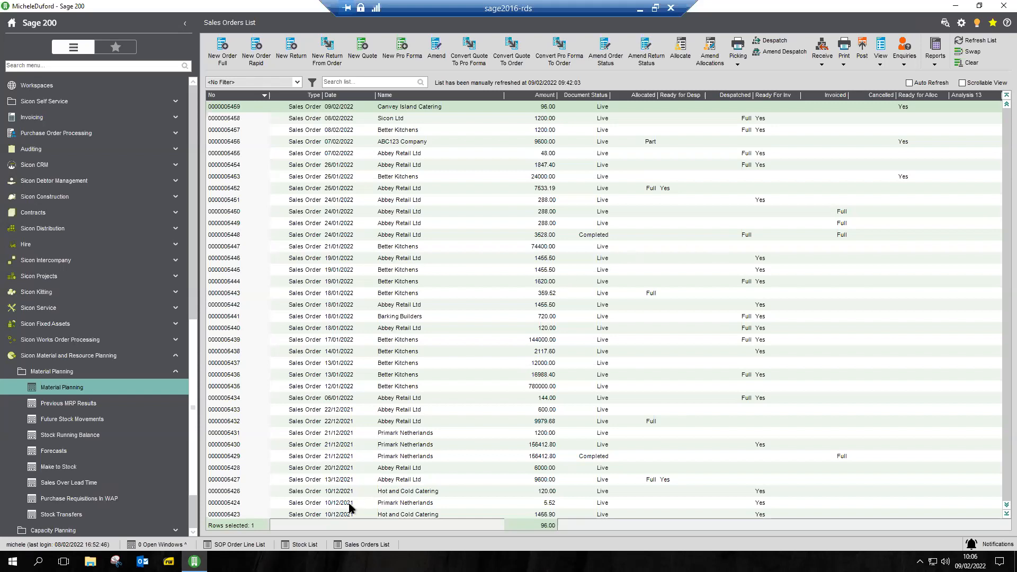
Search the Stock List for kettle
{"action": "left_click", "coordinate": [305, 545]}
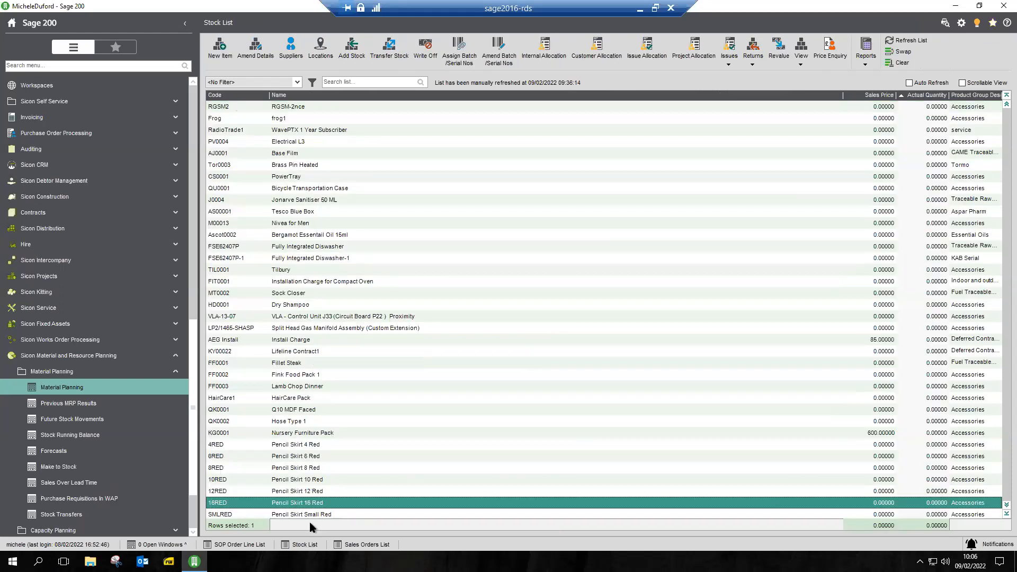
{"action": "left_click", "coordinate": [344, 82]}
{"action": "type", "text": "kettle"}
{"action": "key", "text": "Return"}
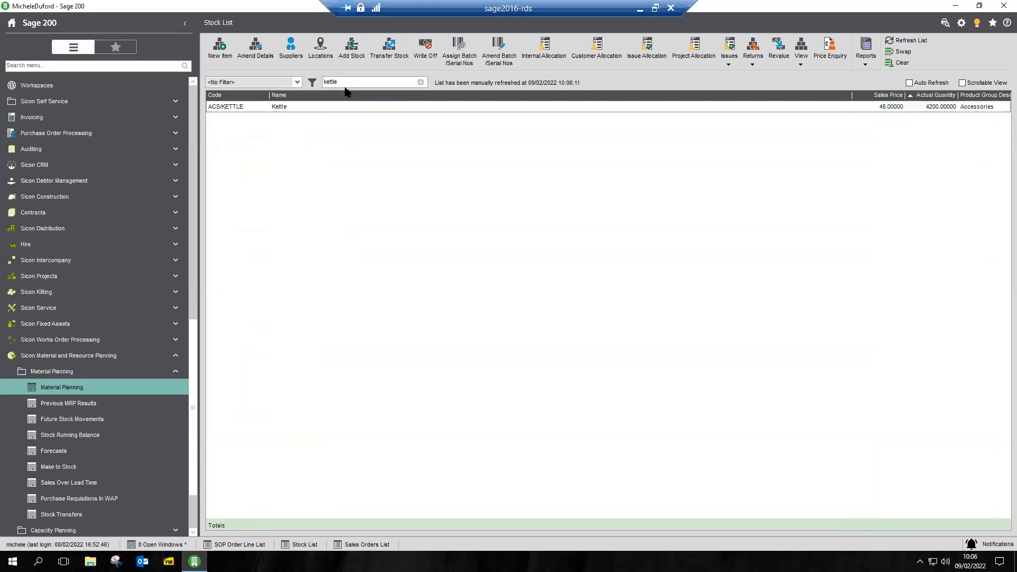
View the Kettle item's warehouse and bin location details, including its minimum, maximum and re-order levels, and close them
{"action": "left_click", "coordinate": [297, 106]}
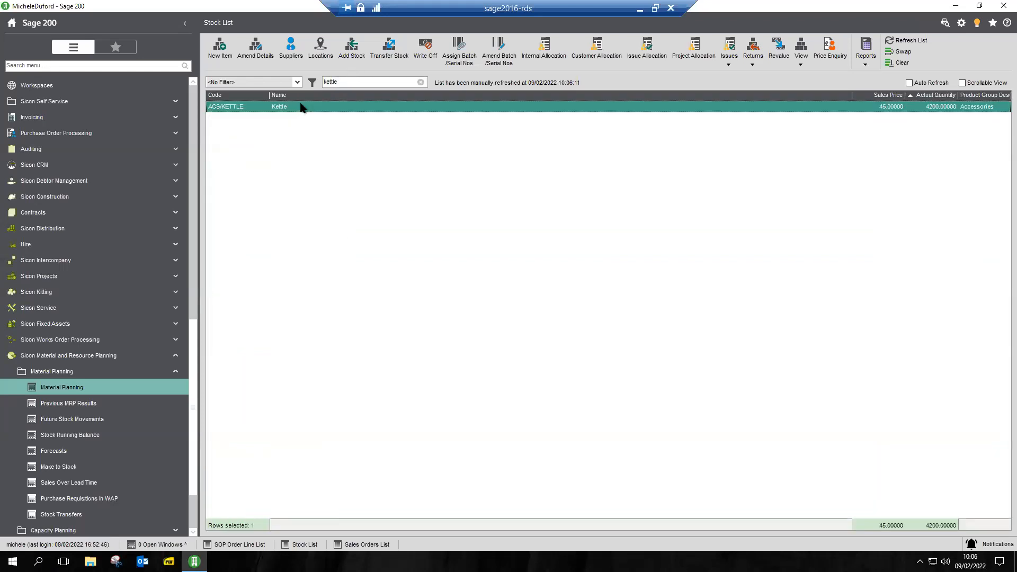
{"action": "left_click", "coordinate": [321, 47]}
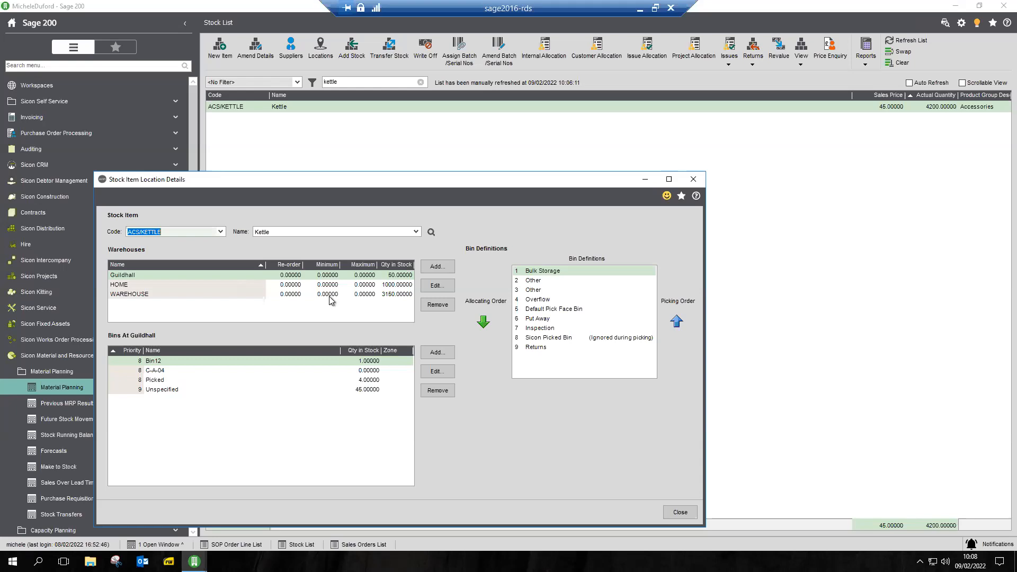
{"action": "left_click", "coordinate": [693, 180]}
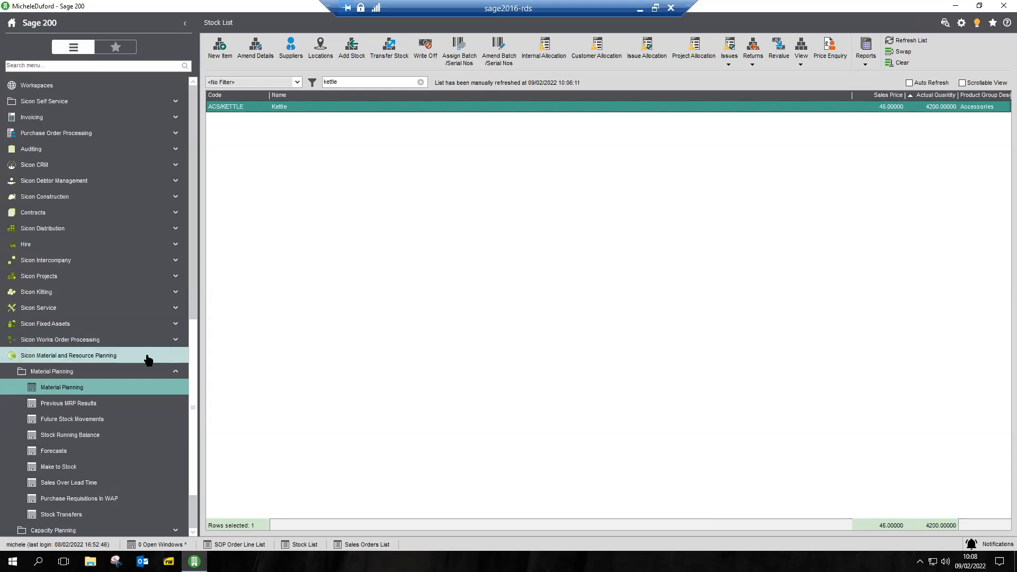
Open Calculate Min Stock Levels from Sicon Distribution's Future Sales and display the figures for all items
{"action": "left_click", "coordinate": [91, 235]}
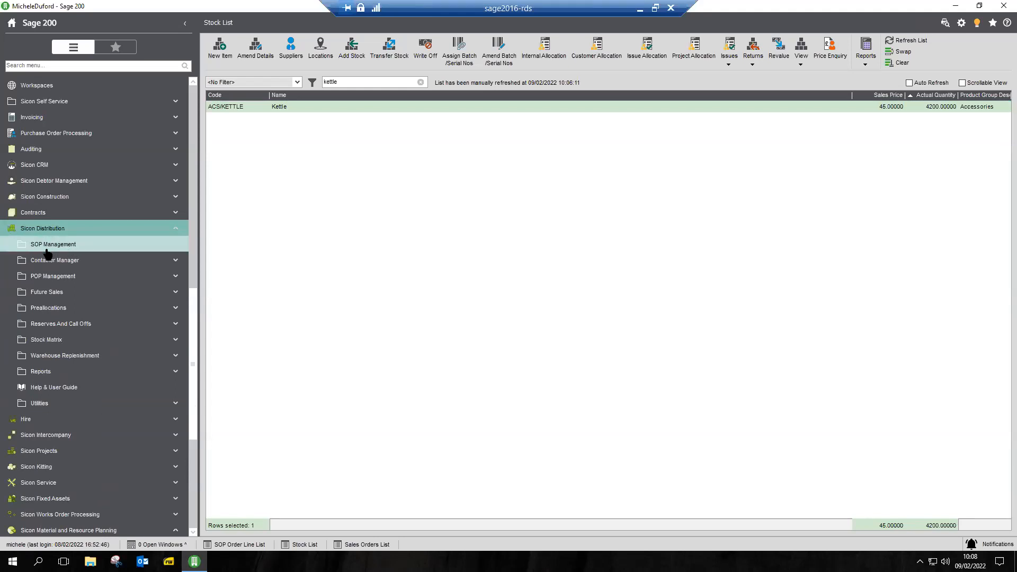
{"action": "left_click", "coordinate": [50, 296]}
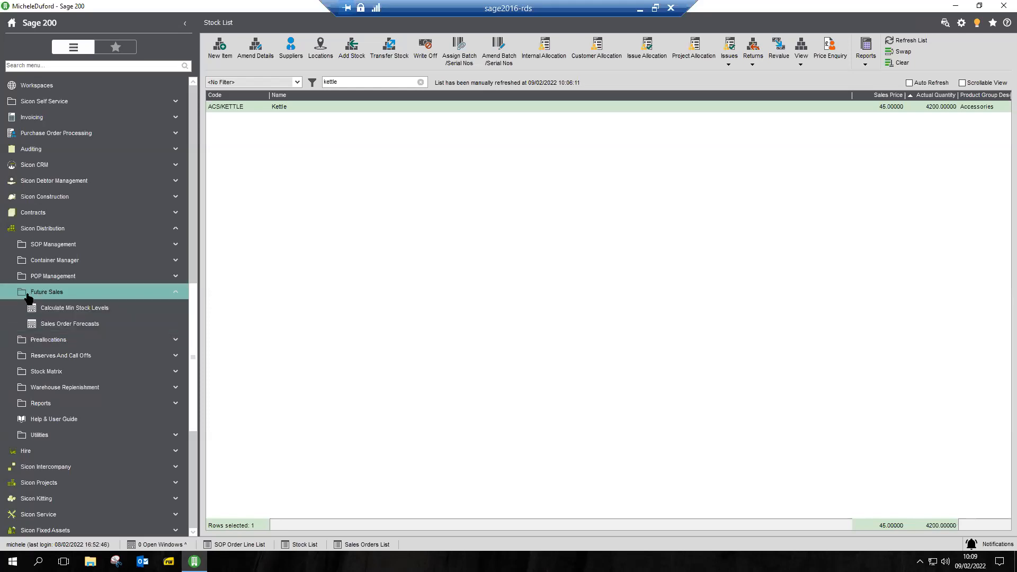
{"action": "left_click", "coordinate": [60, 309]}
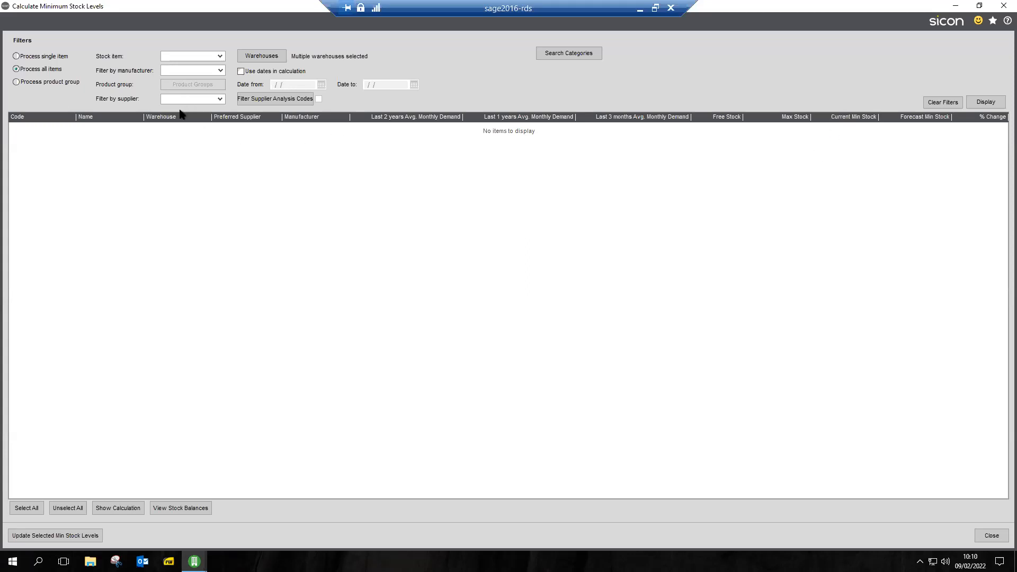
{"action": "left_click", "coordinate": [986, 102]}
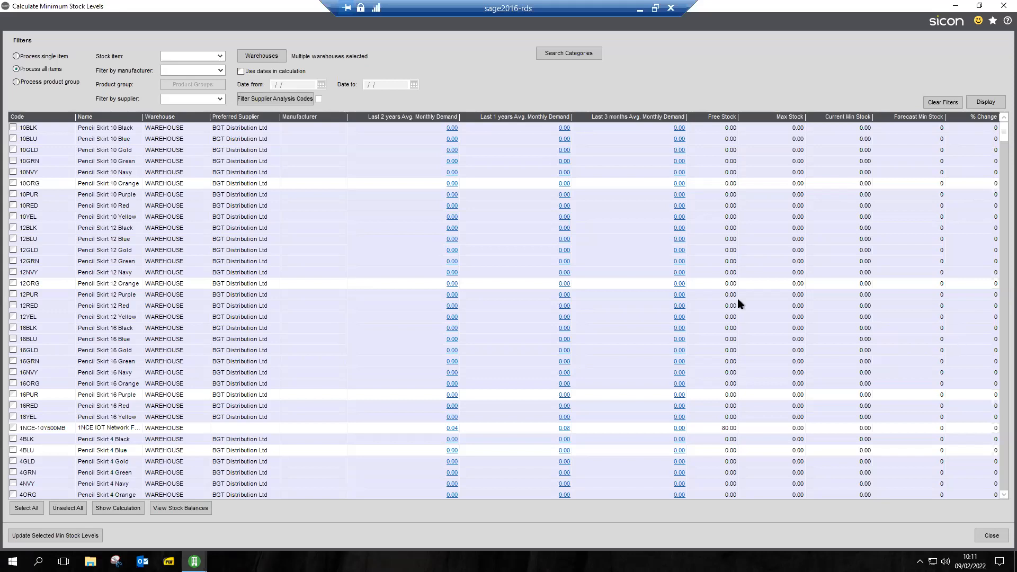
Examine the items' average monthly demand, free stock, maximum stock, and current and forecast minimum stock levels
{"action": "scroll", "coordinate": [738, 300], "scroll_direction": "down", "scroll_amount": 5}
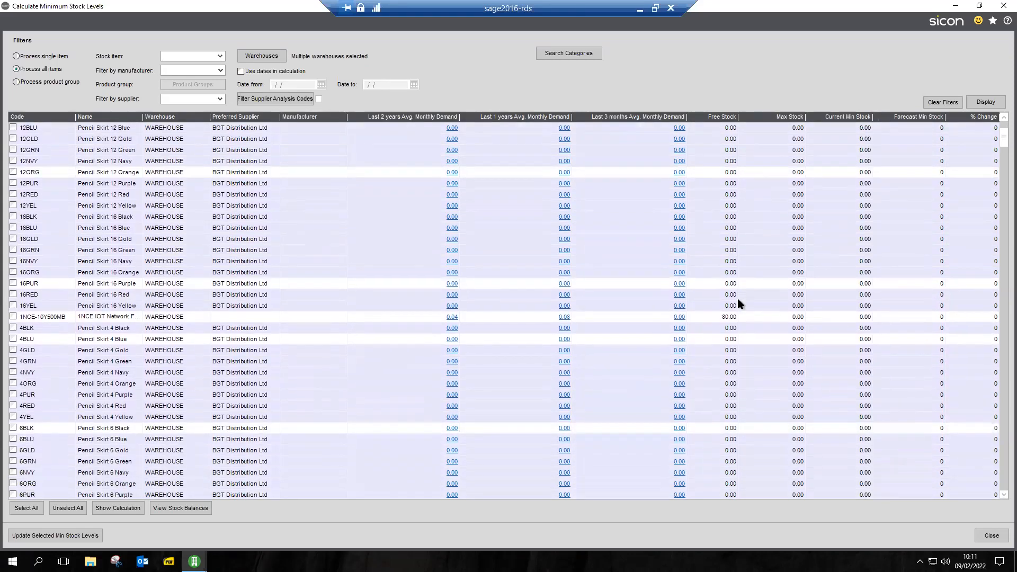
{"action": "scroll", "coordinate": [738, 299], "scroll_direction": "down", "scroll_amount": 6}
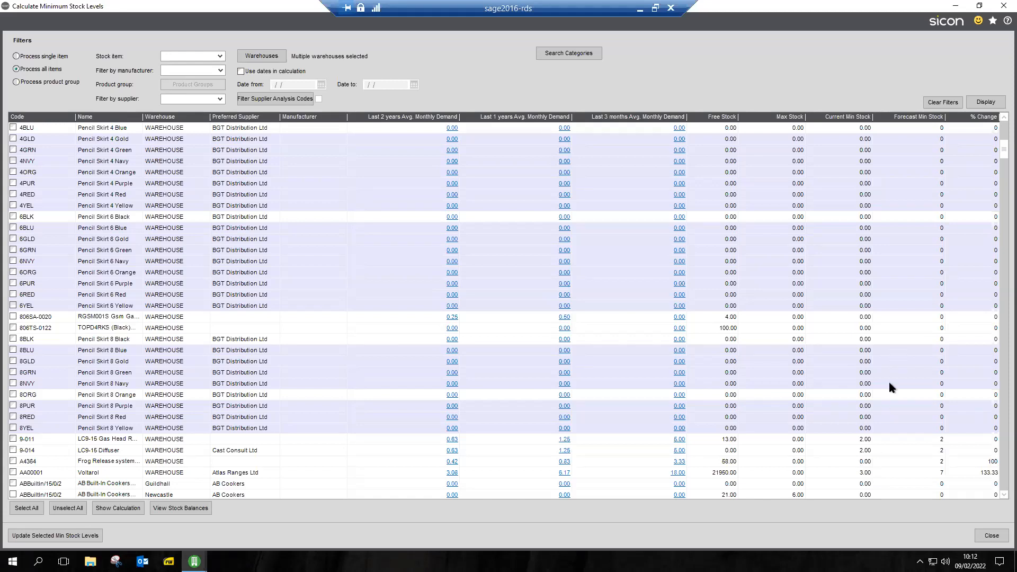
{"action": "scroll", "coordinate": [888, 381], "scroll_direction": "down", "scroll_amount": 2}
{"action": "scroll", "coordinate": [889, 384], "scroll_direction": "down", "scroll_amount": 3}
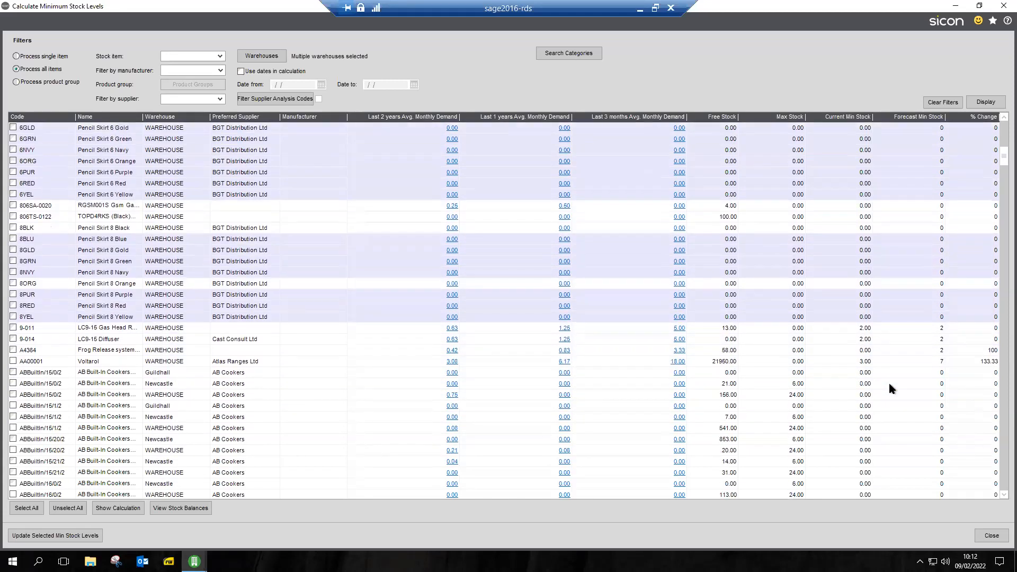
{"action": "scroll", "coordinate": [890, 384], "scroll_direction": "down", "scroll_amount": 2}
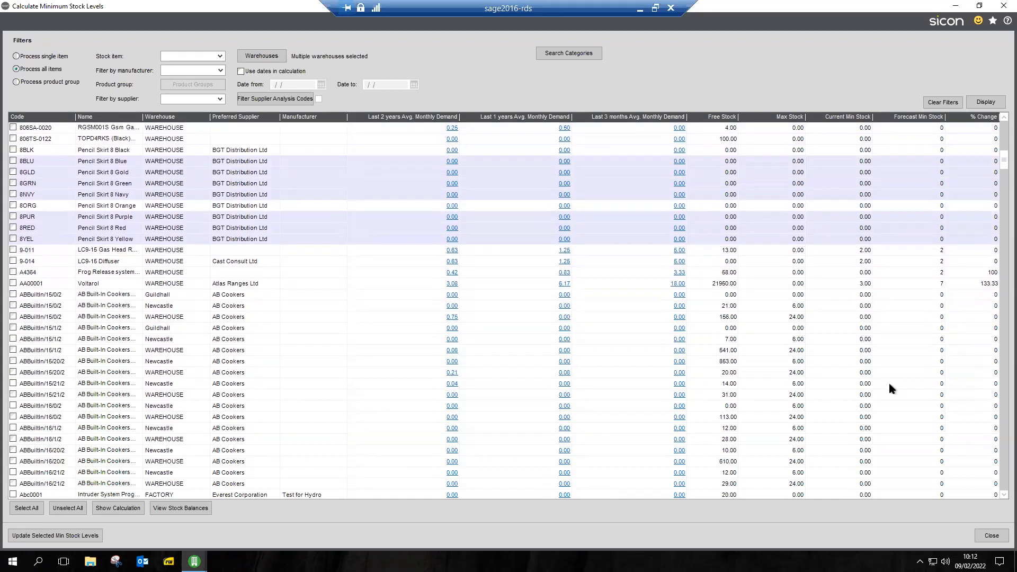
{"action": "scroll", "coordinate": [889, 384], "scroll_direction": "down", "scroll_amount": 2}
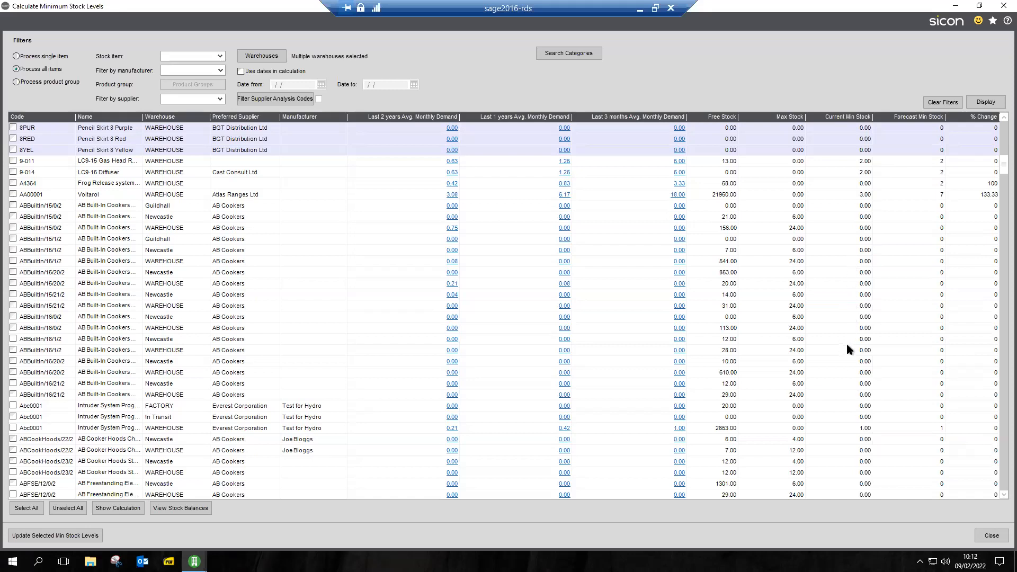
{"action": "scroll", "coordinate": [847, 349], "scroll_direction": "up", "scroll_amount": 4}
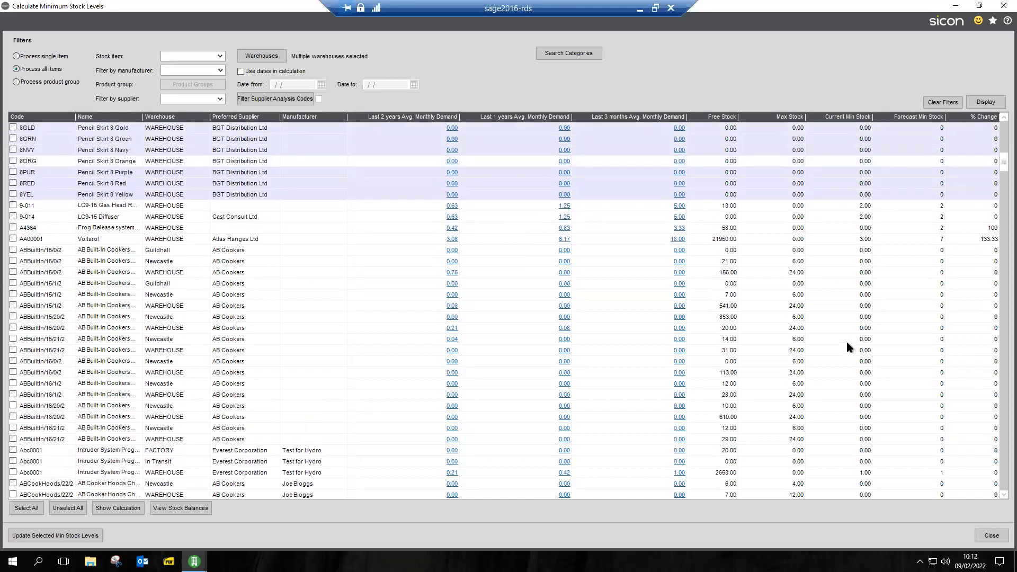
{"action": "scroll", "coordinate": [846, 341], "scroll_direction": "up", "scroll_amount": 3}
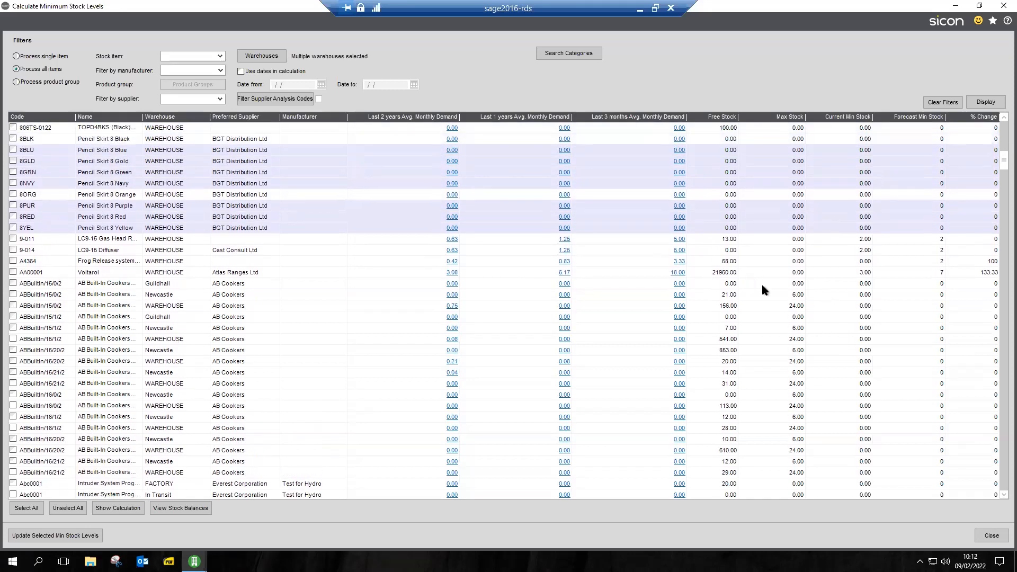
{"action": "scroll", "coordinate": [777, 339], "scroll_direction": "down", "scroll_amount": 6}
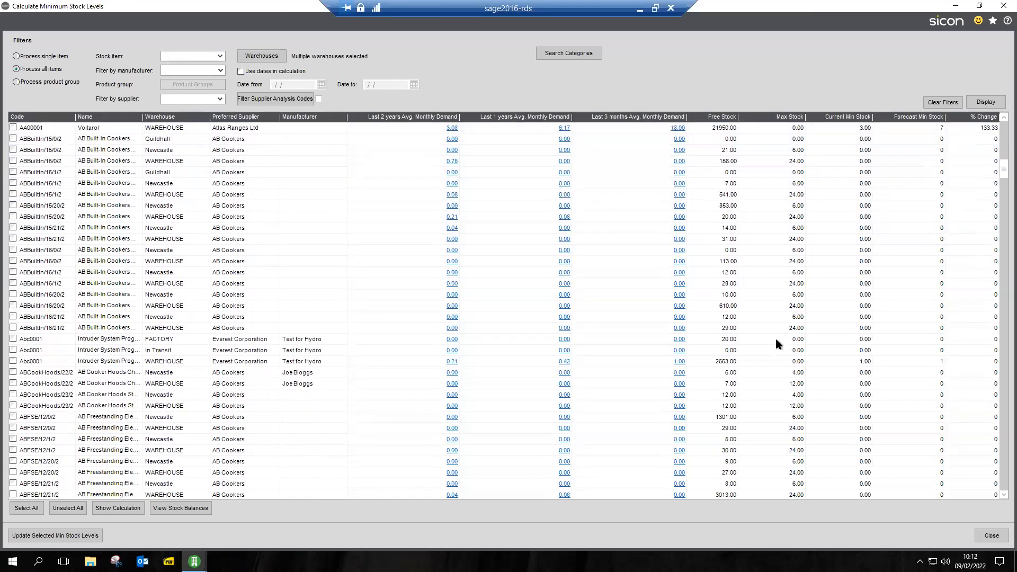
{"action": "scroll", "coordinate": [774, 338], "scroll_direction": "down", "scroll_amount": 5}
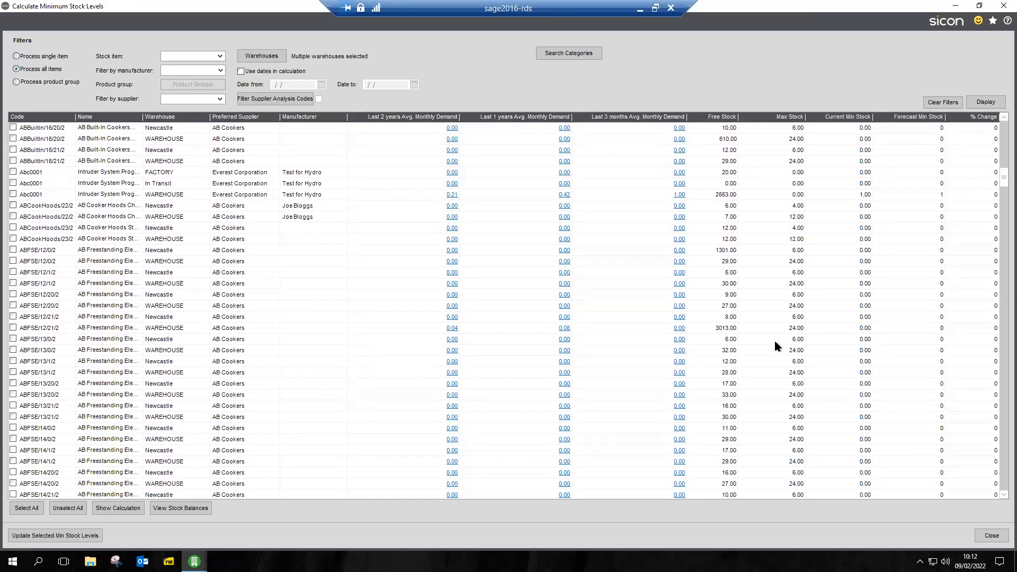
{"action": "scroll", "coordinate": [775, 347], "scroll_direction": "down", "scroll_amount": 5}
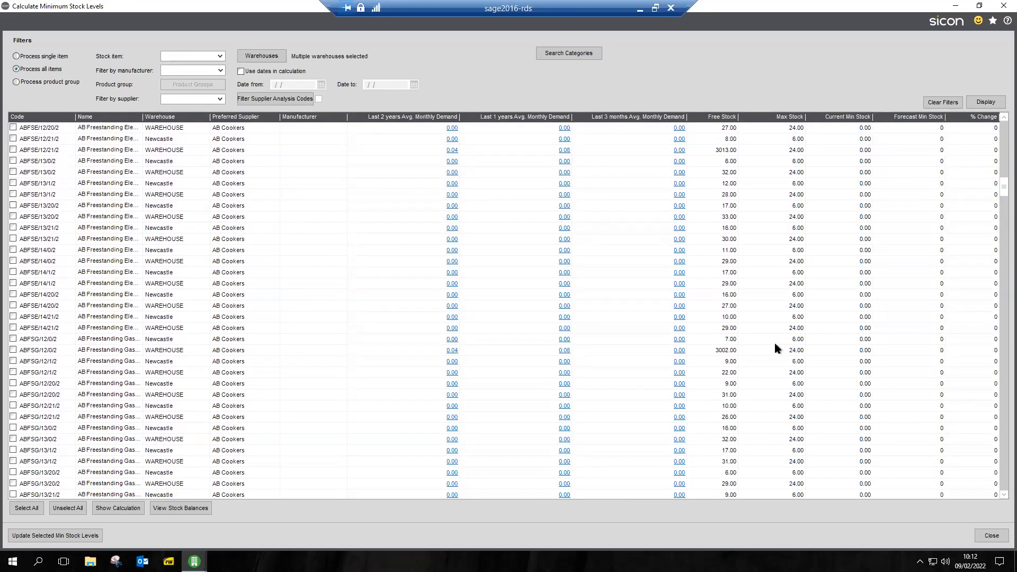
{"action": "scroll", "coordinate": [775, 344], "scroll_direction": "down", "scroll_amount": 4}
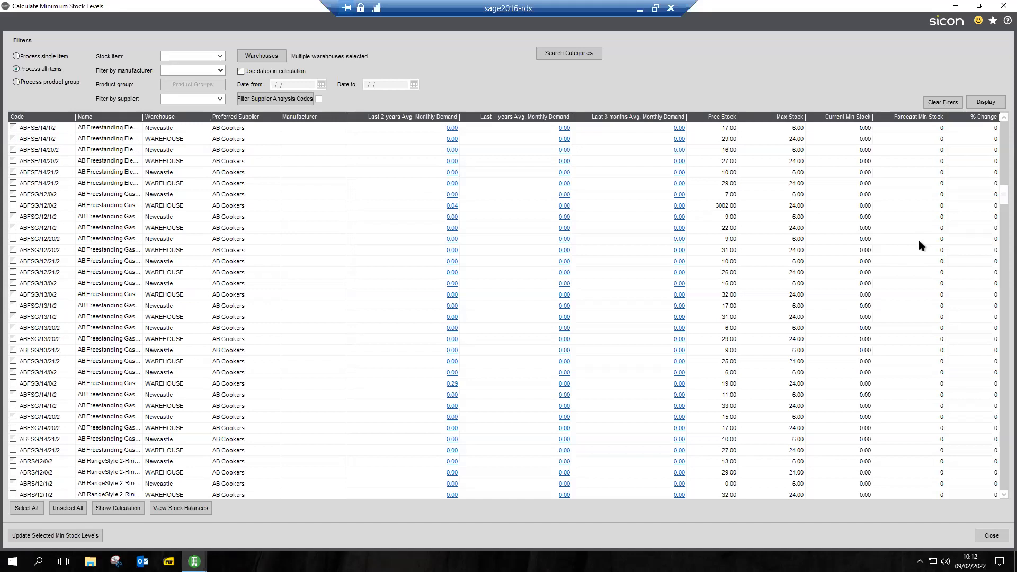
{"action": "scroll", "coordinate": [786, 307], "scroll_direction": "up", "scroll_amount": 5}
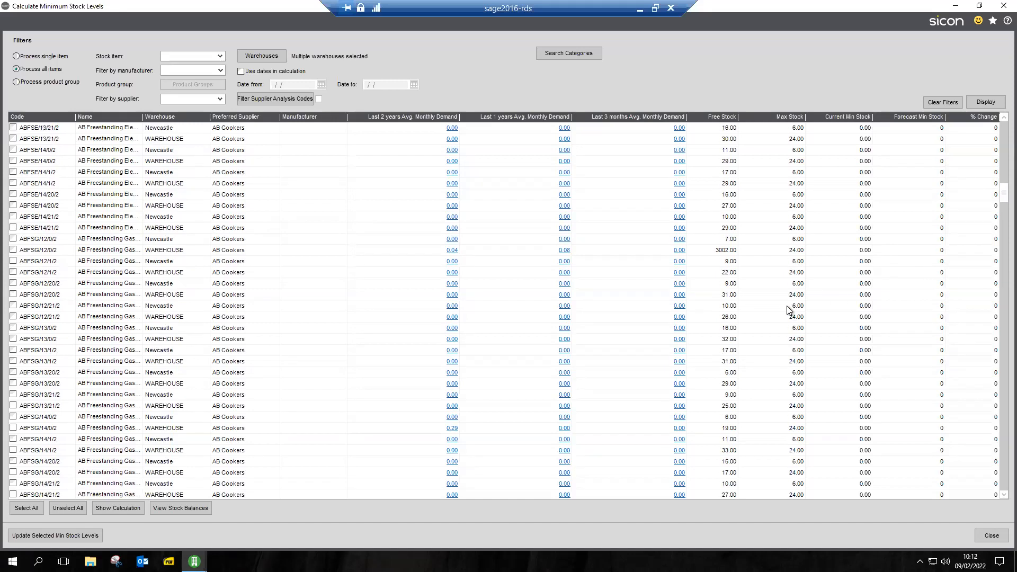
{"action": "scroll", "coordinate": [790, 309], "scroll_direction": "up", "scroll_amount": 6}
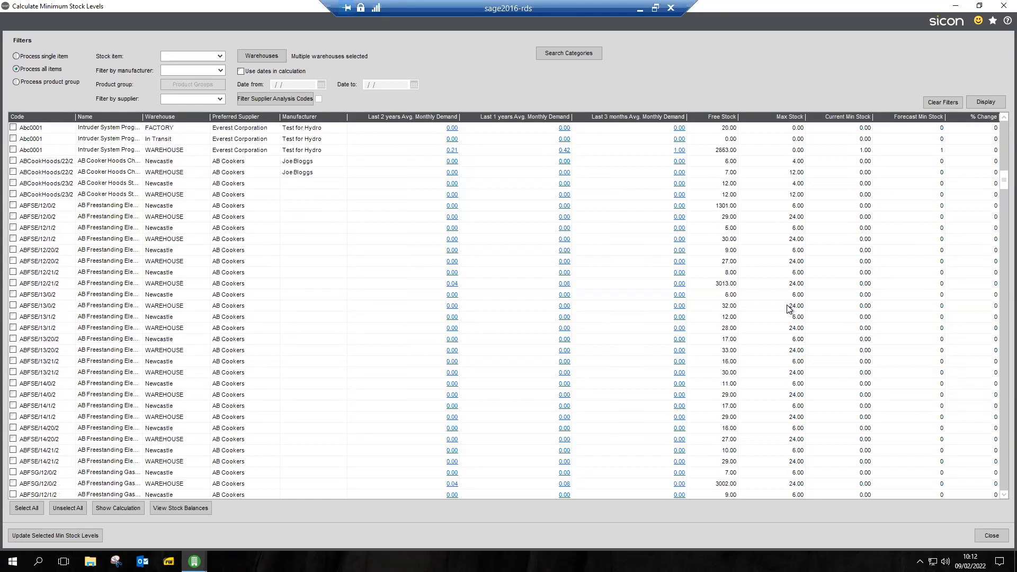
{"action": "scroll", "coordinate": [788, 307], "scroll_direction": "up", "scroll_amount": 5}
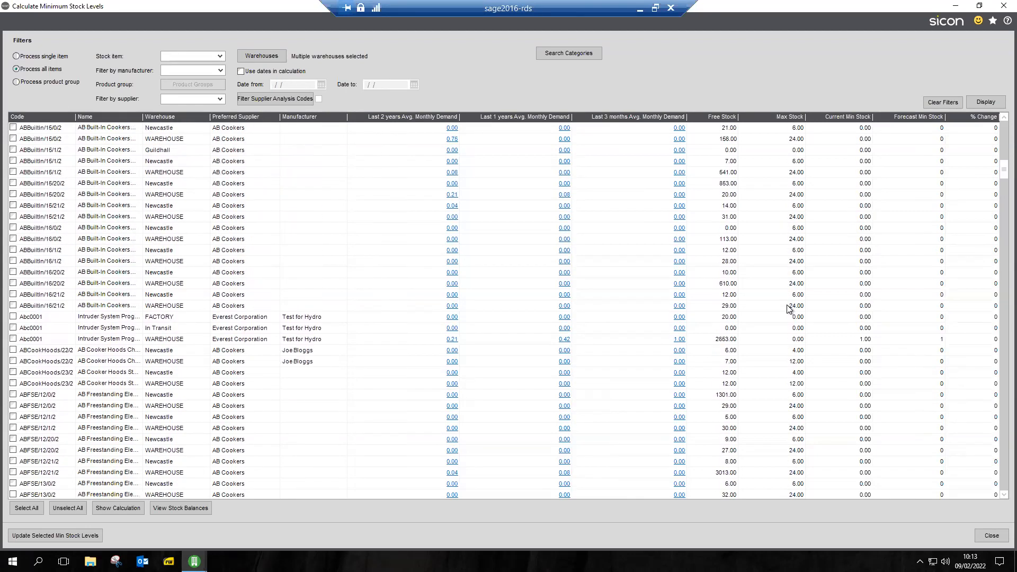
{"action": "scroll", "coordinate": [933, 166], "scroll_direction": "up", "scroll_amount": 2}
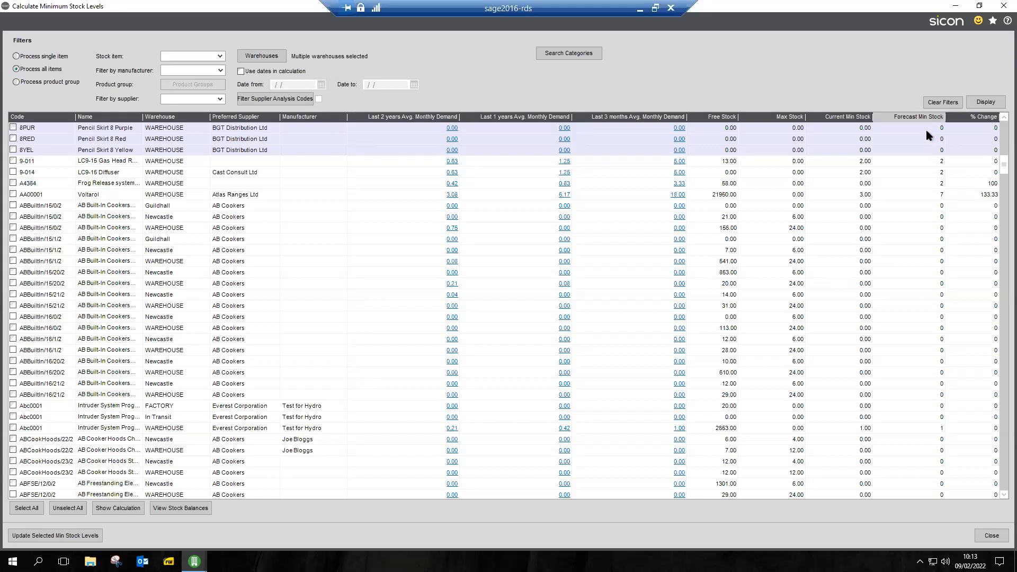
Set the forecast minimum stock to 15 for ABBuiltin/15/1/2 at Newcastle and 78 for ABBuiltin/15/21/2 at WAREHOUSE
{"action": "left_click", "coordinate": [932, 252]}
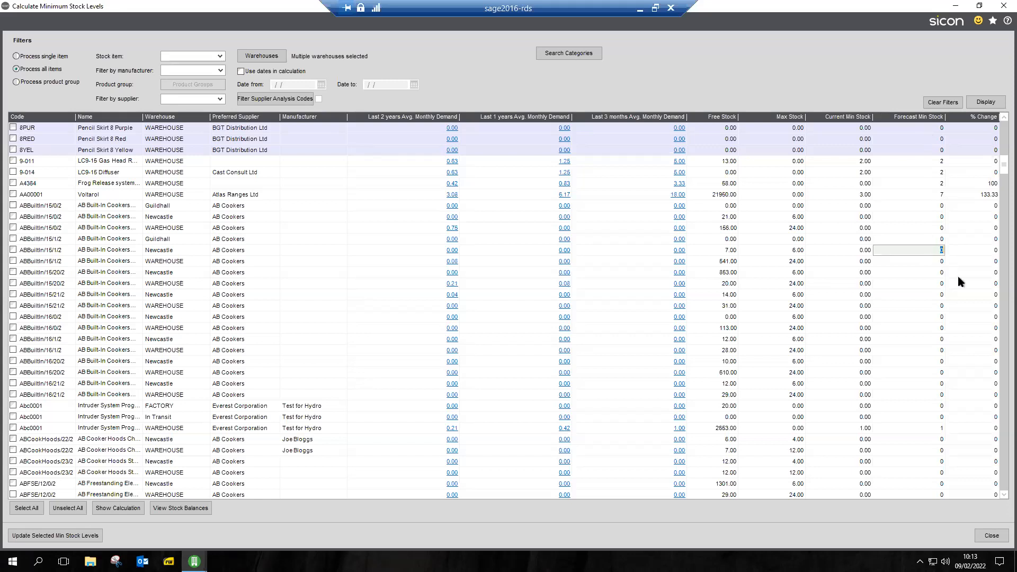
{"action": "left_click", "coordinate": [918, 305]}
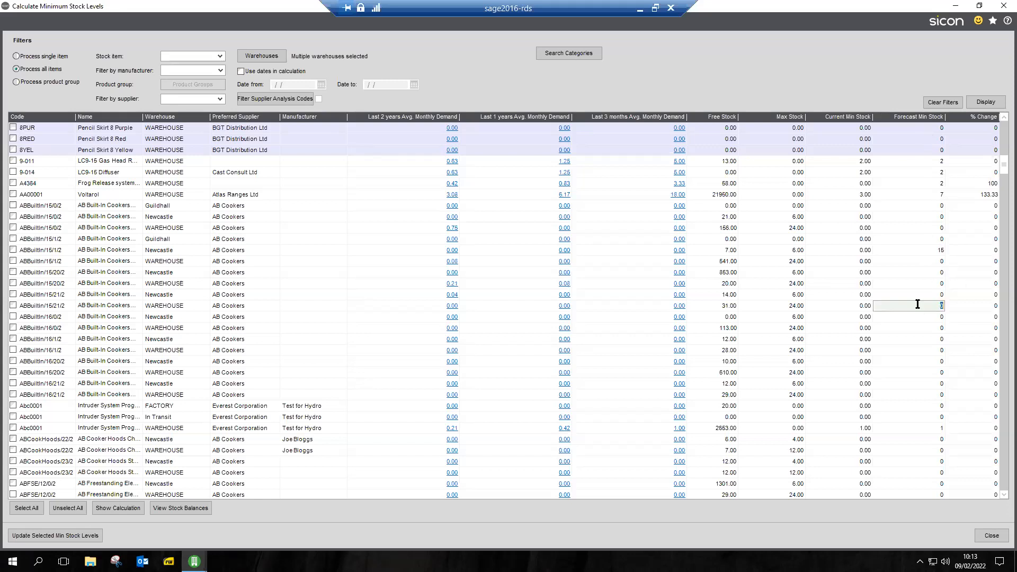
{"action": "type", "text": "78"}
Set the forecast minimum stock to 28 for both ABBuiltin/16/21/2 at Newcastle and ABCookHoods/23/2 at WAREHOUSE
{"action": "left_click", "coordinate": [926, 384]}
{"action": "type", "text": "28"}
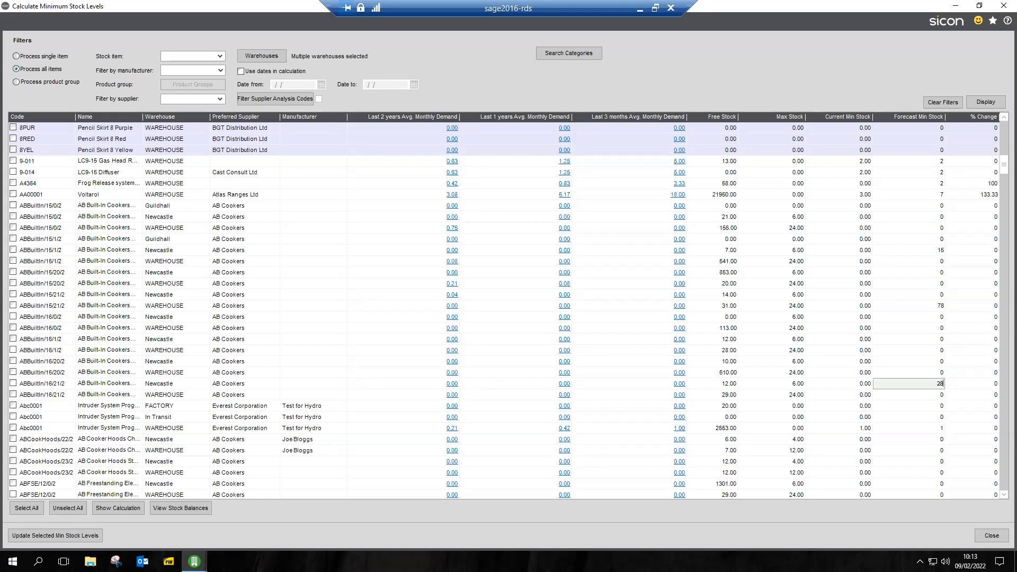
{"action": "left_click", "coordinate": [928, 472]}
{"action": "type", "text": "28"}
{"action": "left_click", "coordinate": [929, 183]}
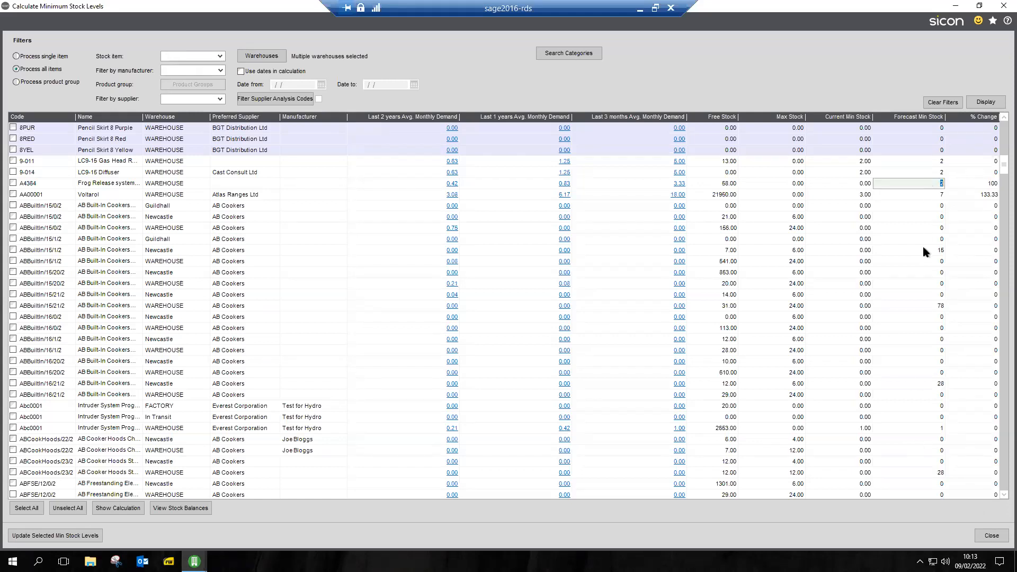
{"action": "left_click", "coordinate": [926, 249]}
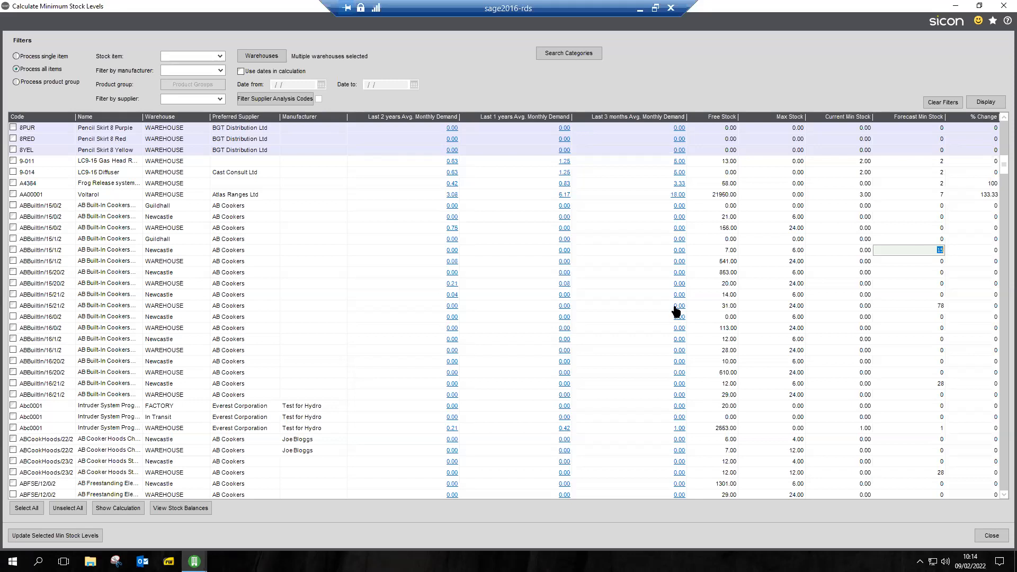
Drill into Voltarol's last 3 months average monthly demand and review its usage, lost order, sales and purchase analyses
{"action": "left_click", "coordinate": [676, 195]}
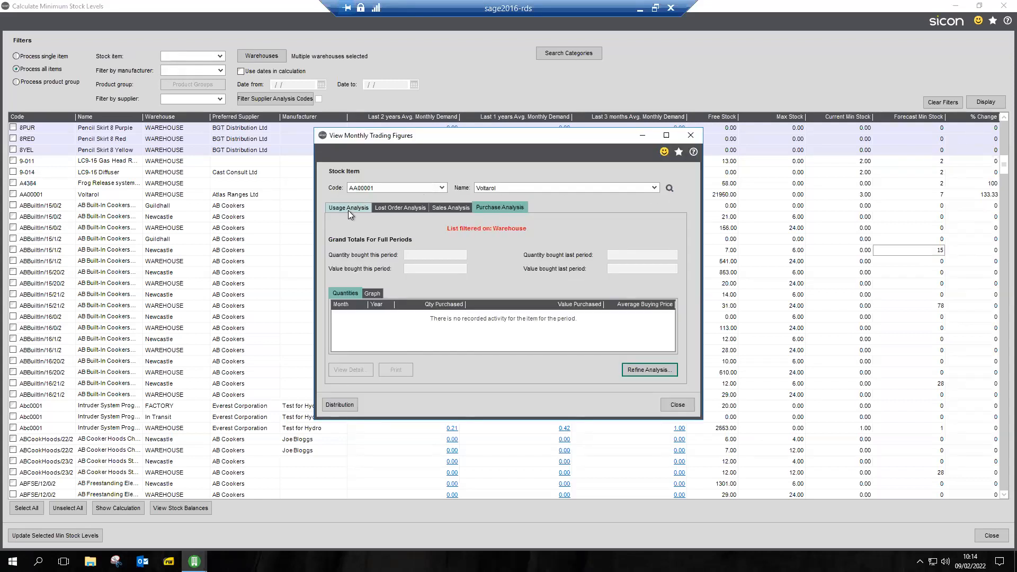
{"action": "left_click", "coordinate": [348, 209]}
{"action": "left_click", "coordinate": [403, 210]}
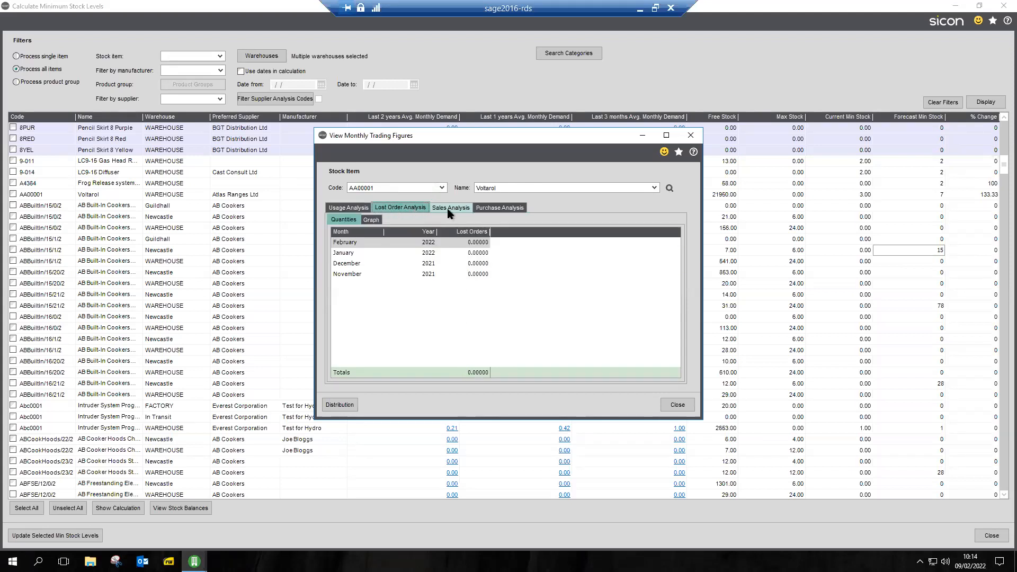
{"action": "left_click", "coordinate": [449, 209]}
{"action": "left_click", "coordinate": [499, 209]}
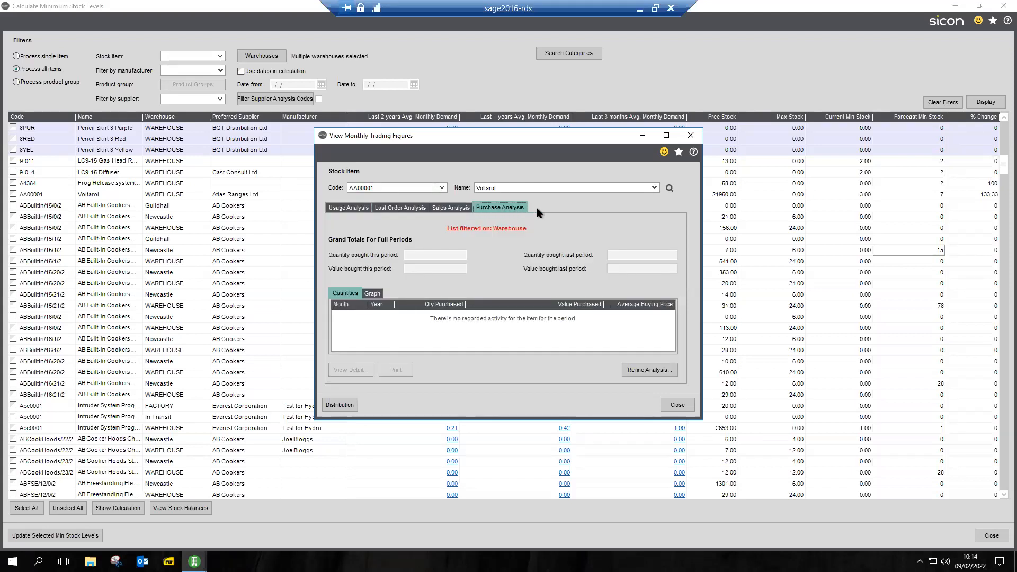
View Voltarol's purchase analysis graph and the available Distribution enquiries, and close the monthly trading figures
{"action": "left_click", "coordinate": [372, 293]}
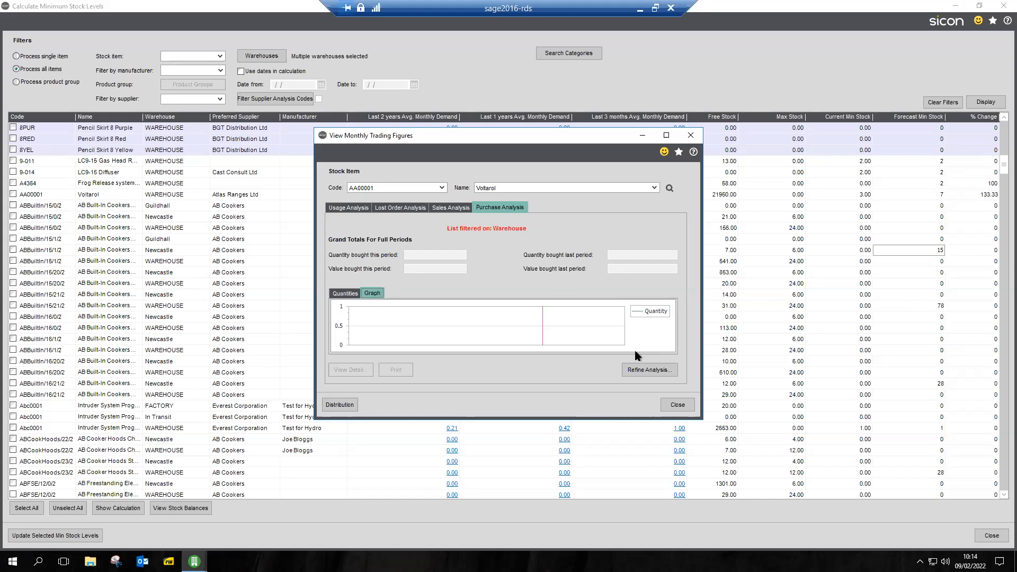
{"action": "left_click", "coordinate": [337, 409]}
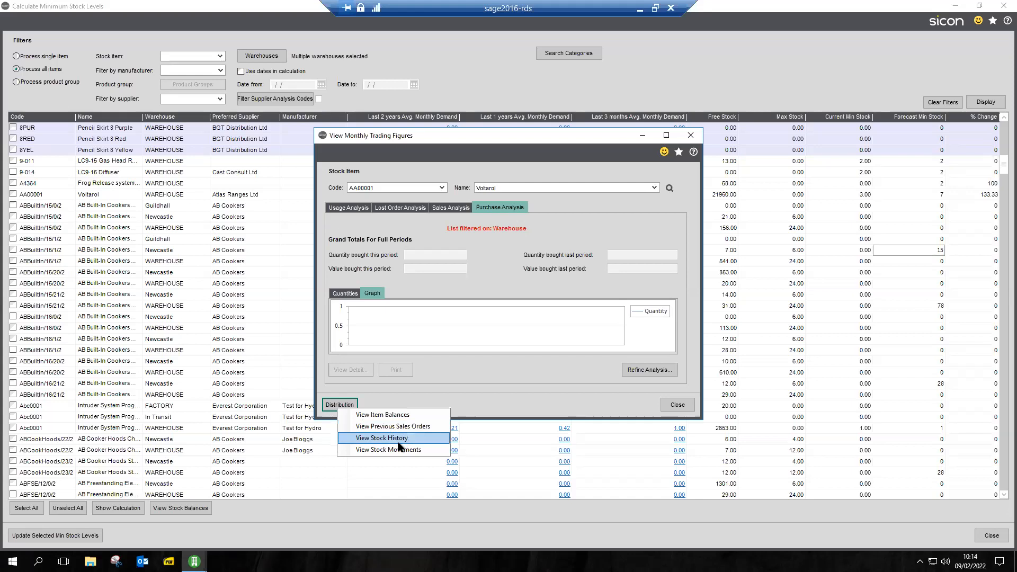
{"action": "left_click", "coordinate": [678, 405]}
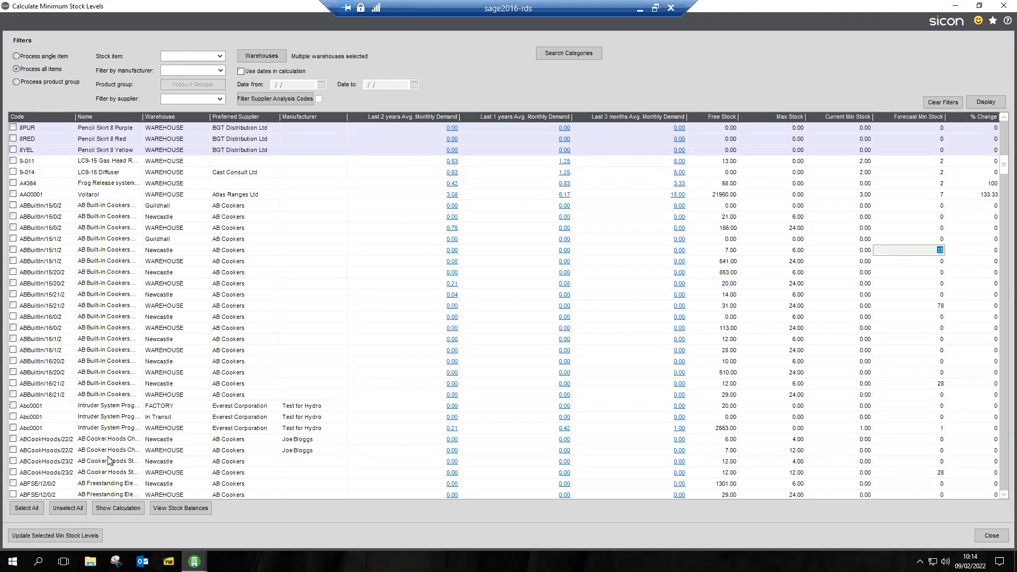
Review the min stock calculation for ABBuiltin/15/20/2 at WAREHOUSE and close it
{"action": "left_click", "coordinate": [95, 285]}
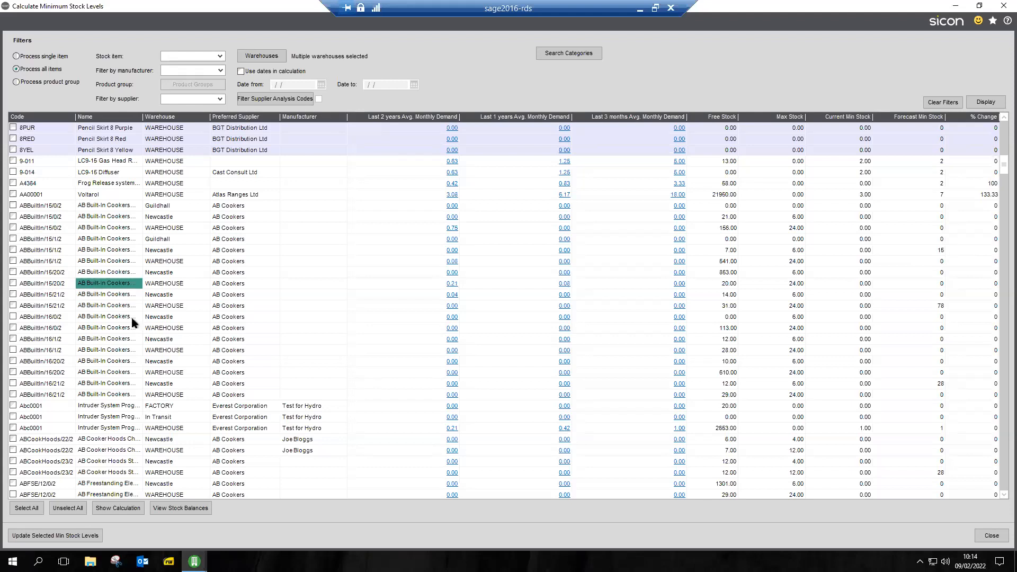
{"action": "left_click", "coordinate": [115, 512]}
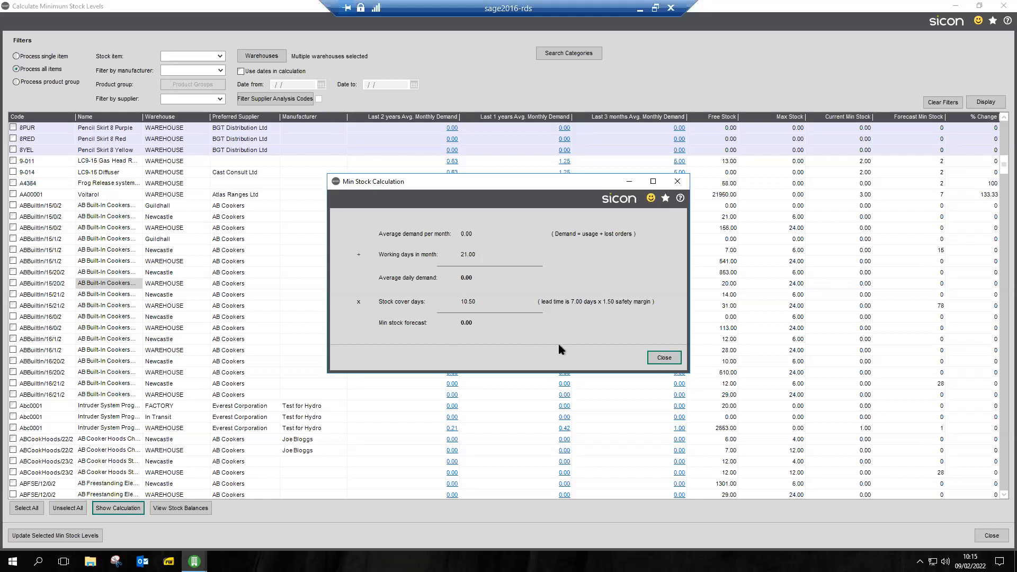
{"action": "left_click", "coordinate": [661, 359]}
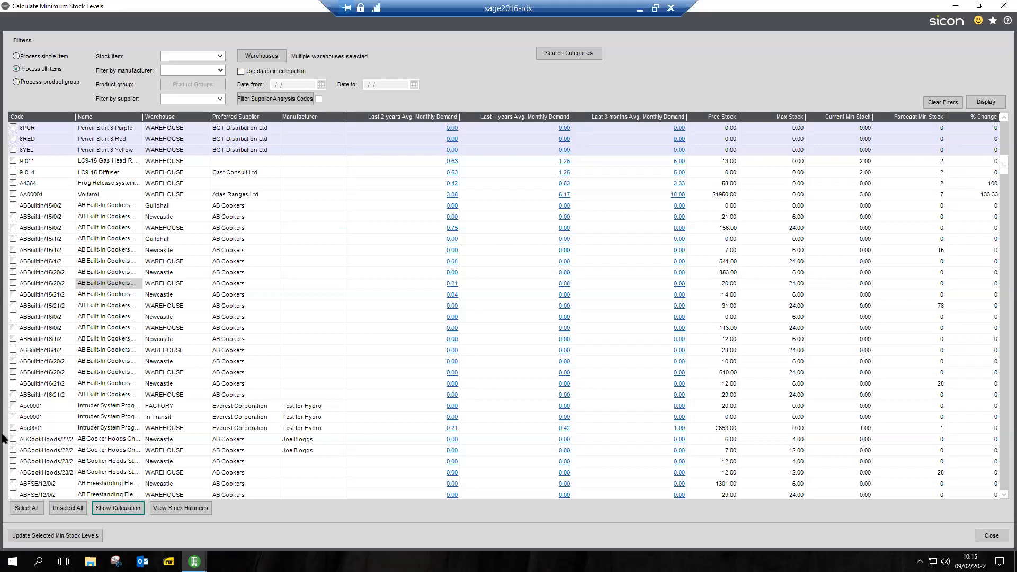
Update the min stock levels for all listed items and close the Calculate Minimum Stock Levels window
{"action": "left_click", "coordinate": [31, 509]}
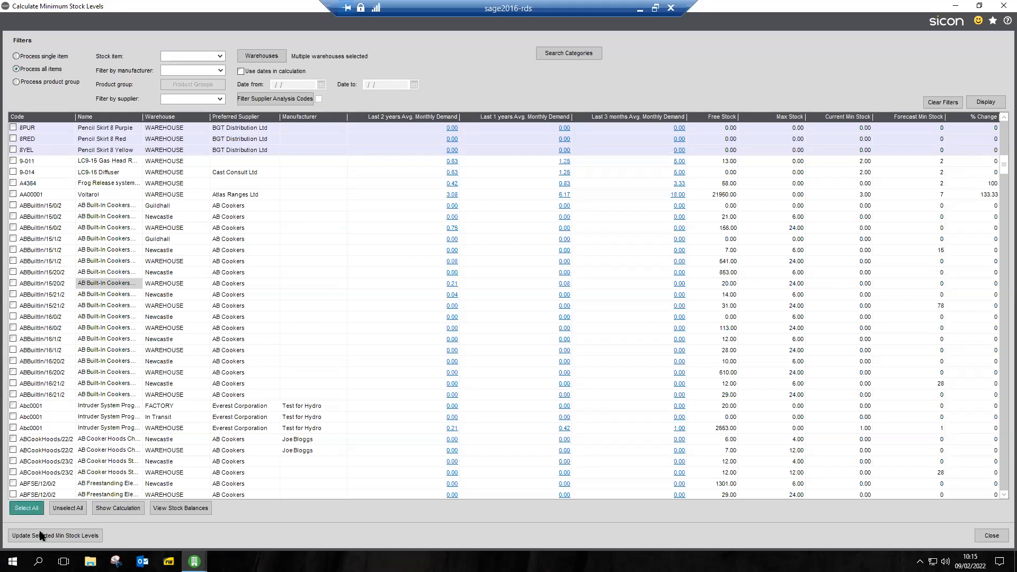
{"action": "left_click", "coordinate": [49, 539]}
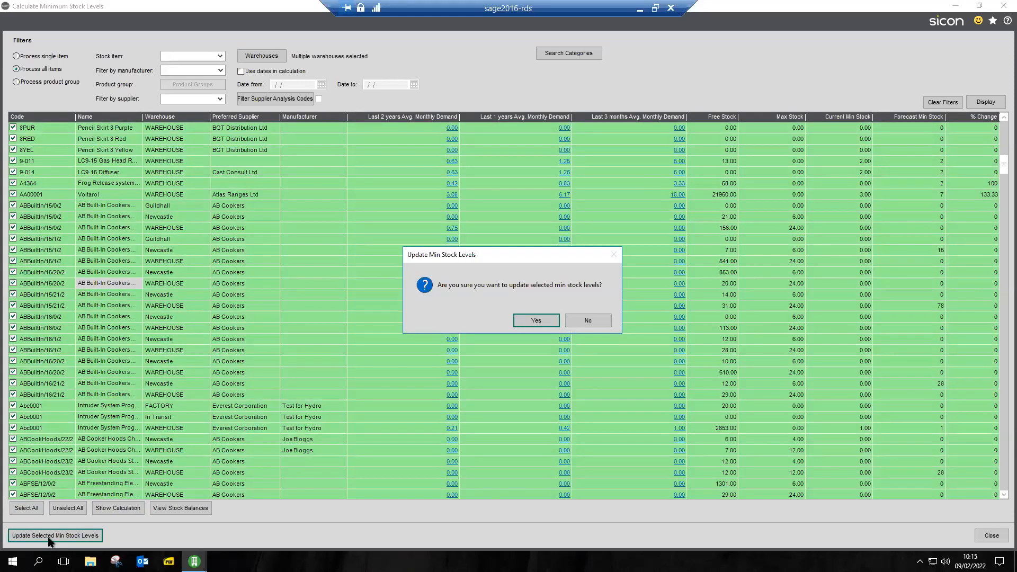
{"action": "left_click", "coordinate": [535, 321]}
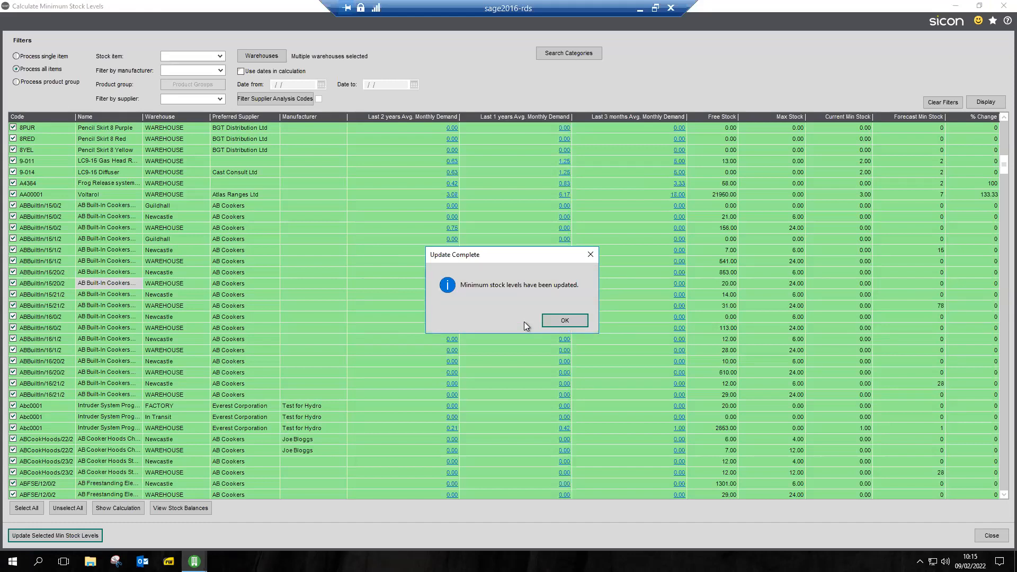
{"action": "left_click", "coordinate": [582, 321]}
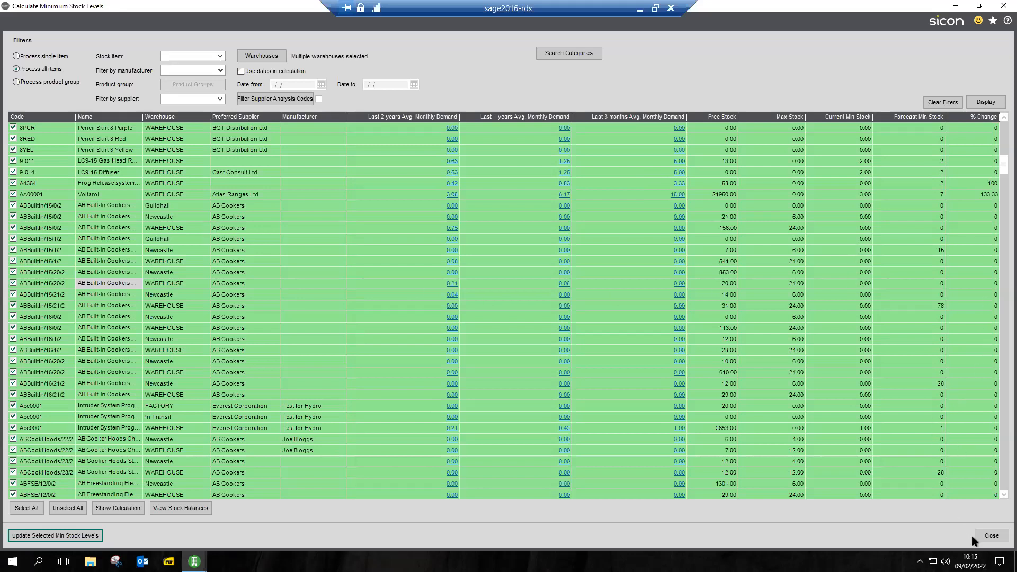
{"action": "left_click", "coordinate": [986, 536]}
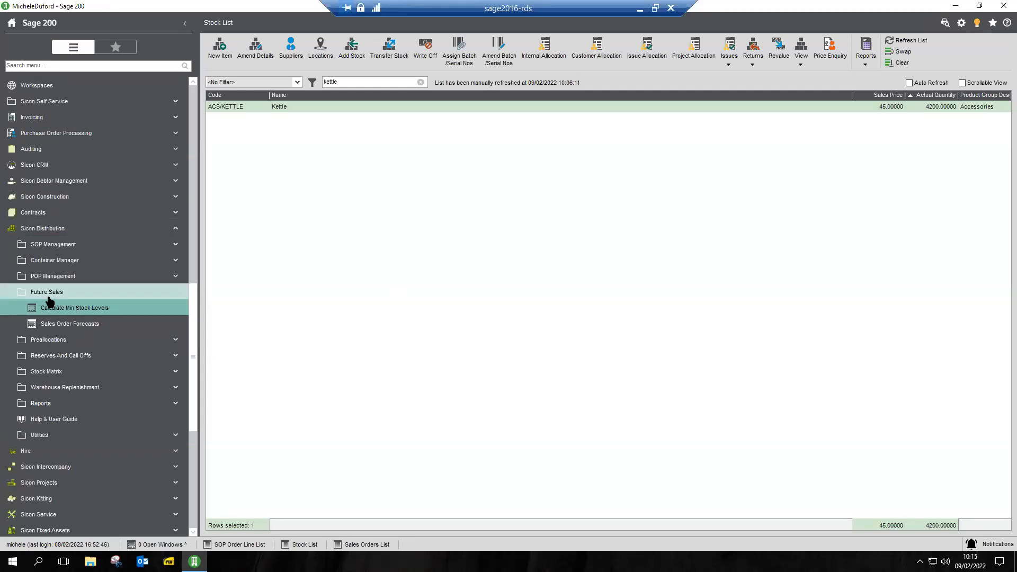
Display monthly usage for all items in Sales Order Forecasts, and review the saved forecasts' MRP status and the items' average usage
{"action": "left_click", "coordinate": [72, 325]}
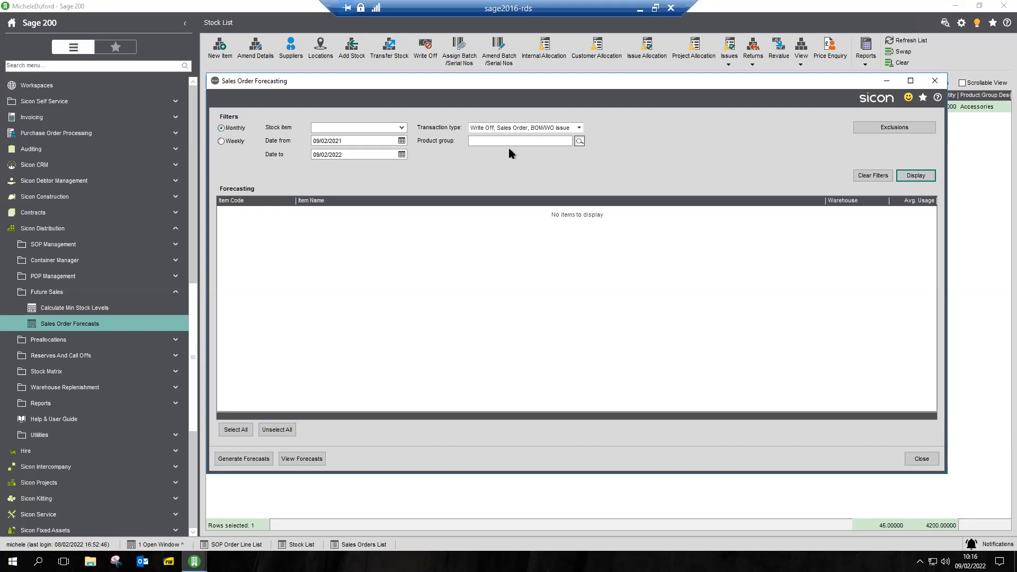
{"action": "left_click", "coordinate": [926, 176]}
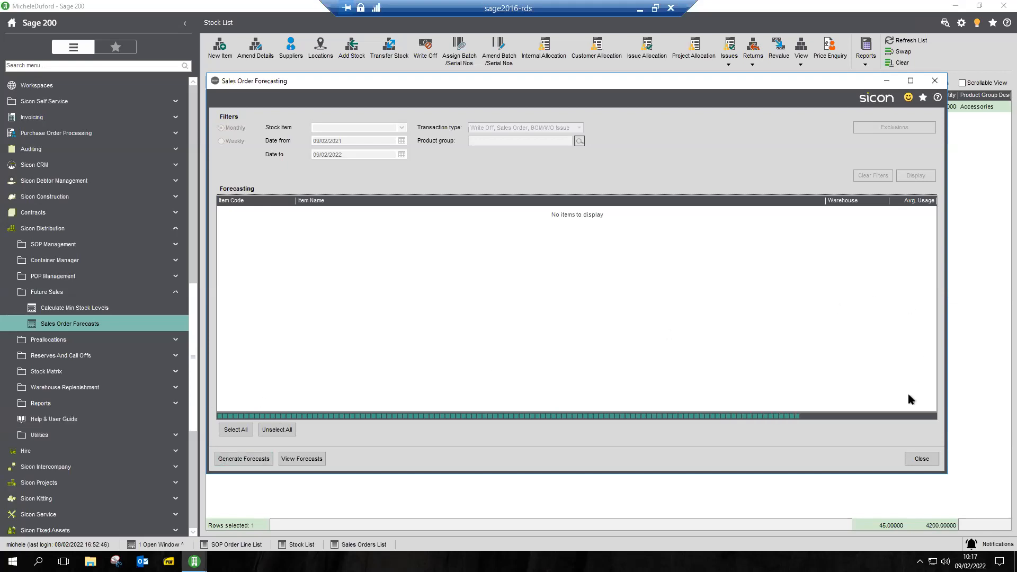
{"action": "left_click", "coordinate": [302, 459]}
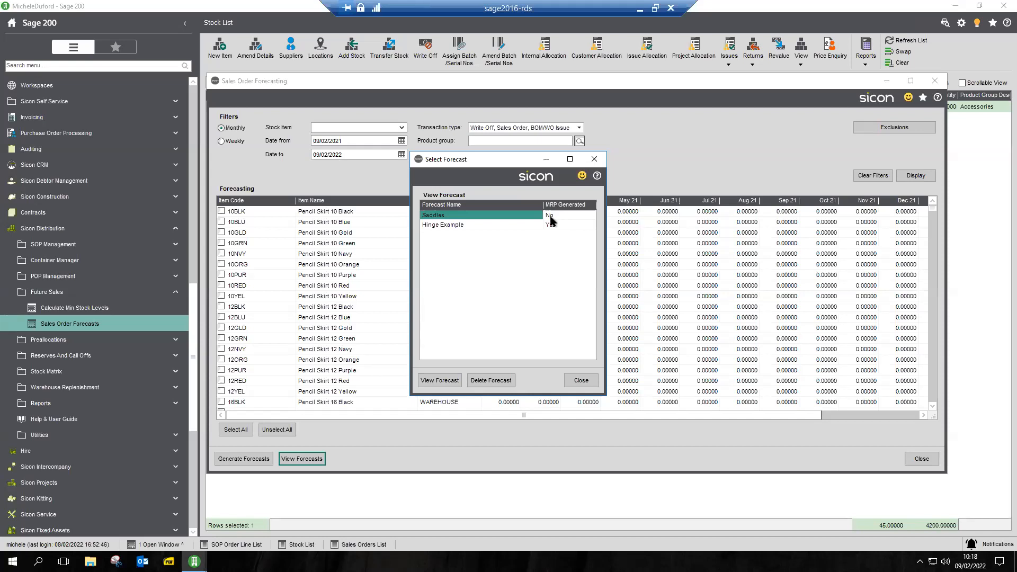
{"action": "left_click", "coordinate": [443, 226]}
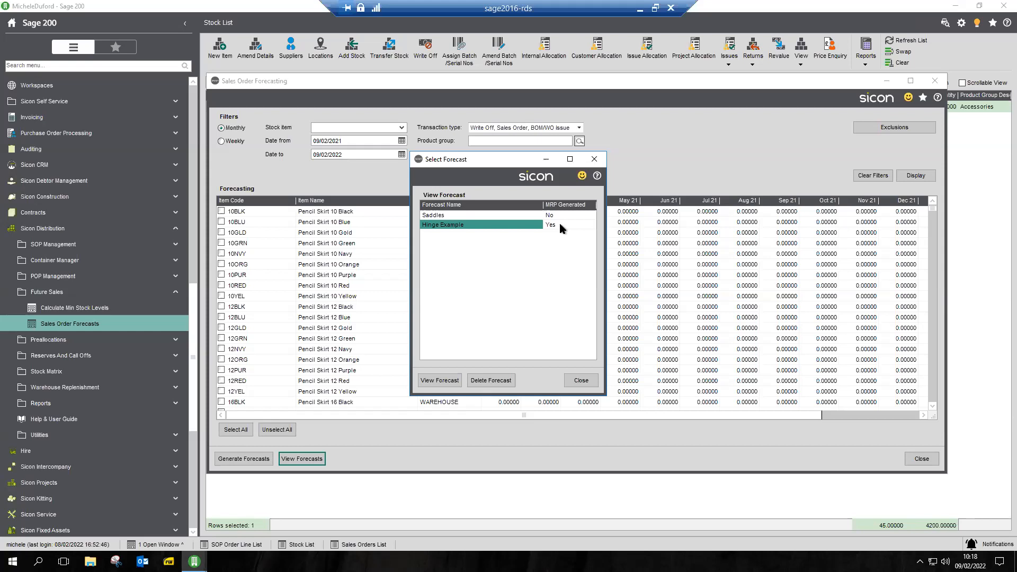
{"action": "left_click", "coordinate": [581, 381]}
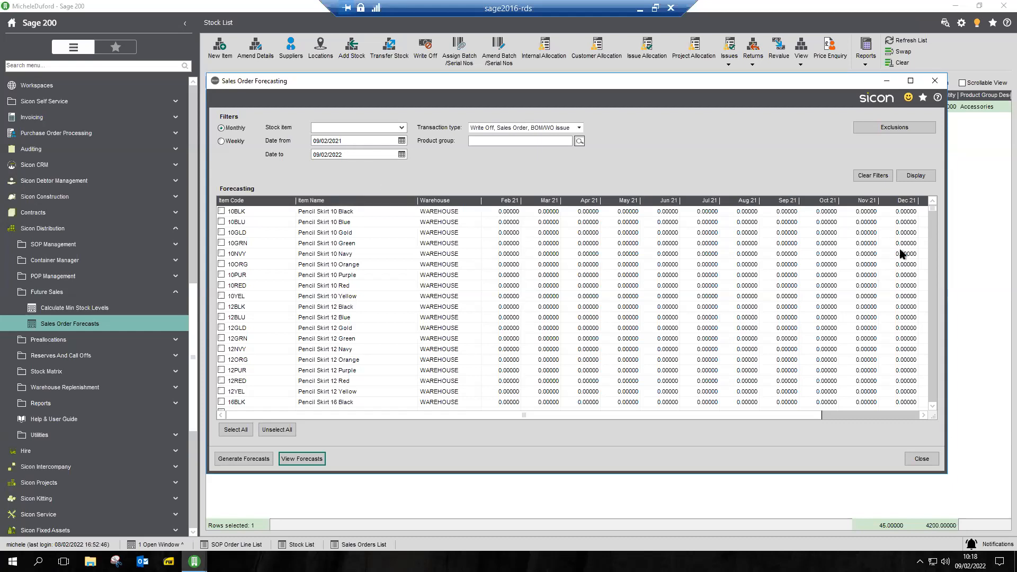
{"action": "left_click_drag", "start_coordinate": [935, 209], "coordinate": [924, 348]}
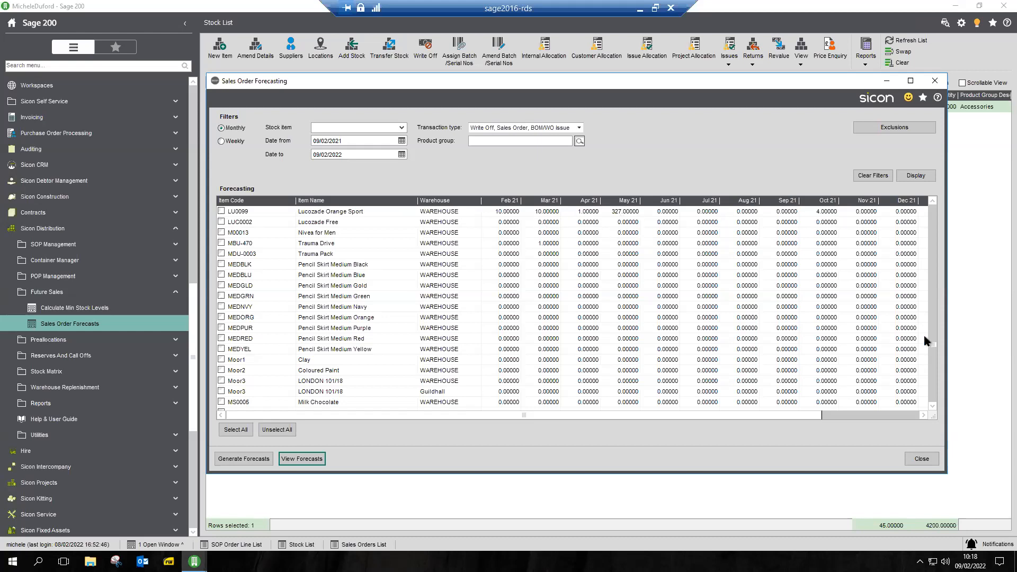
{"action": "left_click", "coordinate": [901, 414]}
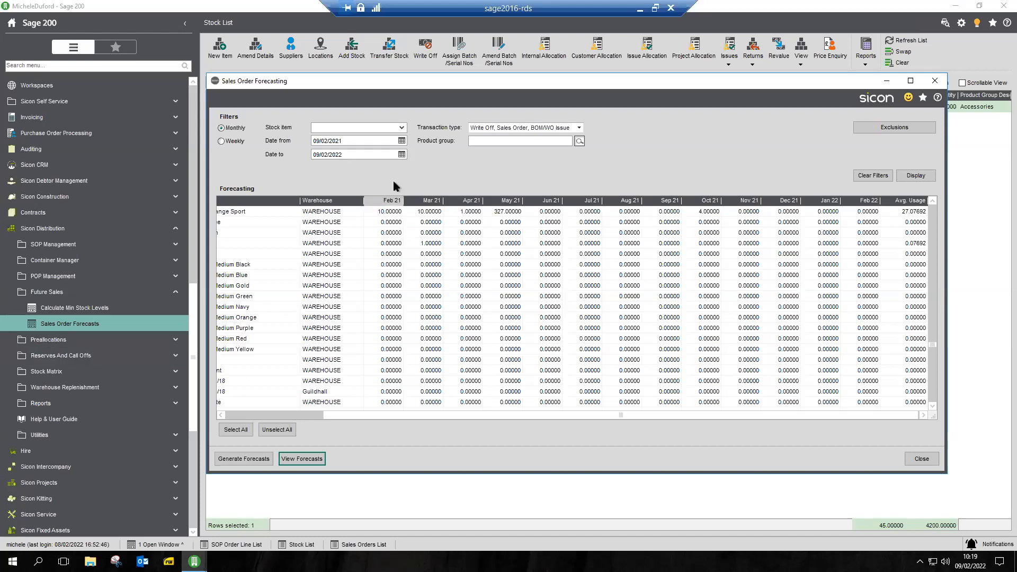
Filter the sales order forecasting to stock item ACS/KETTLE and review its monthly and average usage per warehouse
{"action": "left_click", "coordinate": [357, 125]}
{"action": "type", "text": "kett"}
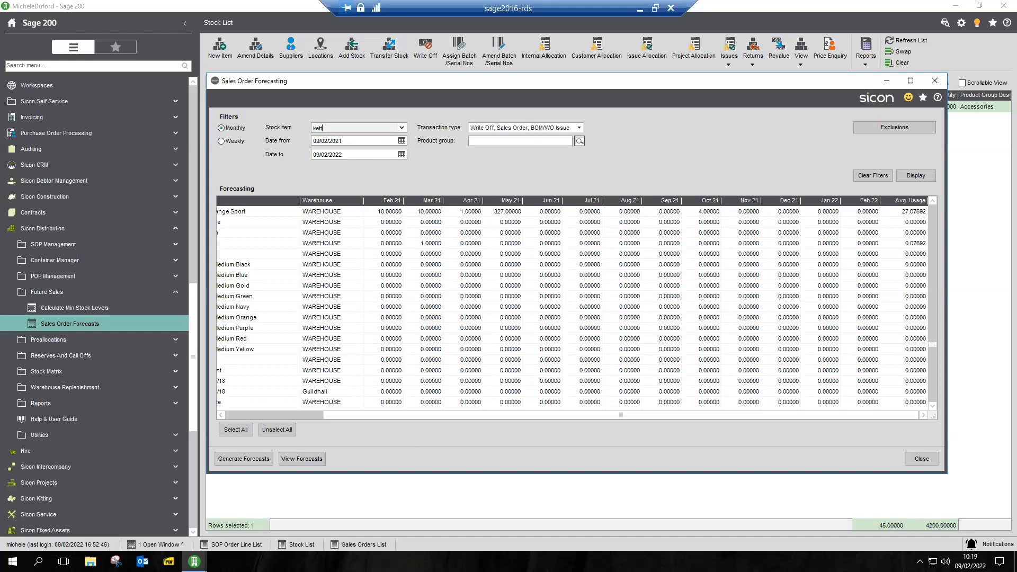
{"action": "key", "text": "Tab"}
{"action": "left_click", "coordinate": [913, 180]}
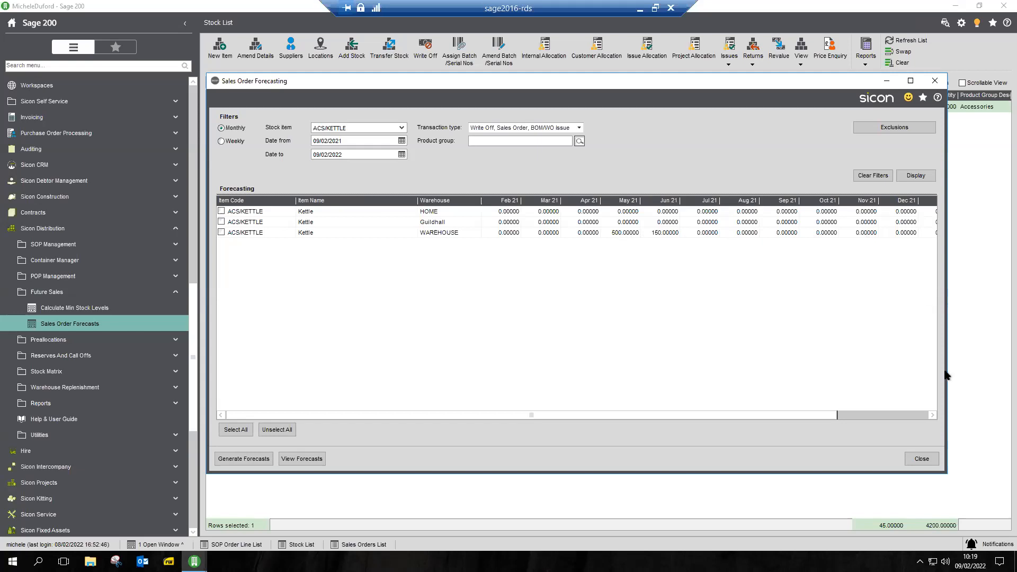
{"action": "left_click", "coordinate": [907, 413]}
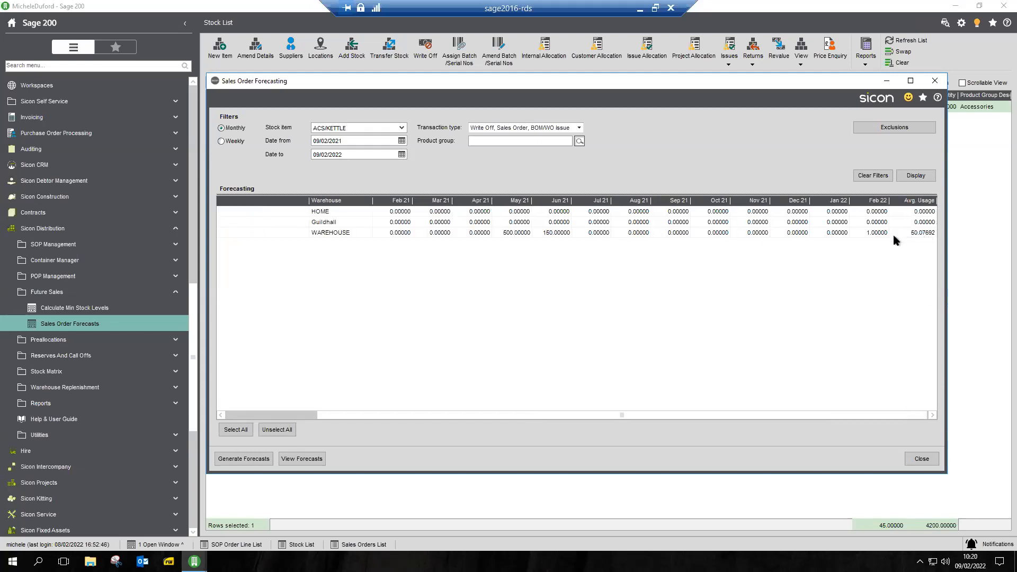
{"action": "left_click", "coordinate": [248, 414]}
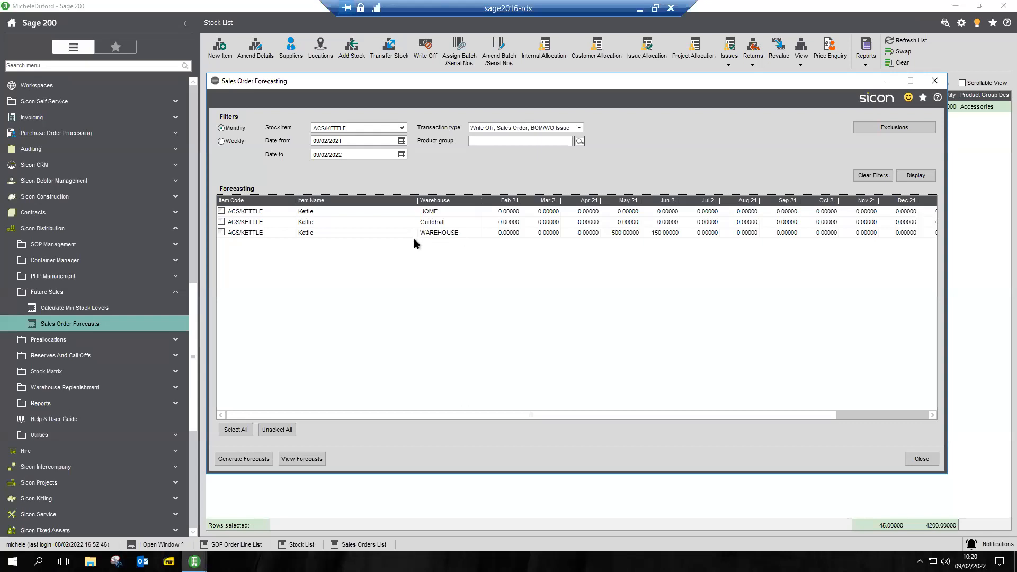
Select only the ACS/KETTLE line at WAREHOUSE and generate a sales order forecast from it
{"action": "left_click", "coordinate": [220, 232]}
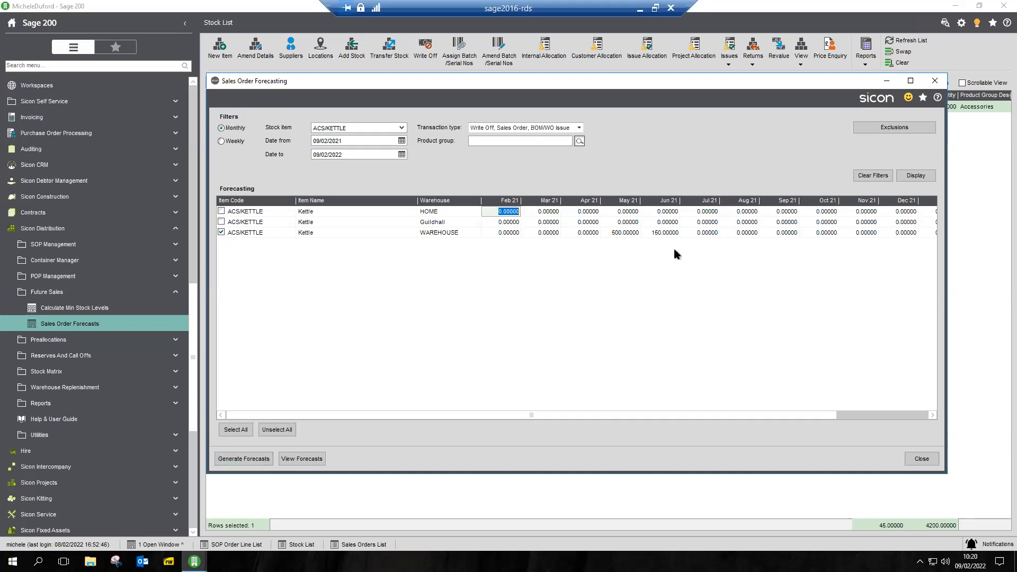
{"action": "left_click", "coordinate": [549, 223]}
{"action": "left_click", "coordinate": [621, 224]}
{"action": "left_click", "coordinate": [702, 223]}
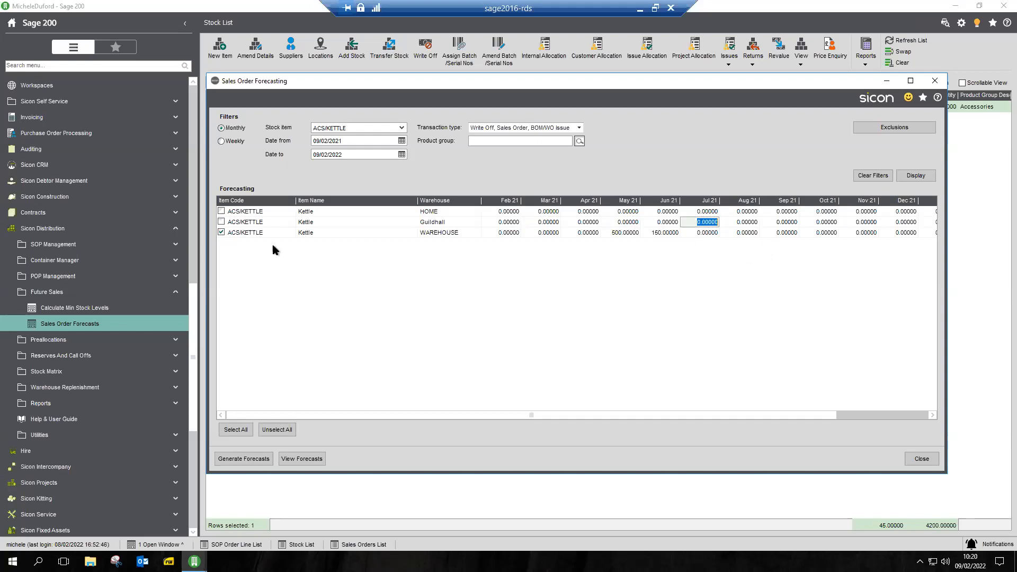
{"action": "left_click", "coordinate": [244, 458]}
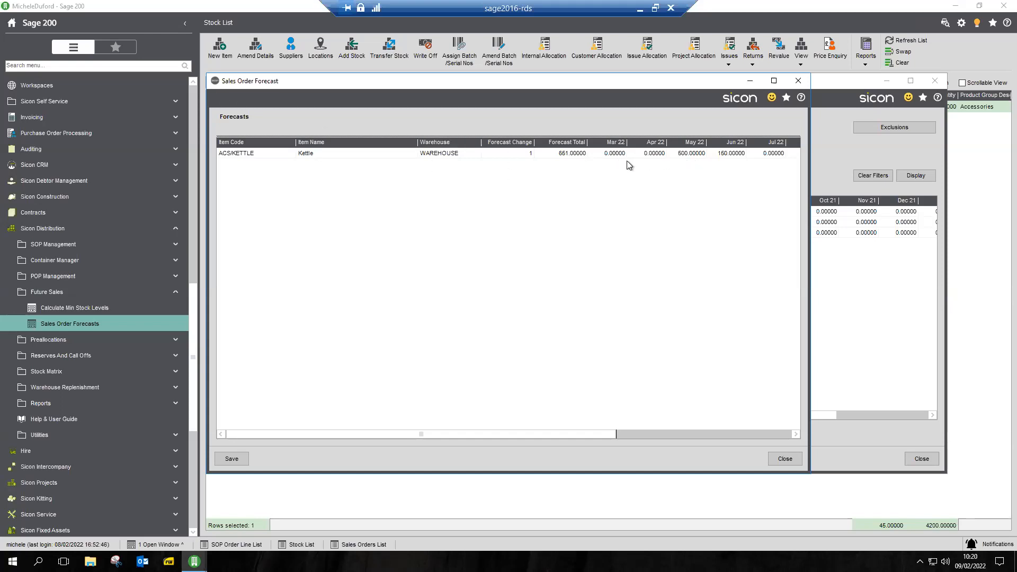
Save the generated kettle forecast under the name Kettle Example
{"action": "left_click", "coordinate": [232, 459]}
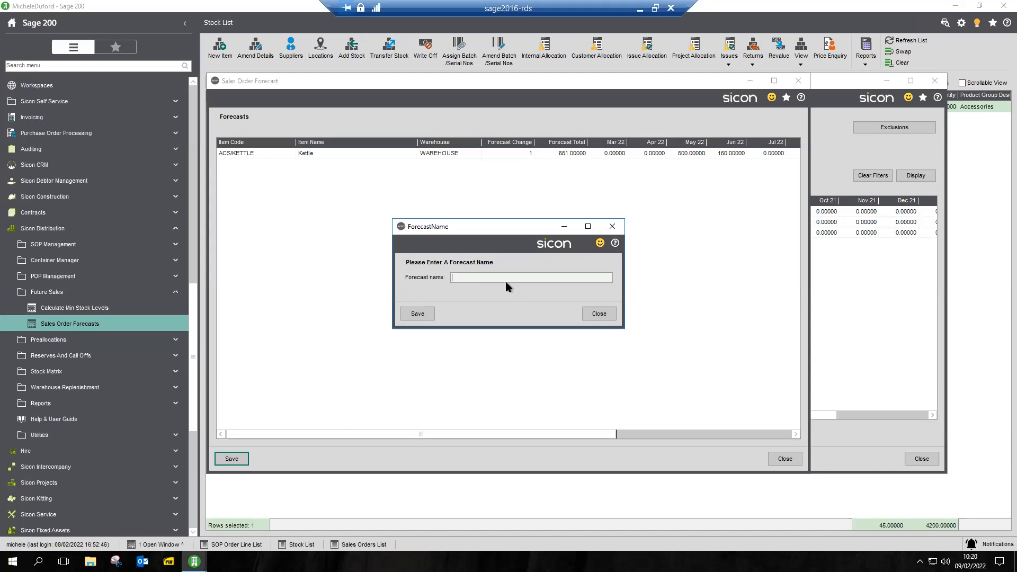
{"action": "type", "text": "Kettle Example"}
{"action": "left_click", "coordinate": [418, 315]}
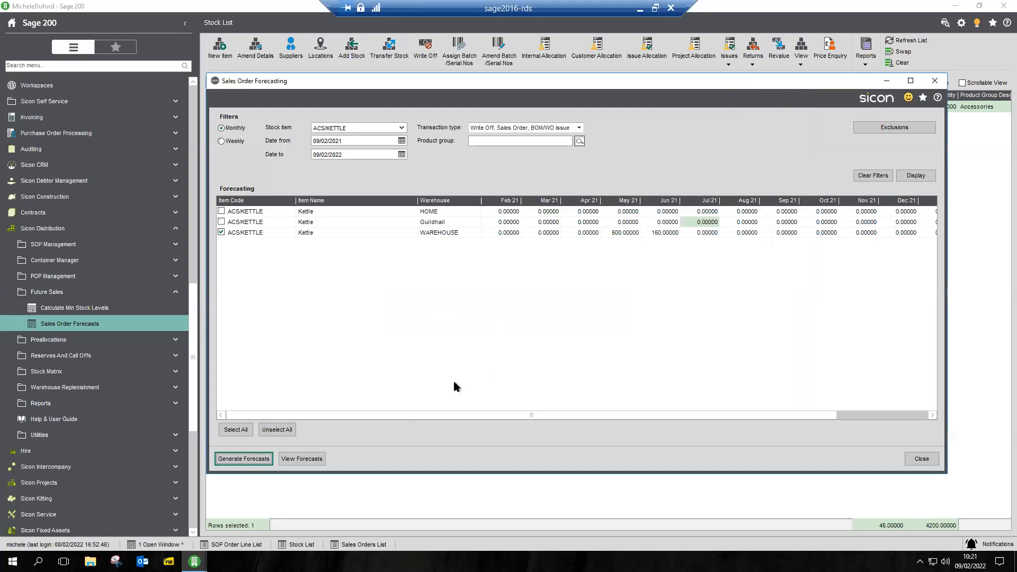
Open the saved Kettle Example forecast, generate its MRP forecast and close the forecast window
{"action": "left_click", "coordinate": [301, 458]}
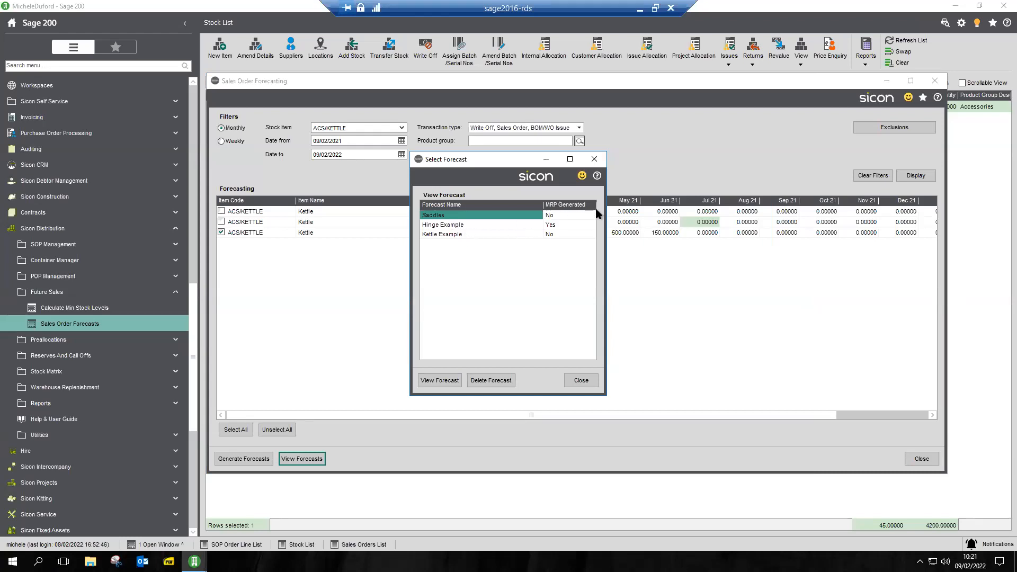
{"action": "left_click", "coordinate": [458, 237]}
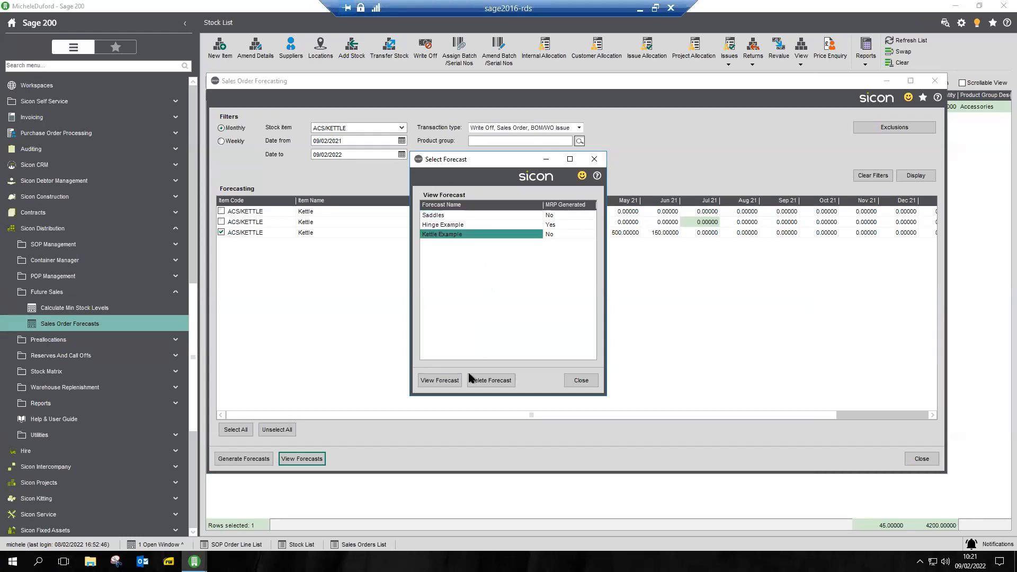
{"action": "left_click", "coordinate": [440, 380]}
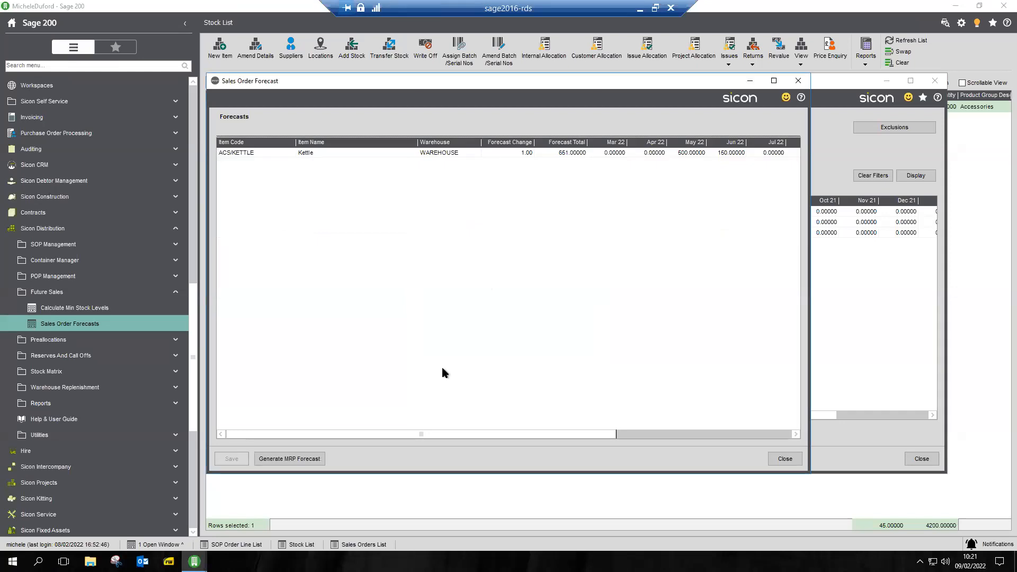
{"action": "left_click", "coordinate": [288, 461]}
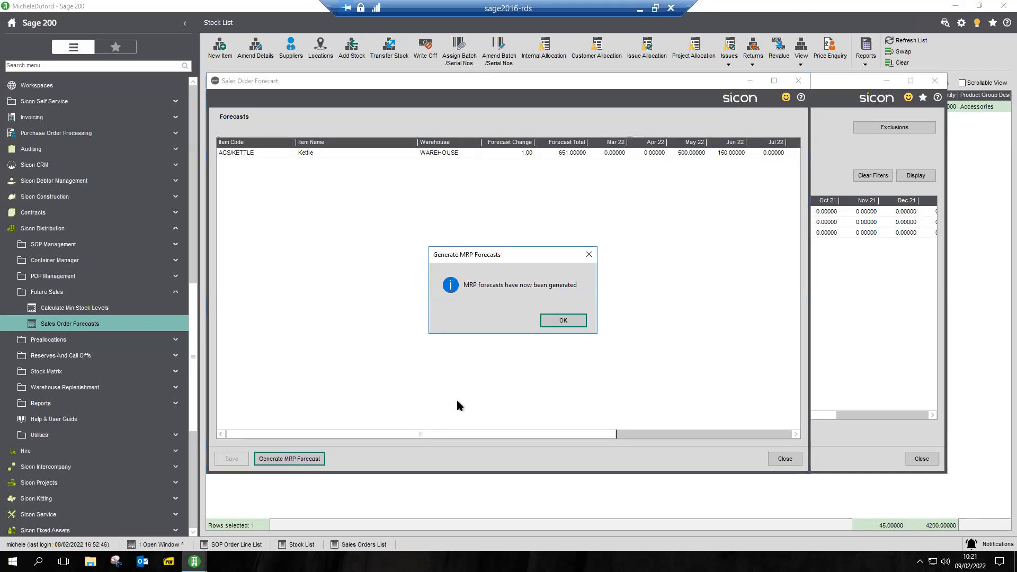
{"action": "left_click", "coordinate": [563, 321]}
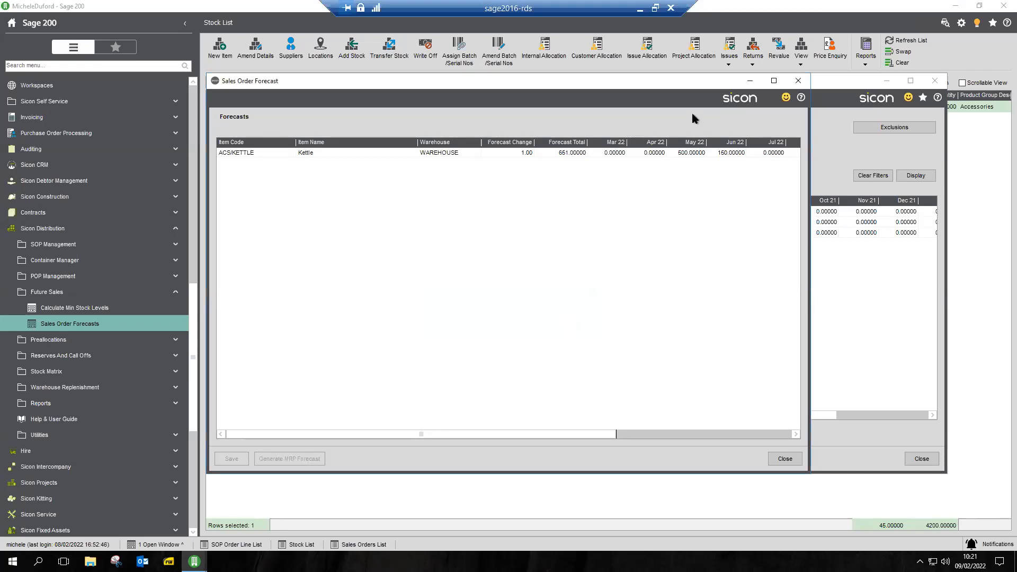
{"action": "left_click", "coordinate": [798, 82]}
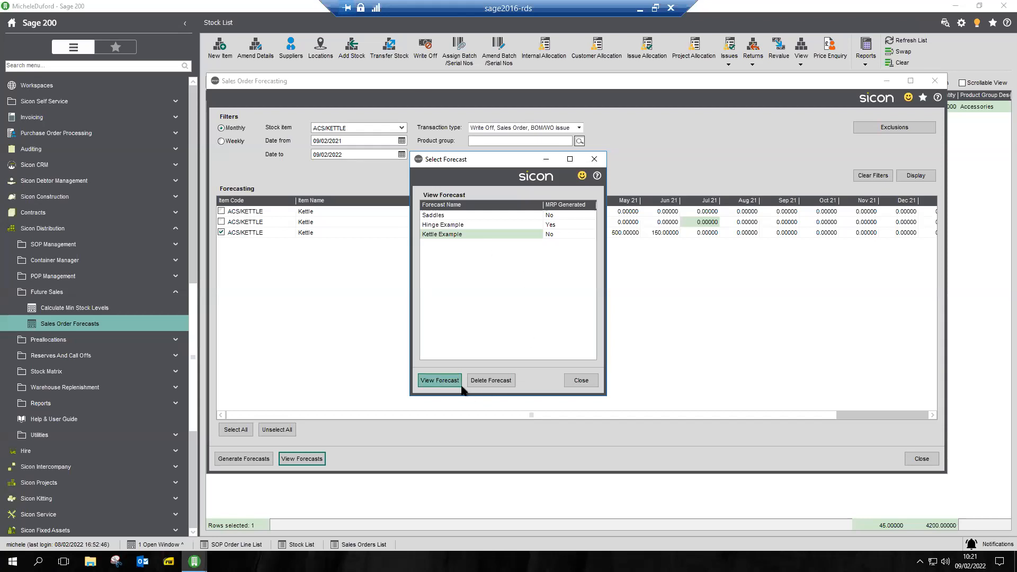
Reopen the Kettle Example forecast to check its MRP generation, and close the saved forecasts
{"action": "left_click", "coordinate": [440, 381]}
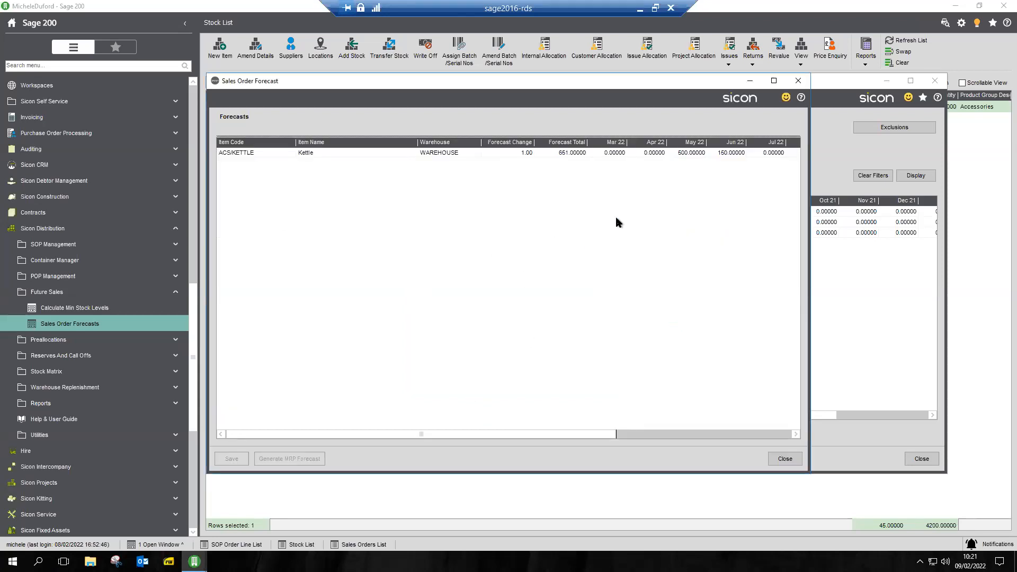
{"action": "left_click", "coordinate": [797, 81]}
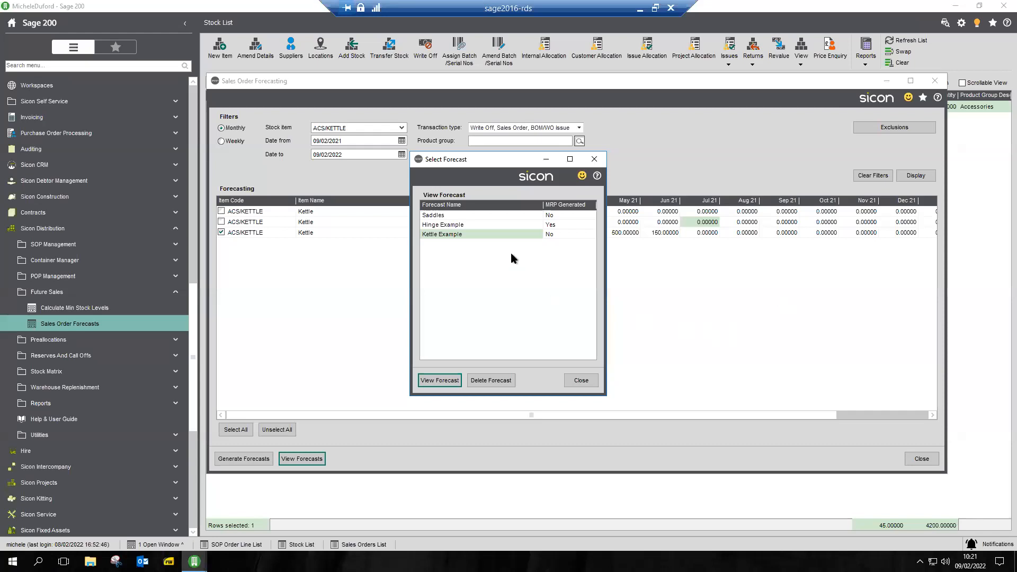
{"action": "left_click", "coordinate": [586, 381]}
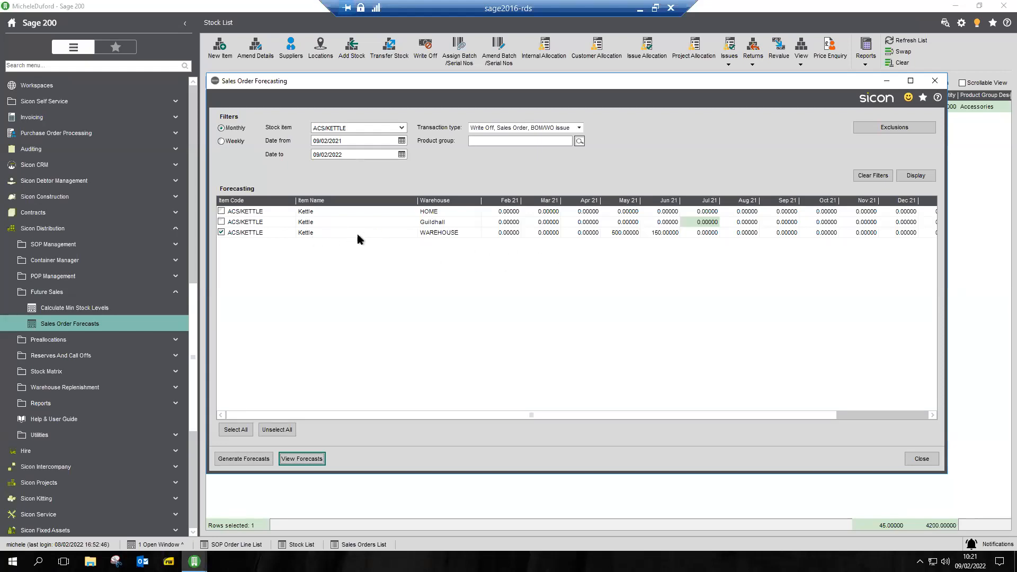
Show the monthly usage chart for the ACS/KETTLE line at WAREHOUSE and examine its bars
{"action": "left_click", "coordinate": [310, 233]}
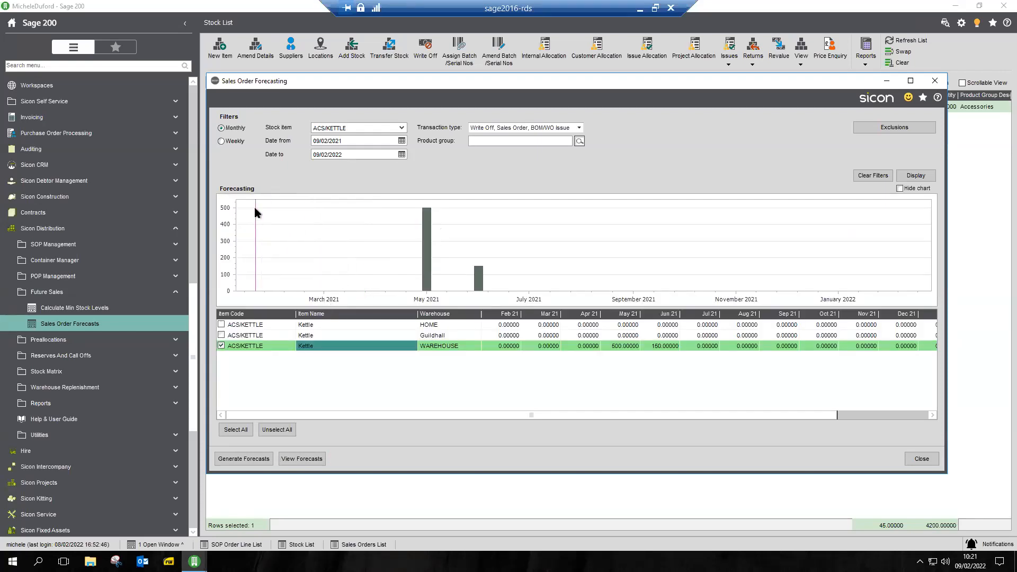
{"action": "mouse_move", "coordinate": [426, 264]}
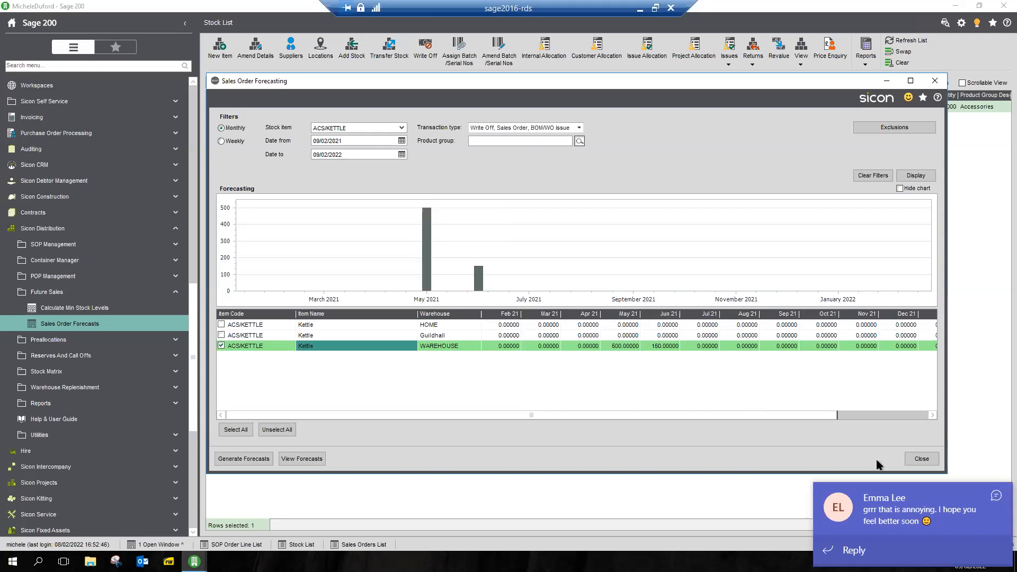
Dismiss the chat notification and close the Sales Order Forecasting window
{"action": "left_click", "coordinate": [996, 494]}
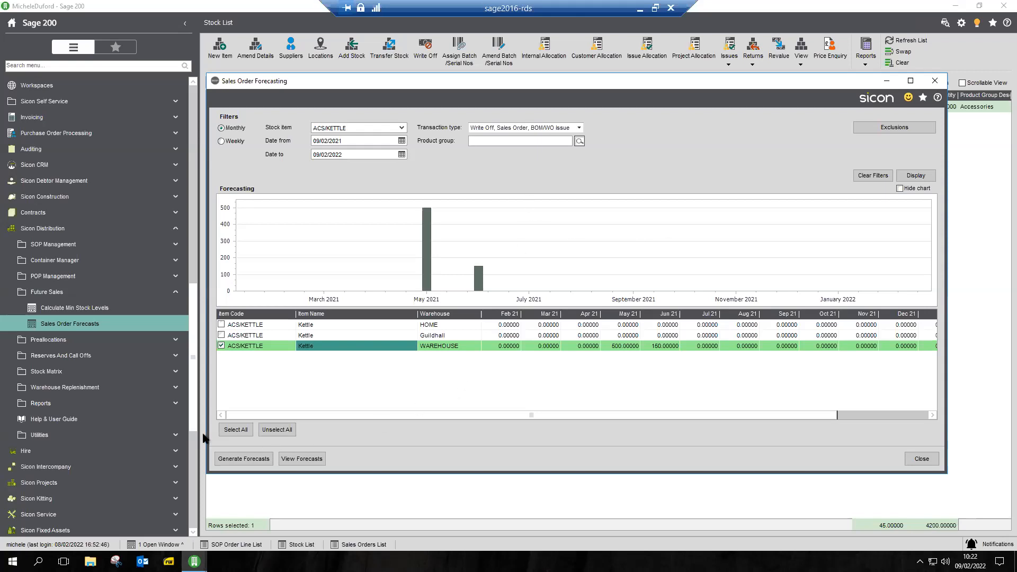
{"action": "left_click", "coordinate": [921, 459]}
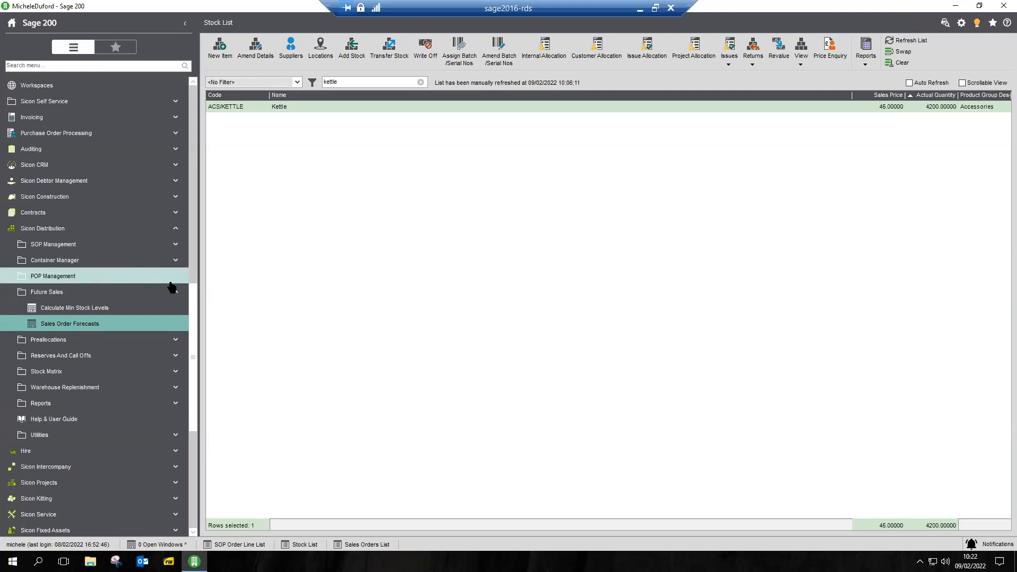
{"action": "left_click", "coordinate": [153, 167]}
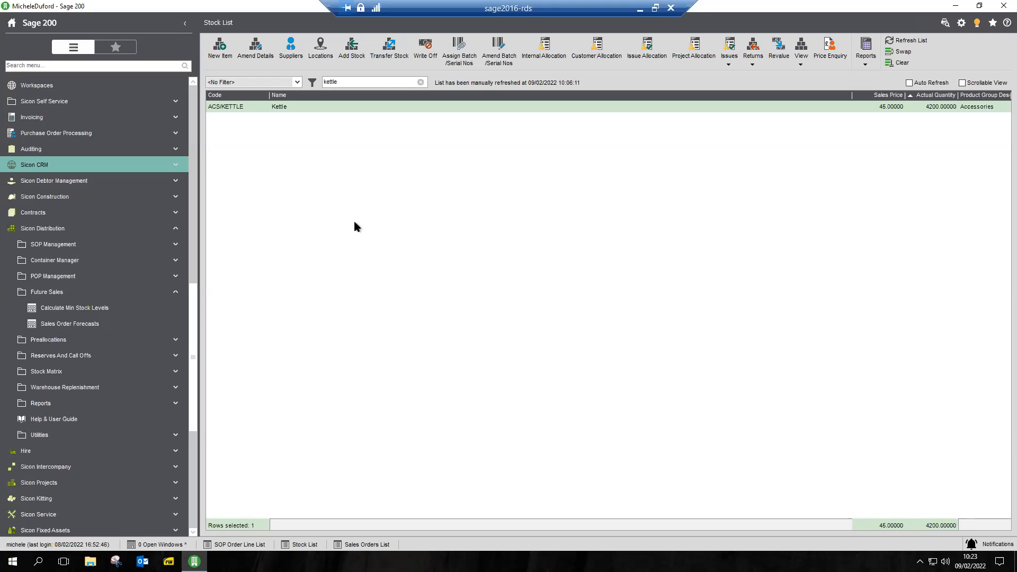
Open Material Planning, review its options and run it with the suggested purchase orders as configured
{"action": "scroll", "coordinate": [84, 483], "scroll_direction": "down", "scroll_amount": 2}
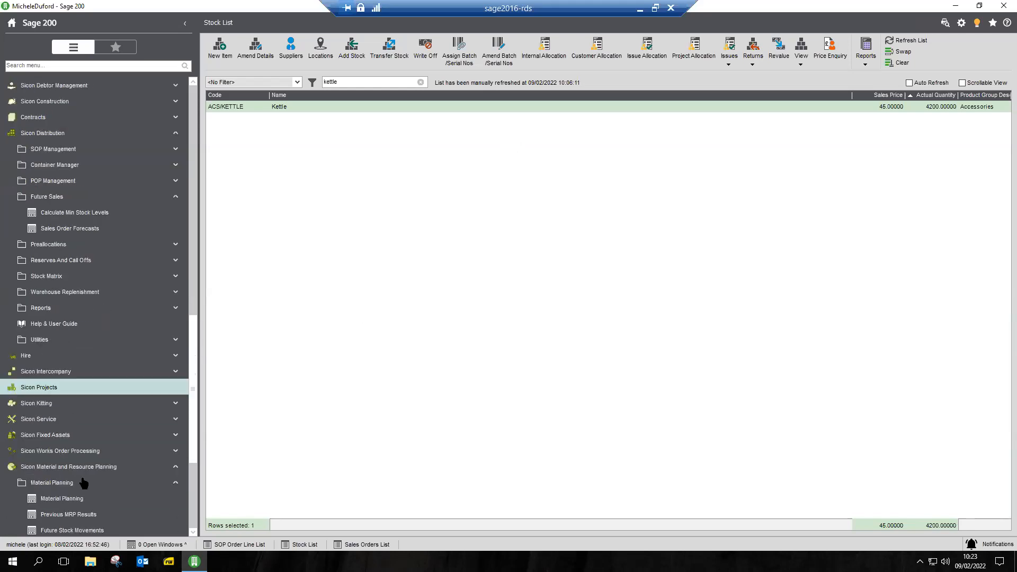
{"action": "scroll", "coordinate": [84, 483], "scroll_direction": "down", "scroll_amount": 4}
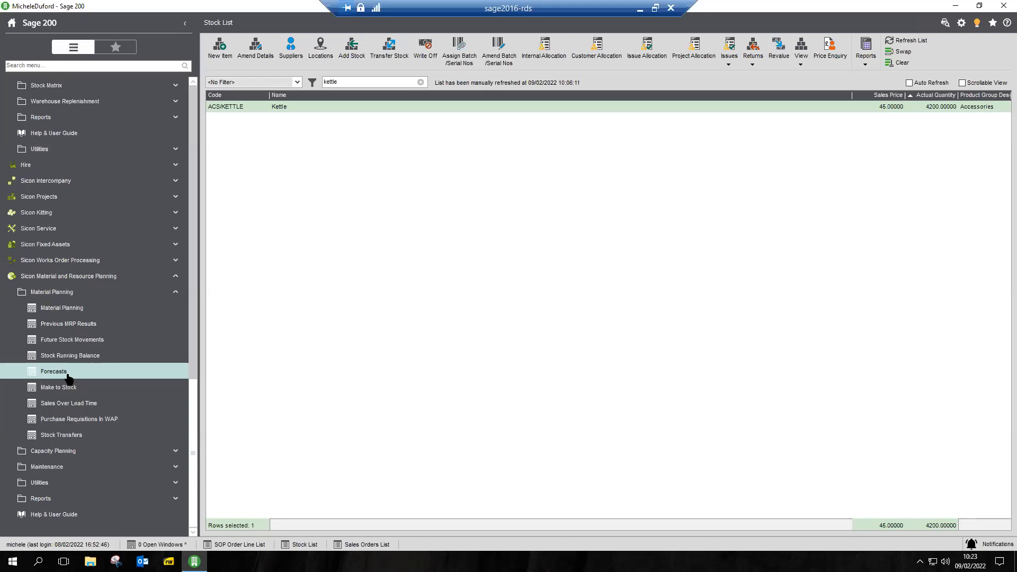
{"action": "left_click", "coordinate": [73, 308]}
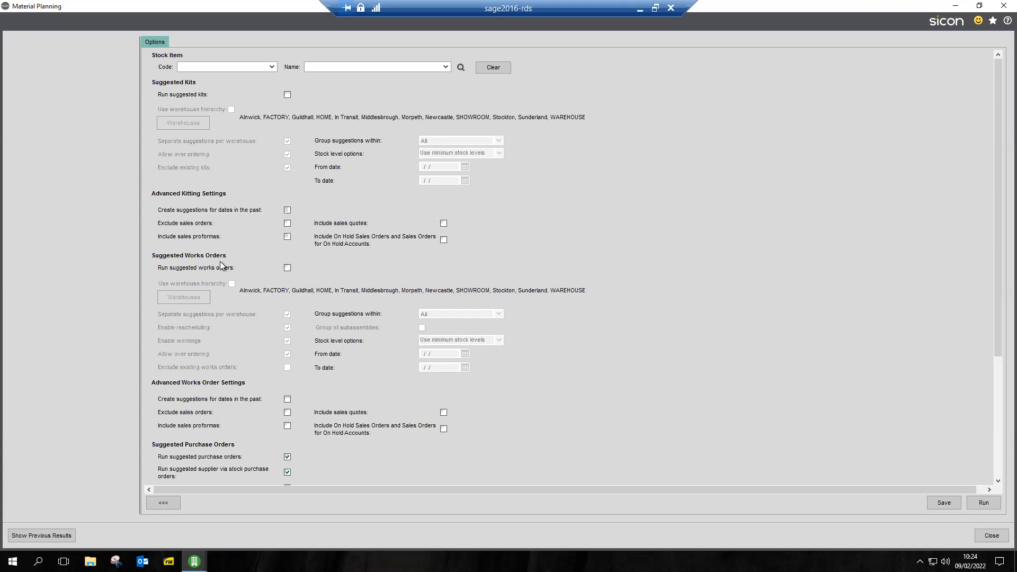
{"action": "scroll", "coordinate": [220, 262], "scroll_direction": "down", "scroll_amount": 3}
{"action": "scroll", "coordinate": [222, 261], "scroll_direction": "up", "scroll_amount": 3}
{"action": "scroll", "coordinate": [869, 315], "scroll_direction": "down", "scroll_amount": 2}
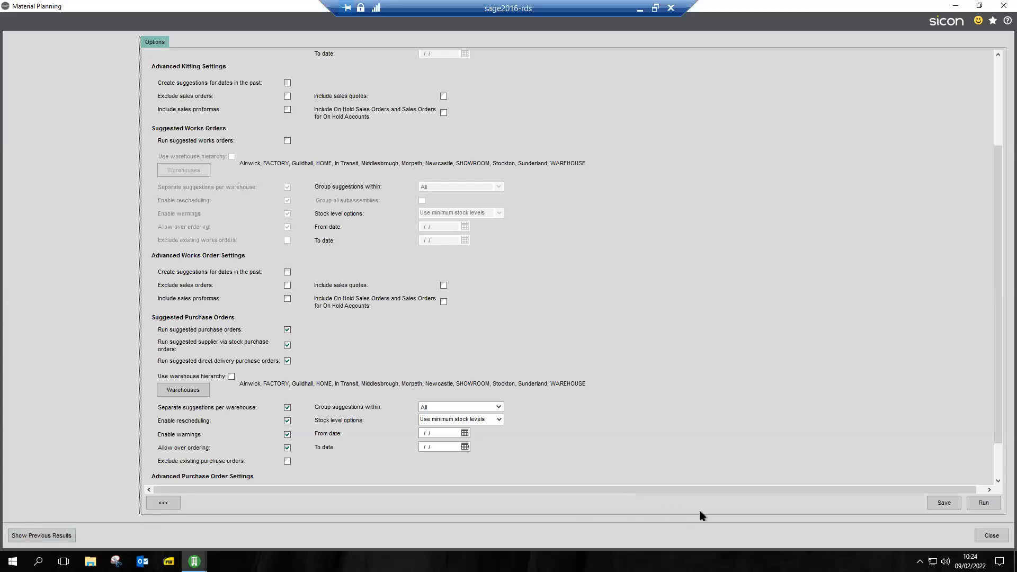
{"action": "left_click", "coordinate": [981, 507]}
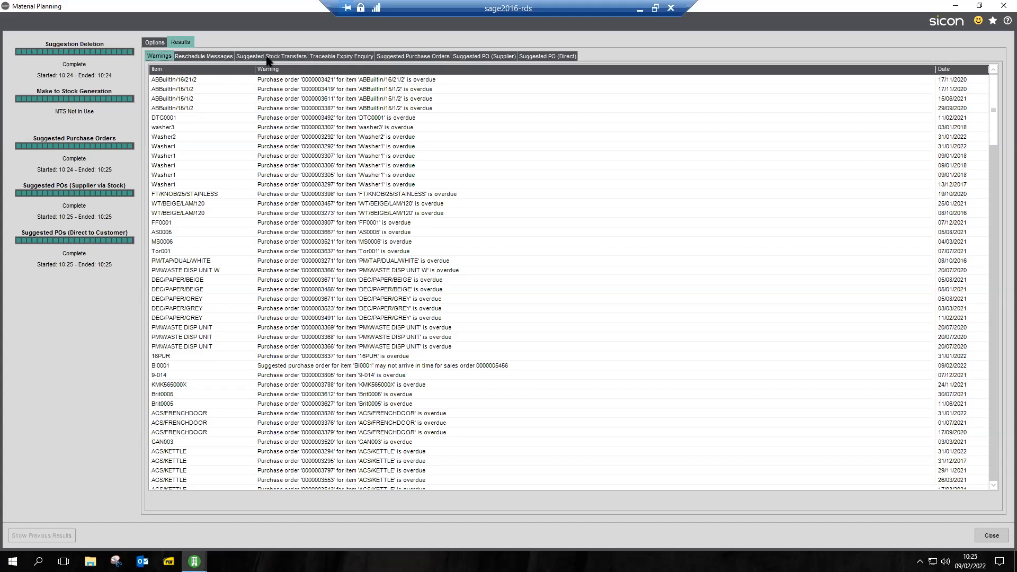
In the suggested purchase orders, set the unit price to 5 on all seven Pencil Skirt lines
{"action": "left_click", "coordinate": [393, 57]}
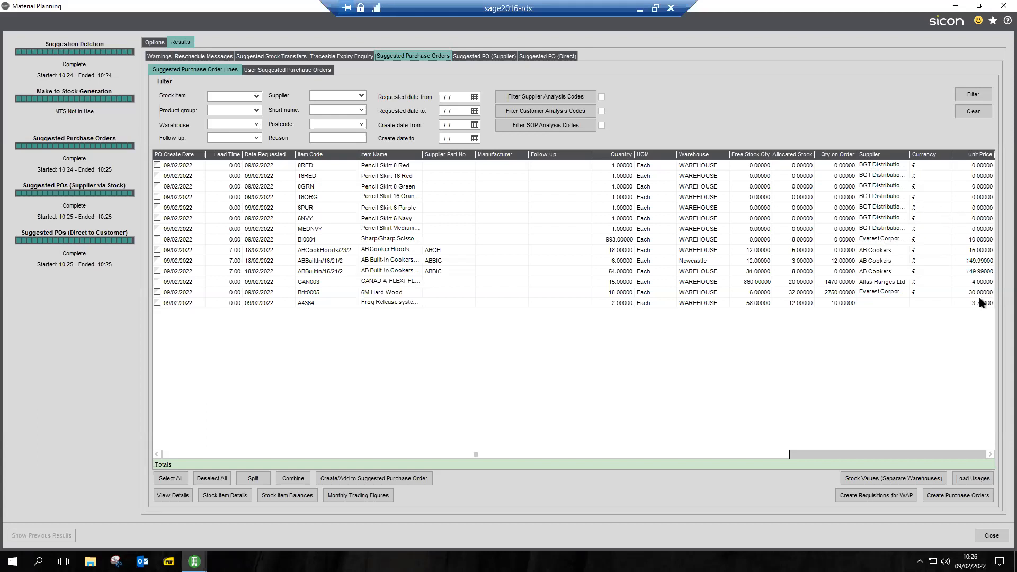
{"action": "left_click", "coordinate": [982, 165]}
{"action": "type", "text": "5"}
{"action": "left_click", "coordinate": [978, 175]}
{"action": "type", "text": "5"}
{"action": "left_click", "coordinate": [975, 187]}
{"action": "type", "text": "55"}
{"action": "left_click", "coordinate": [979, 198]}
{"action": "type", "text": "5"}
{"action": "left_click", "coordinate": [978, 187]}
{"action": "type", "text": "5"}
{"action": "left_click", "coordinate": [991, 208]}
{"action": "type", "text": "5"}
{"action": "left_click", "coordinate": [982, 218]}
{"action": "type", "text": "5"}
{"action": "left_click", "coordinate": [984, 231]}
{"action": "type", "text": "5"}
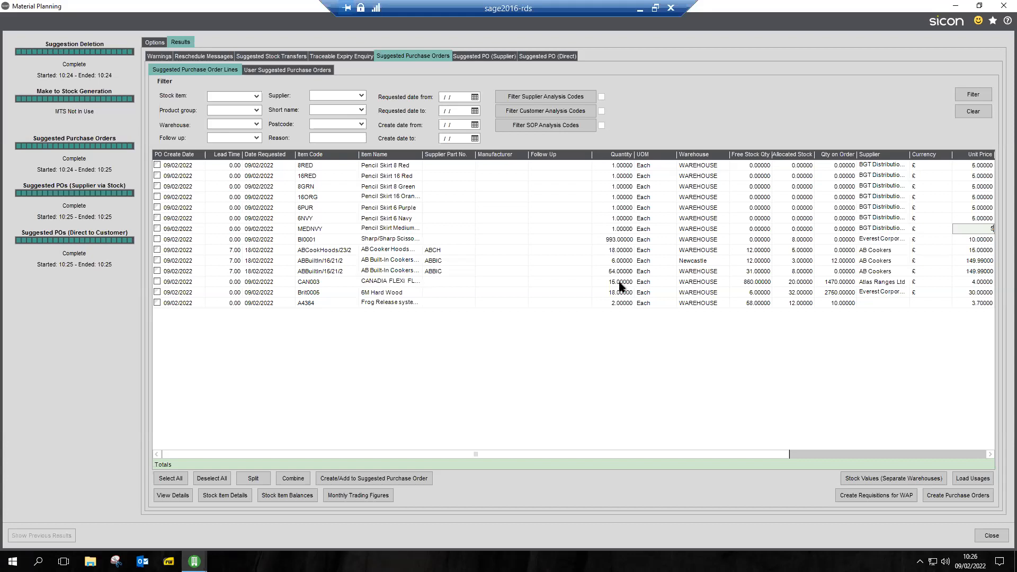
Assign supplier AMV01 (AMV Haulage) to the suggested purchase order line for A4364, the Frog Release system
{"action": "left_click", "coordinate": [965, 453]}
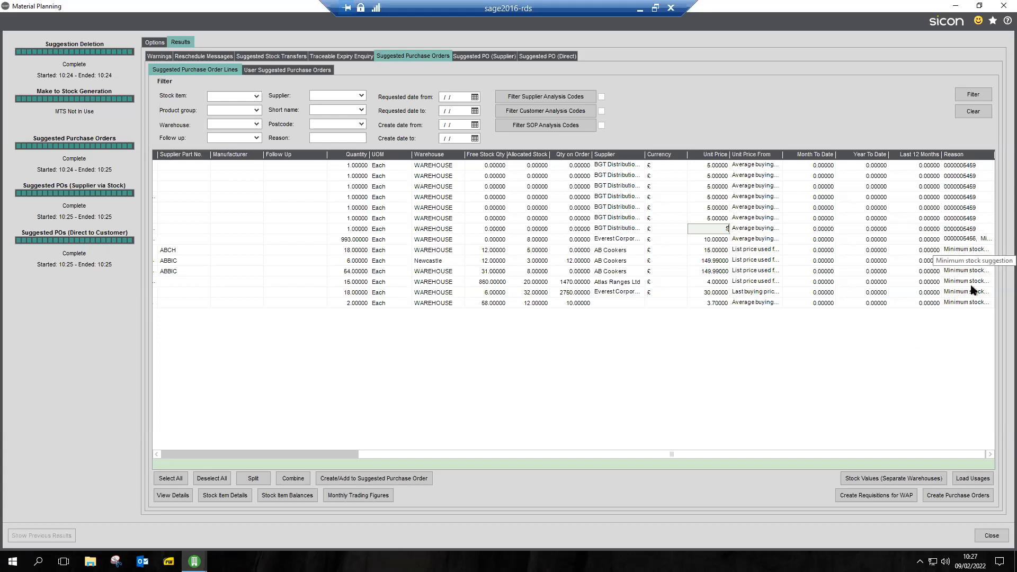
{"action": "left_click", "coordinate": [608, 304]}
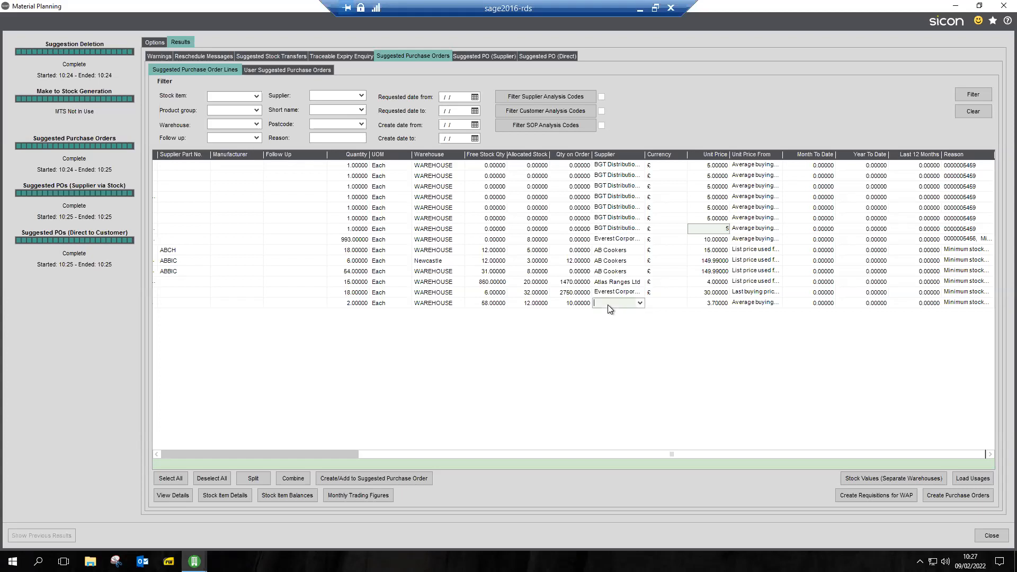
{"action": "left_click", "coordinate": [640, 303]}
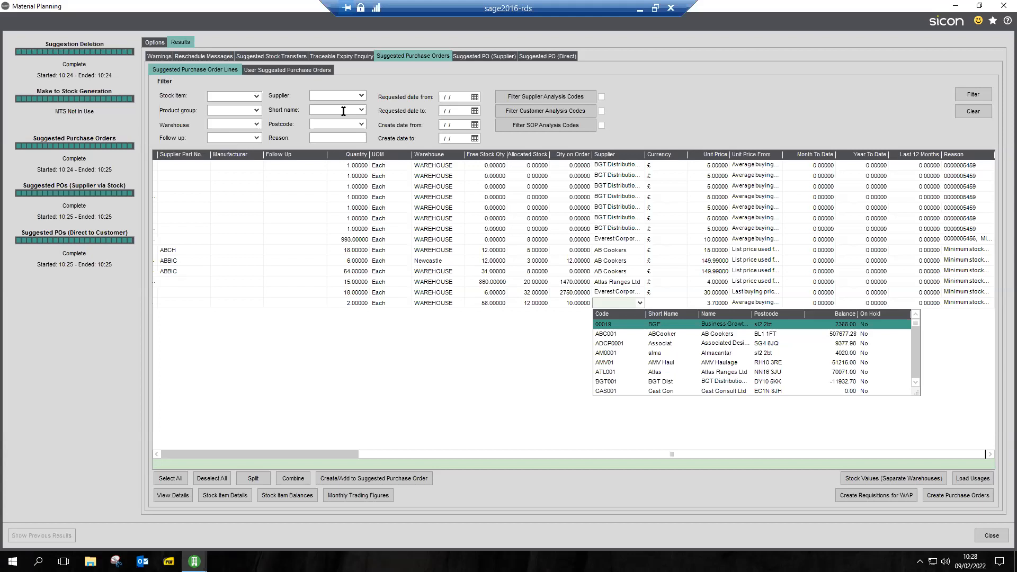
{"action": "left_click", "coordinate": [612, 364]}
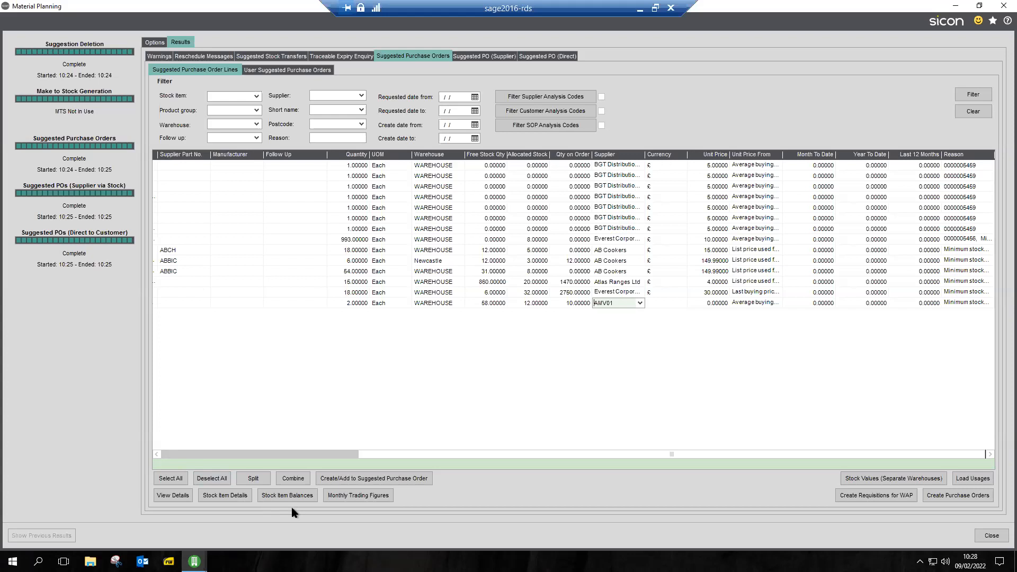
{"action": "left_click", "coordinate": [182, 454]}
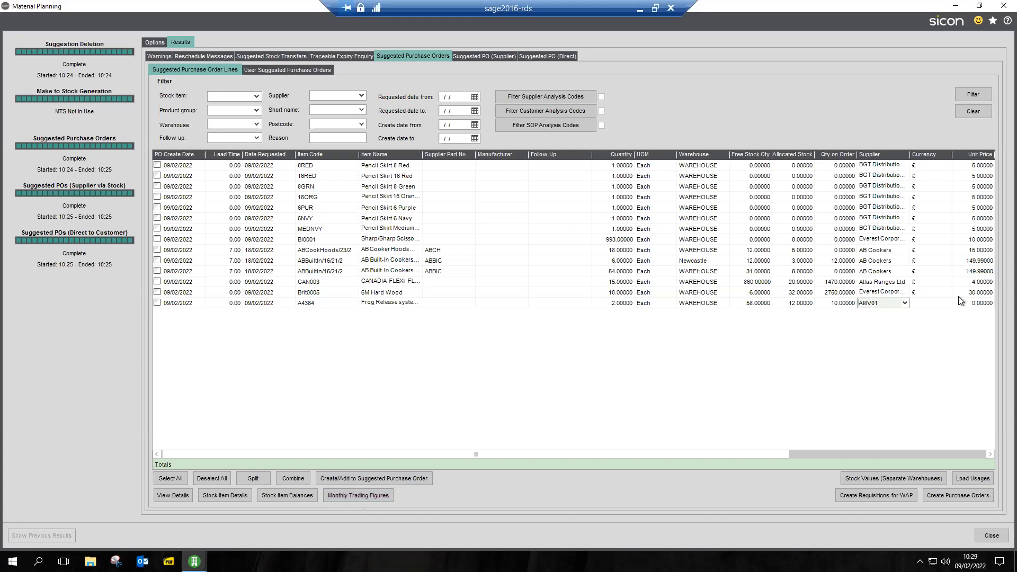
{"action": "left_click", "coordinate": [925, 304]}
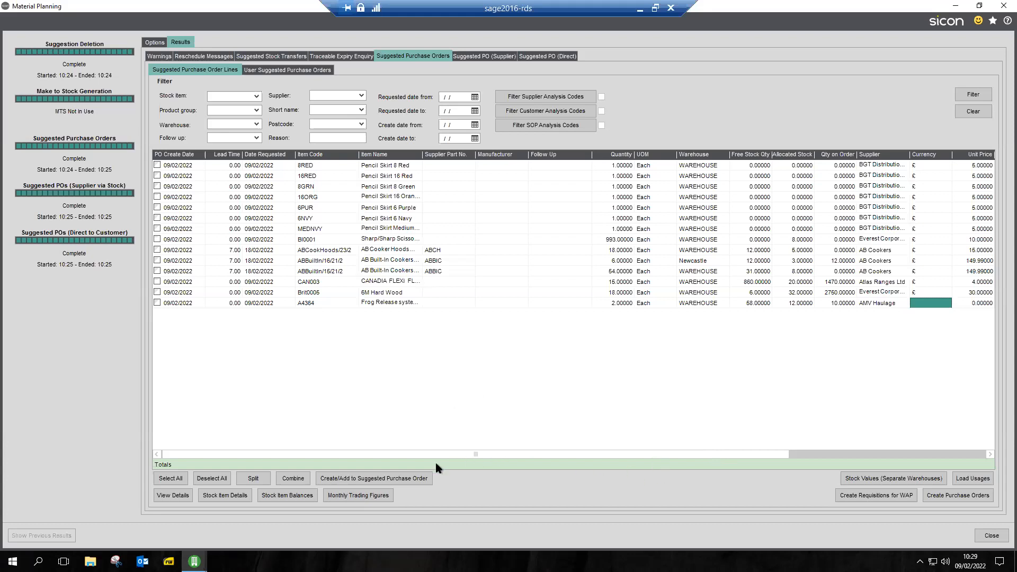
Select all suggested purchase order lines and bring them into purchase order creation, reviewing their prices, dates and reasons
{"action": "left_click", "coordinate": [949, 453]}
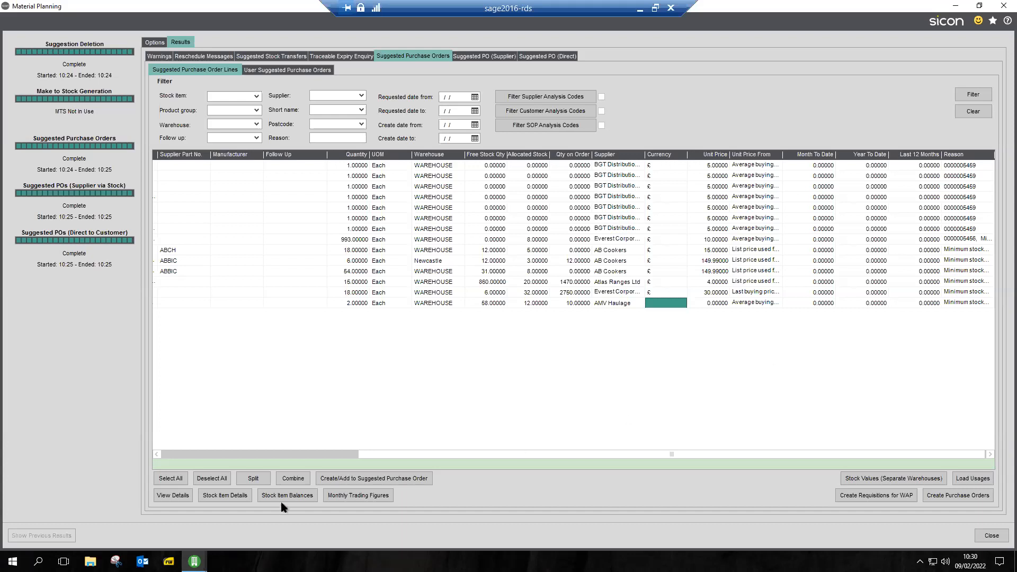
{"action": "left_click", "coordinate": [201, 453]}
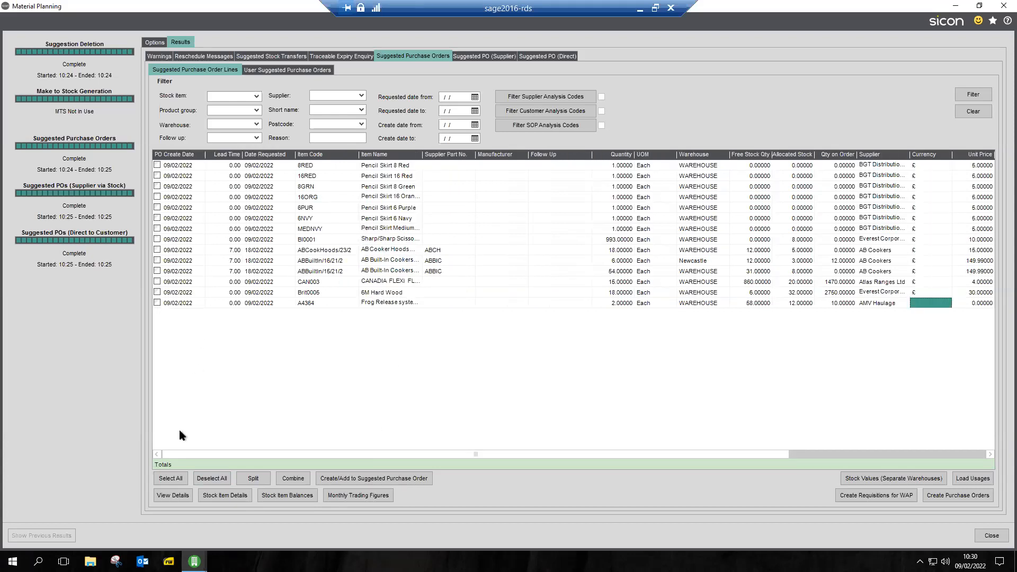
{"action": "left_click", "coordinate": [177, 483]}
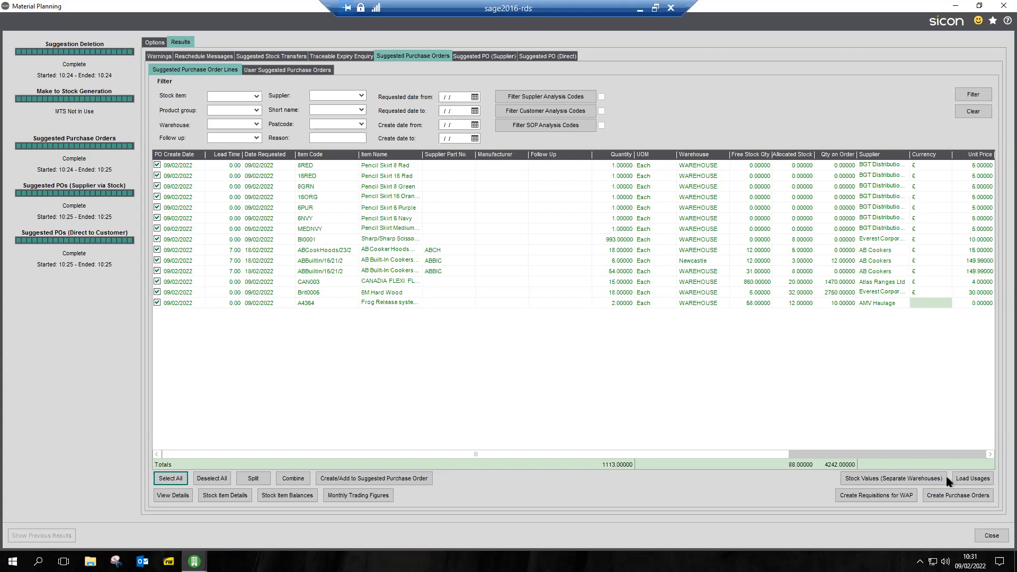
{"action": "left_click", "coordinate": [948, 496]}
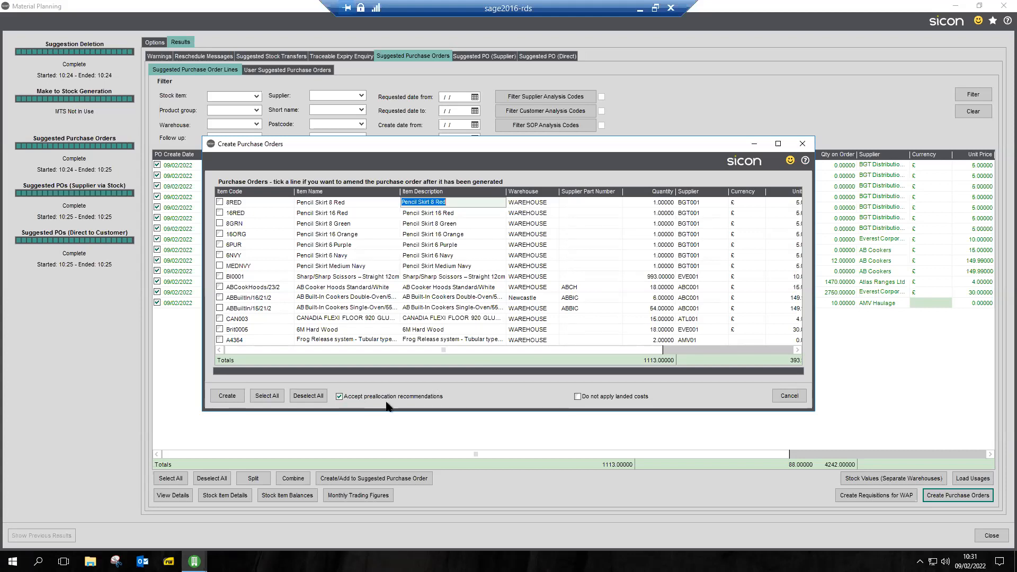
{"action": "left_click", "coordinate": [768, 349]}
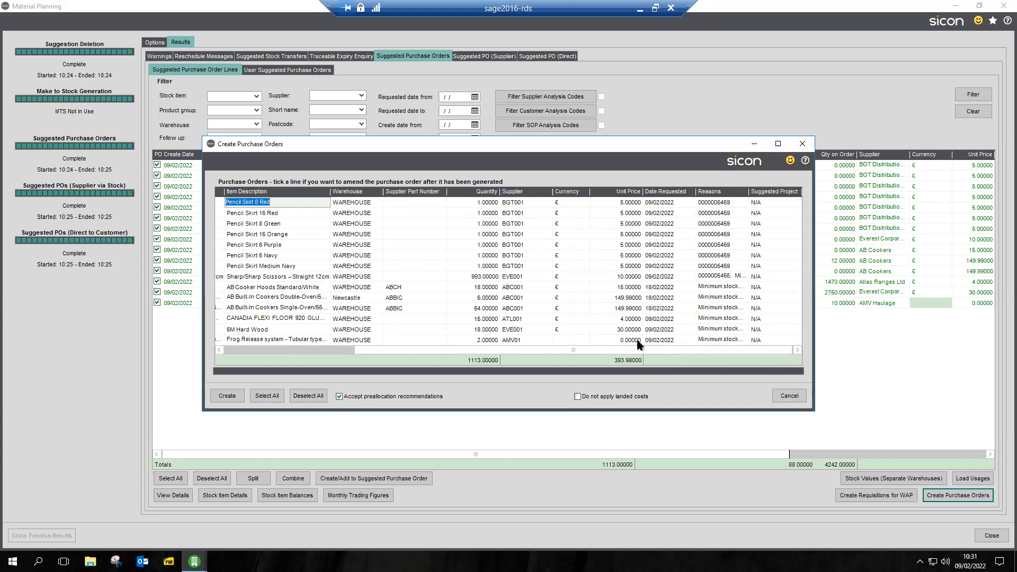
{"action": "left_click", "coordinate": [263, 349]}
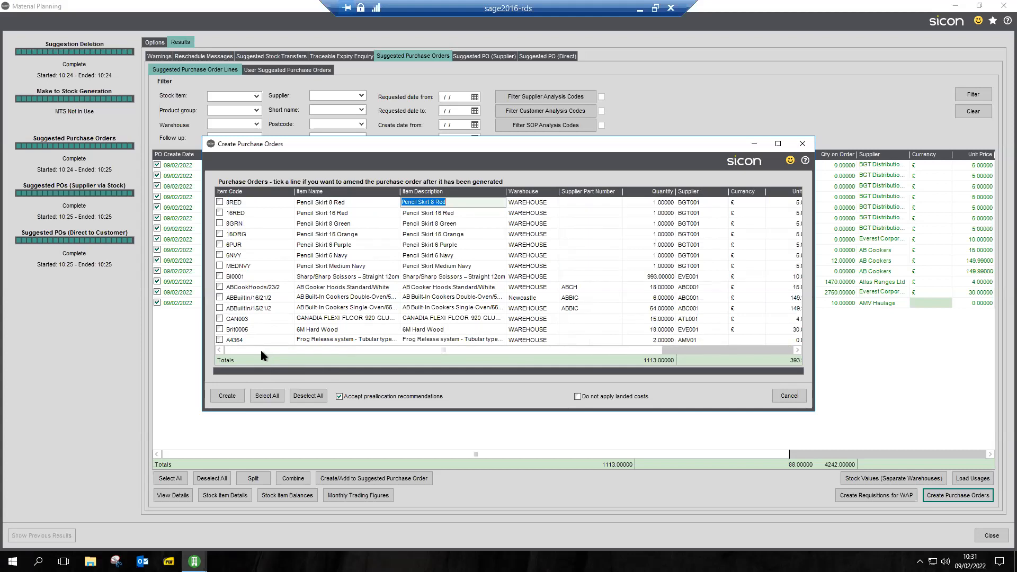
Mark the purchase order lines for amendment after generation and create the purchase orders
{"action": "left_click", "coordinate": [268, 397]}
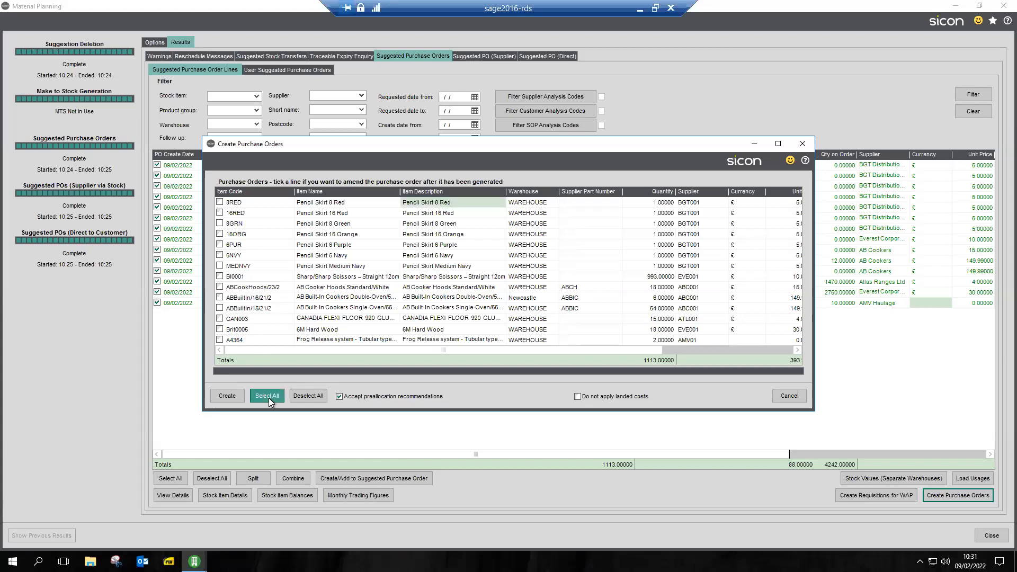
{"action": "left_click", "coordinate": [228, 399]}
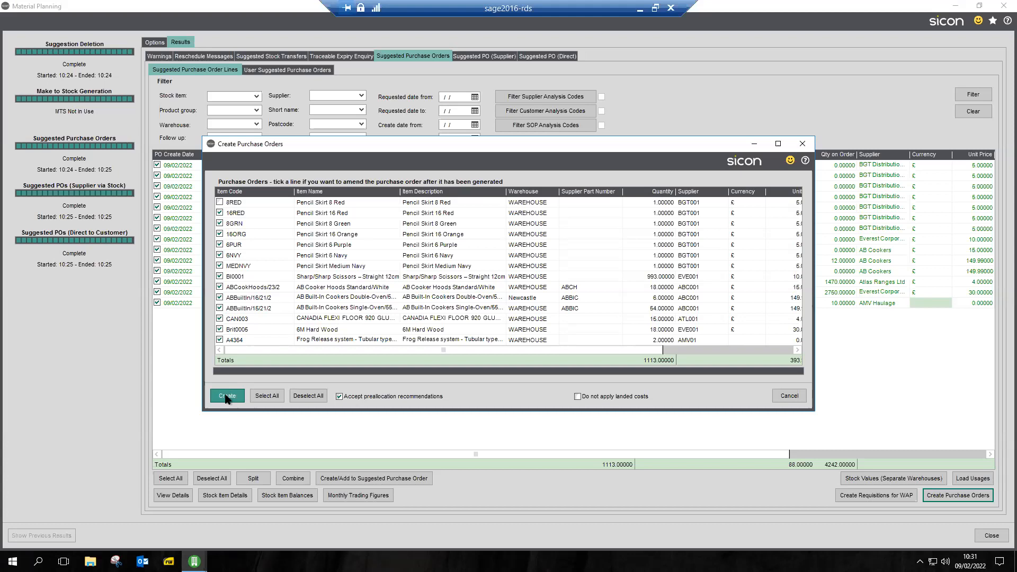
{"action": "left_click", "coordinate": [227, 397]}
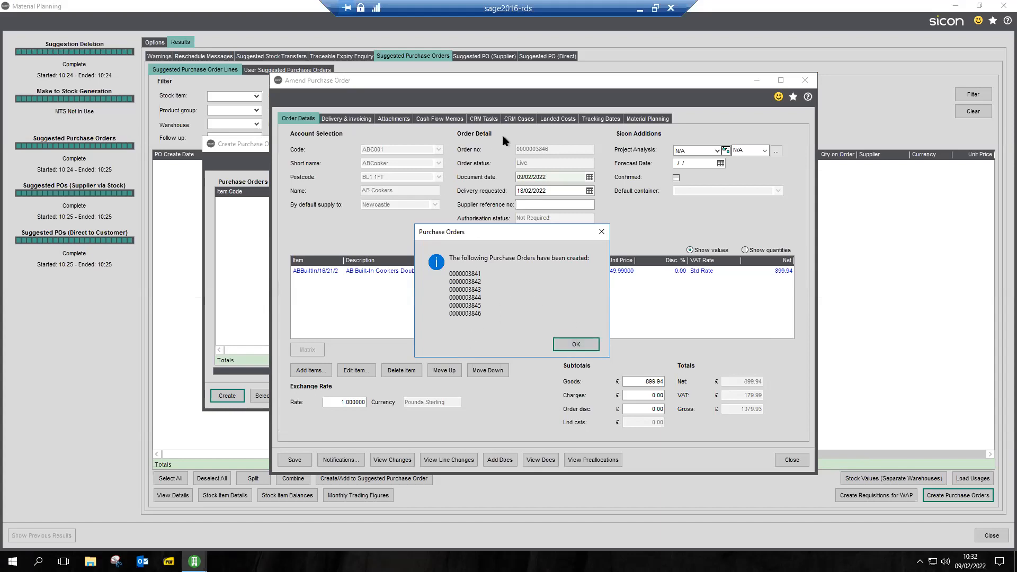
{"action": "left_click", "coordinate": [575, 345]}
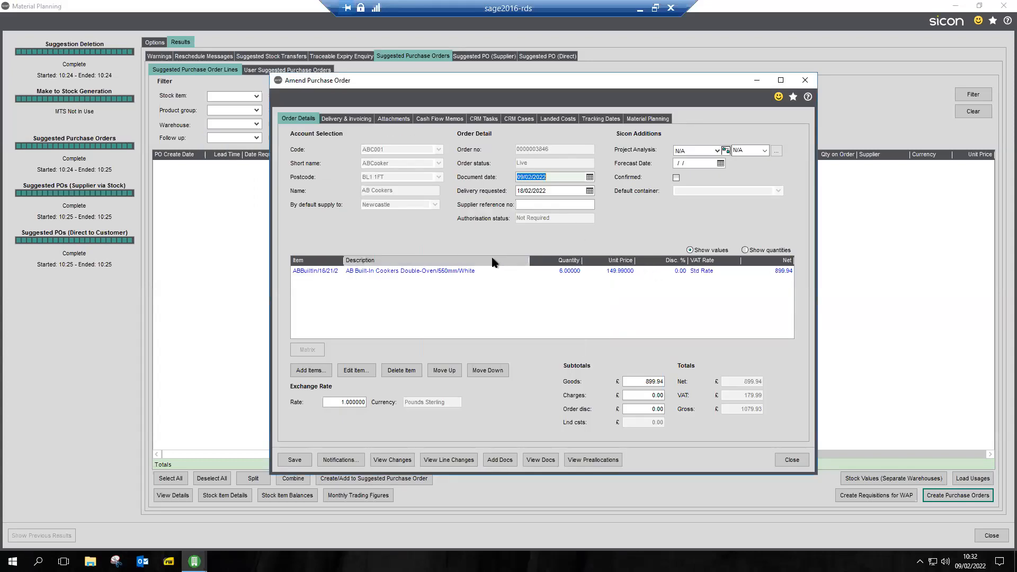
Check the material planning reason on the AB Cookers order for the double-oven cookers and save the order
{"action": "left_click", "coordinate": [648, 119]}
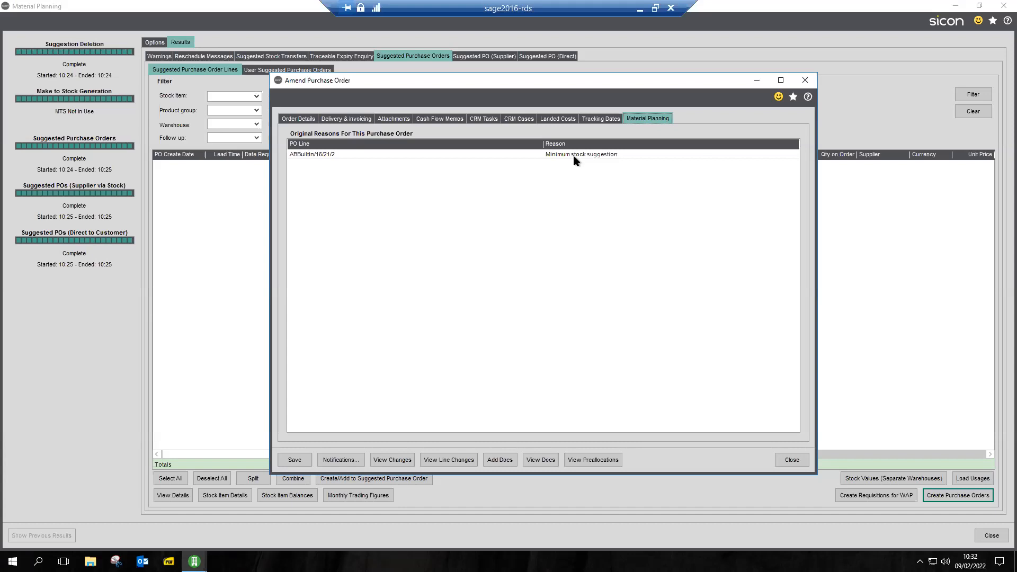
{"action": "left_click", "coordinate": [295, 461]}
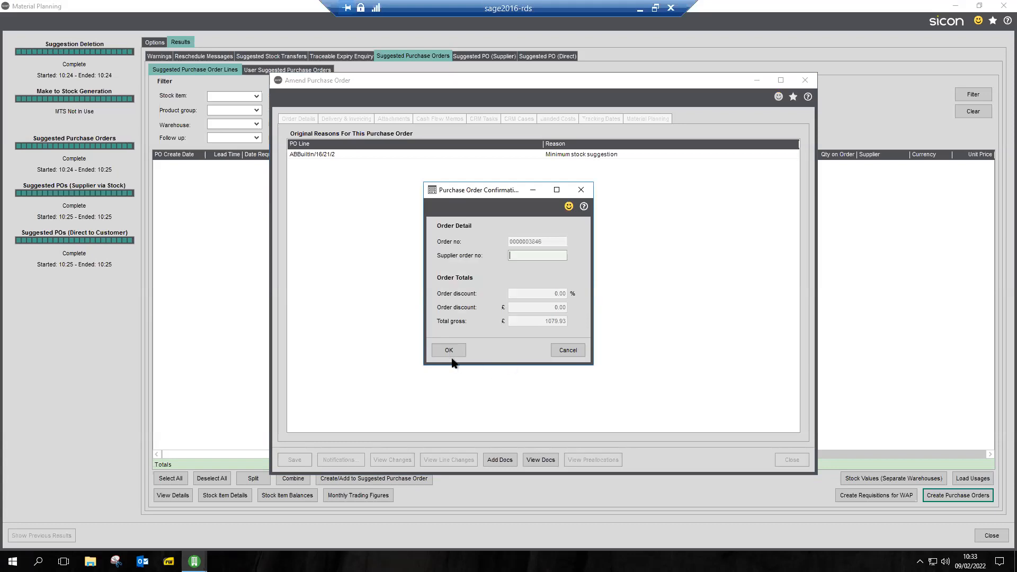
{"action": "left_click", "coordinate": [450, 352]}
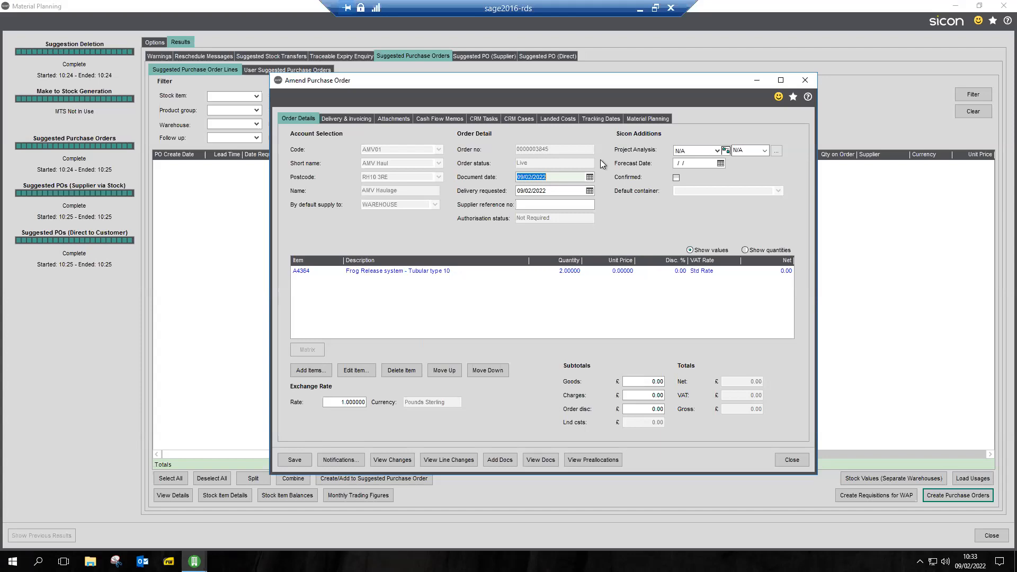
Check the material planning reason on the AMV Haulage order for A4364 and save the order
{"action": "left_click", "coordinate": [647, 119]}
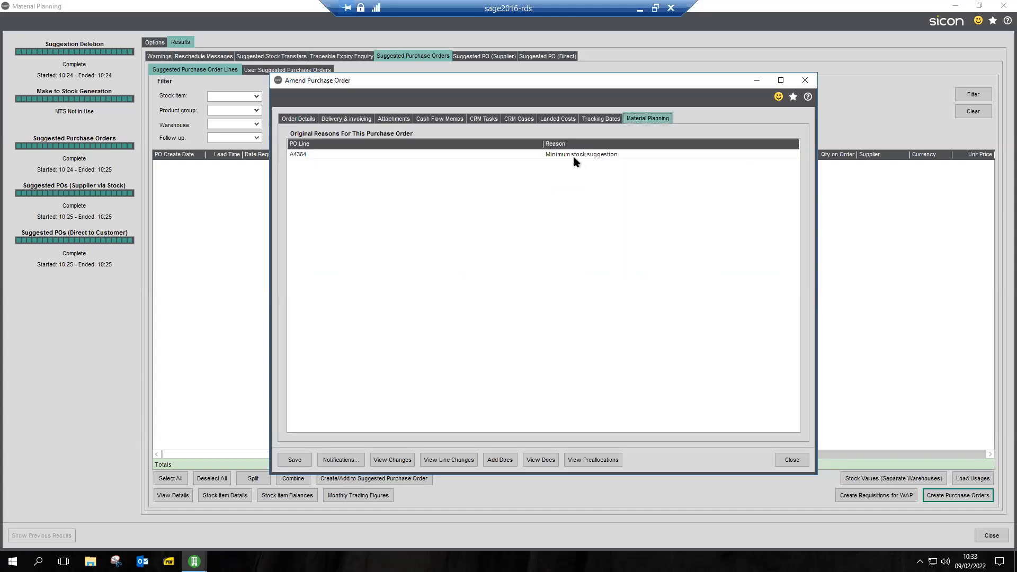
{"action": "left_click", "coordinate": [301, 460]}
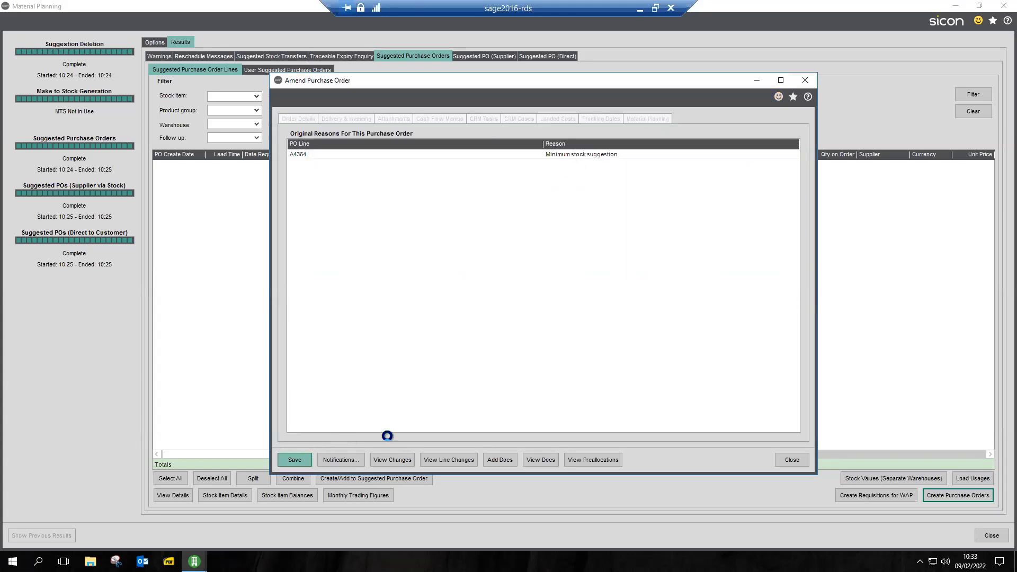
{"action": "left_click", "coordinate": [449, 351]}
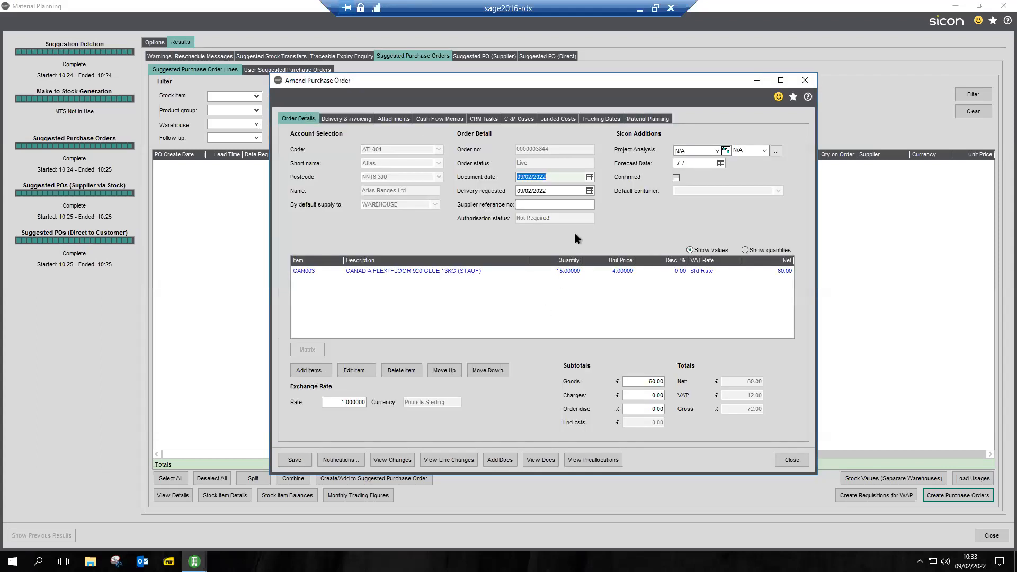
Check the material planning reason on the Atlas Ranges order for CAN003 and save it despite the credit limit
{"action": "left_click", "coordinate": [647, 119]}
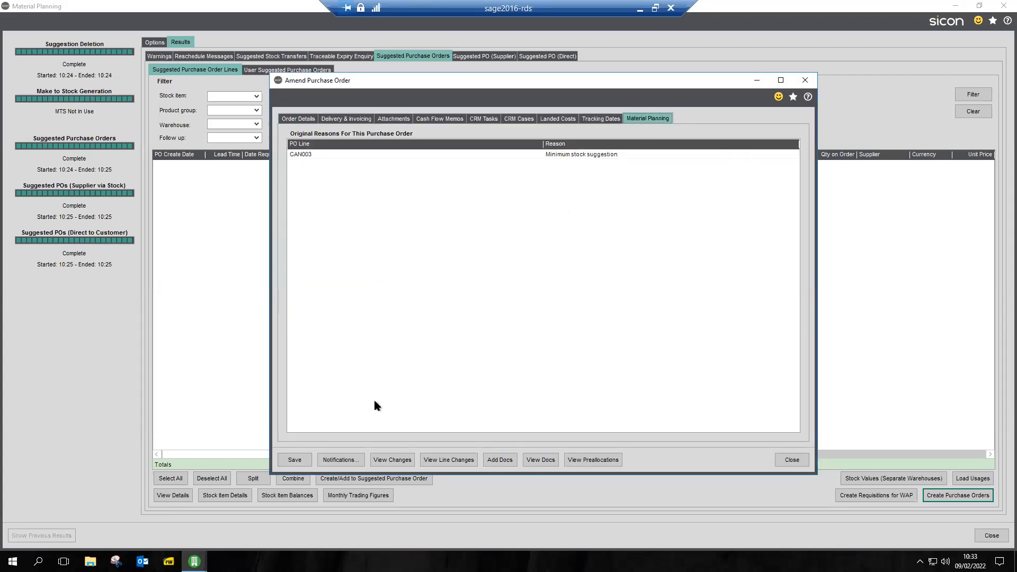
{"action": "left_click", "coordinate": [299, 460]}
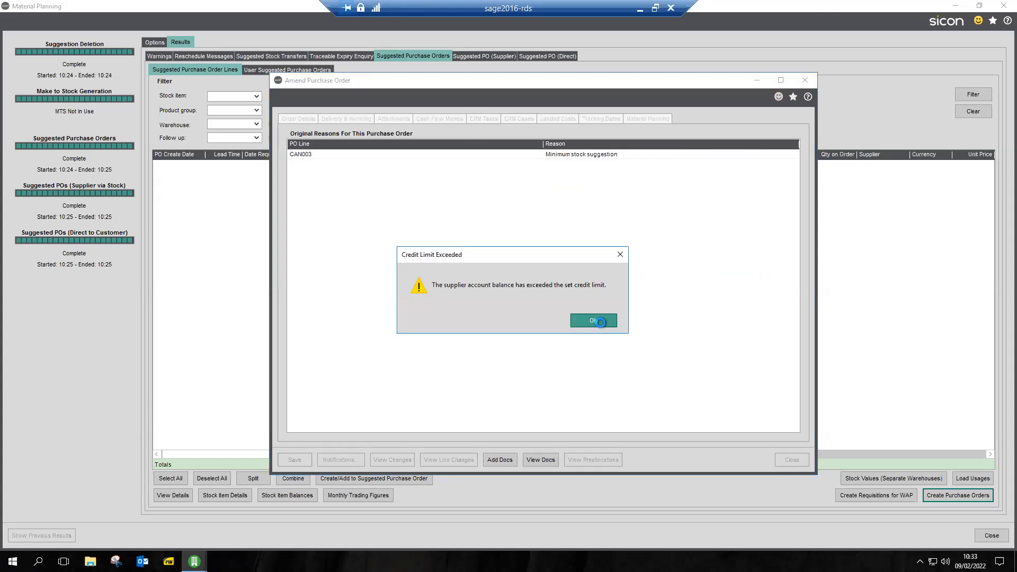
{"action": "left_click", "coordinate": [595, 321]}
{"action": "left_click", "coordinate": [451, 349]}
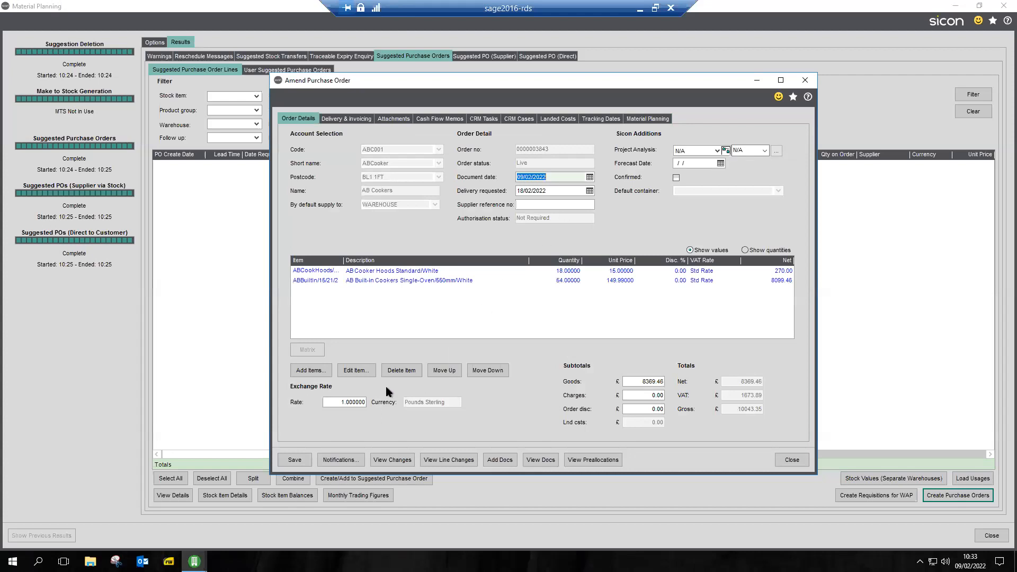
Check the material planning reasons on the AB Cookers order for cooker hoods and single-oven built-in cookers, and save the order
{"action": "left_click", "coordinate": [648, 118]}
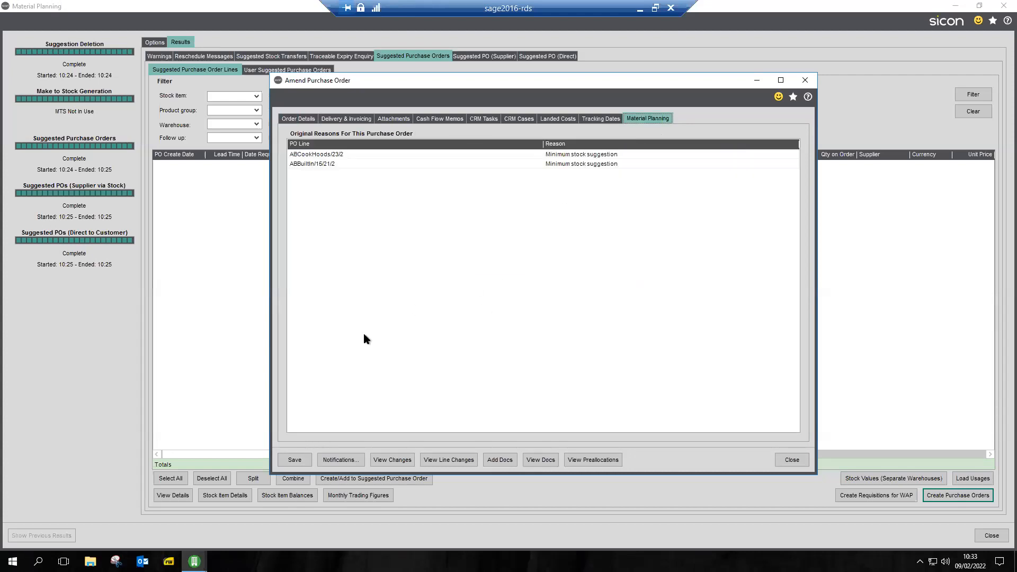
{"action": "left_click", "coordinate": [294, 460]}
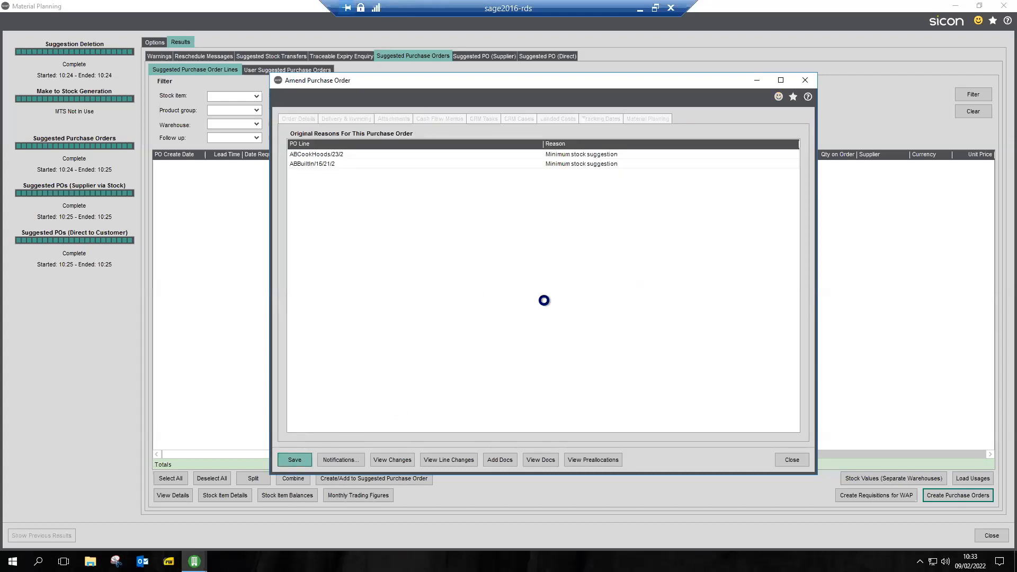
{"action": "left_click", "coordinate": [449, 351]}
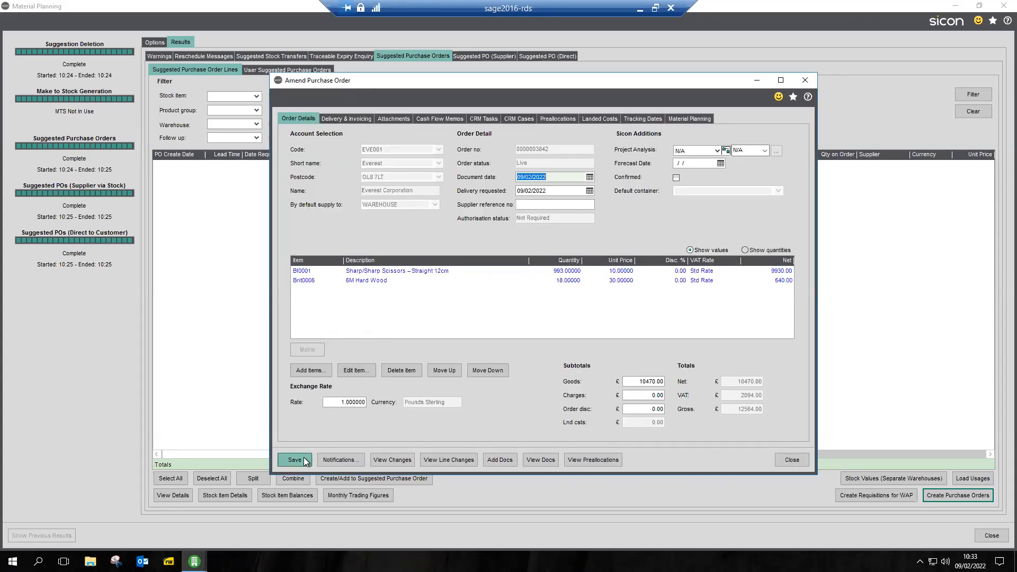
Save the Everest Corporation purchase order for the straight scissors and 6M Hard Wood without changes
{"action": "left_click", "coordinate": [295, 460]}
{"action": "left_click", "coordinate": [584, 321]}
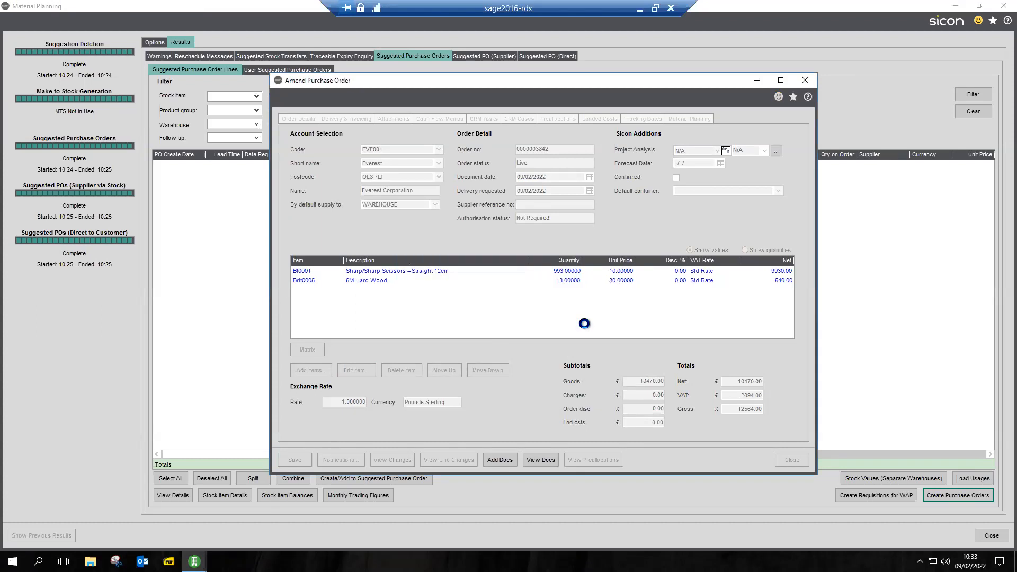
{"action": "left_click", "coordinate": [461, 350]}
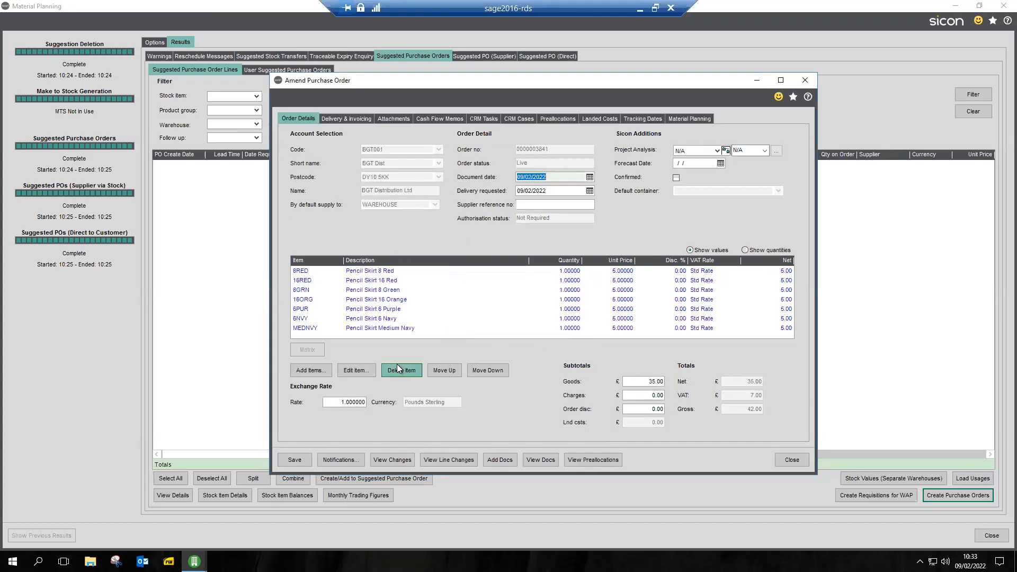
Check the material planning reasons on the BGT Distribution order for pencil skirts and view the order's preallocations
{"action": "left_click", "coordinate": [680, 119]}
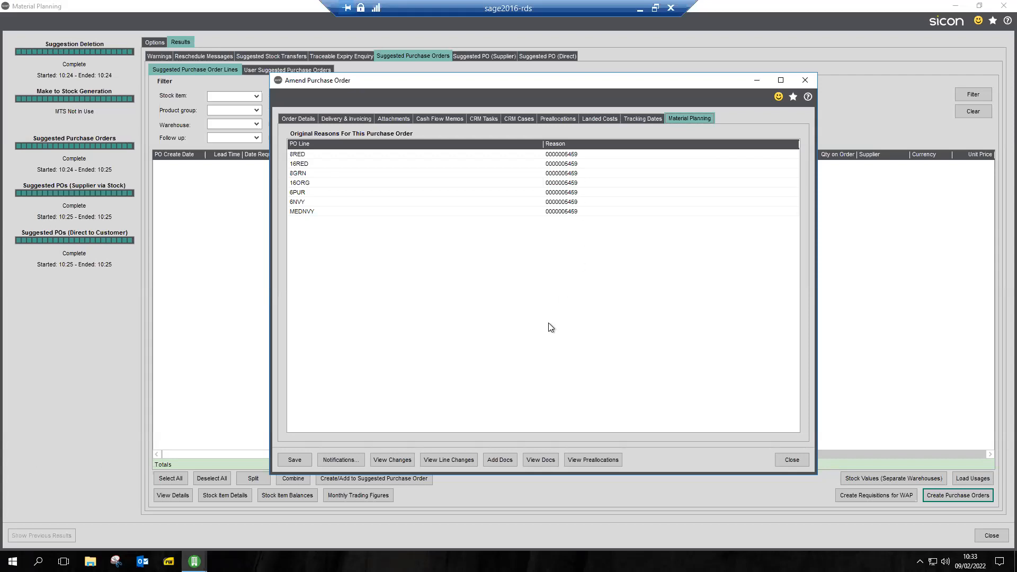
{"action": "left_click", "coordinate": [583, 457]}
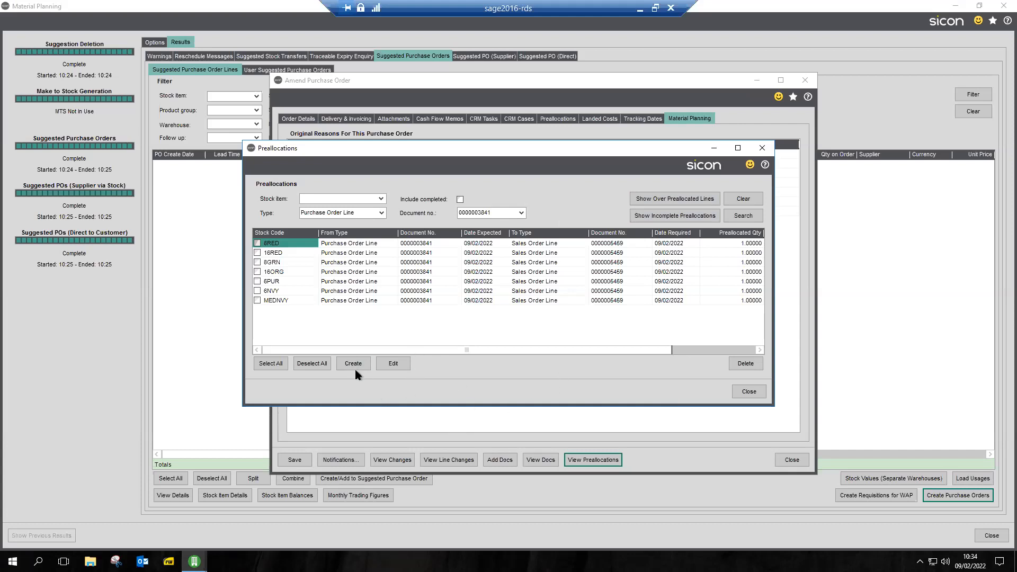
Save the BGT Distribution purchase order despite the credit limit, leaving the supplier order number blank, and close Material Planning
{"action": "left_click", "coordinate": [749, 392]}
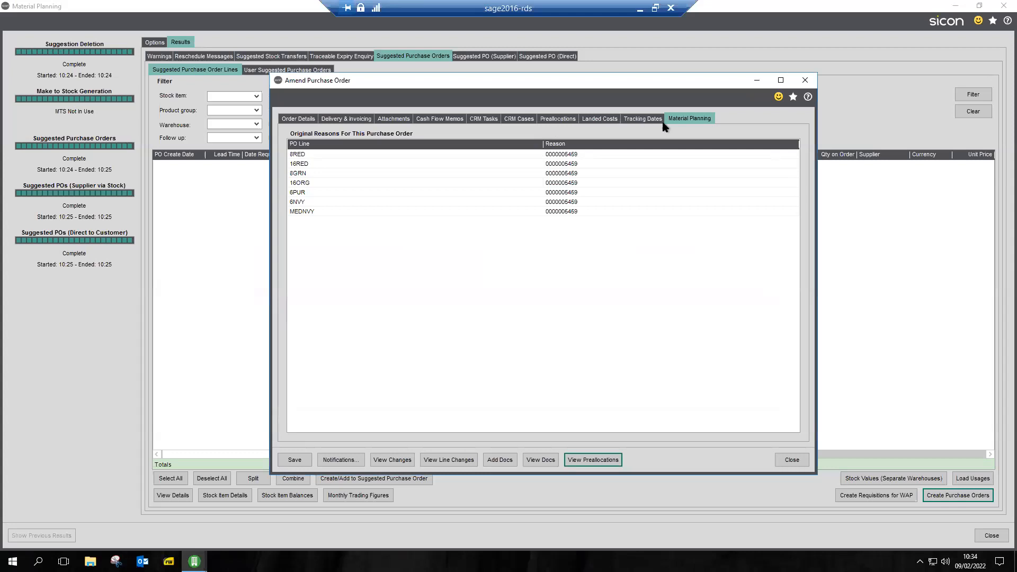
{"action": "left_click", "coordinate": [294, 460]}
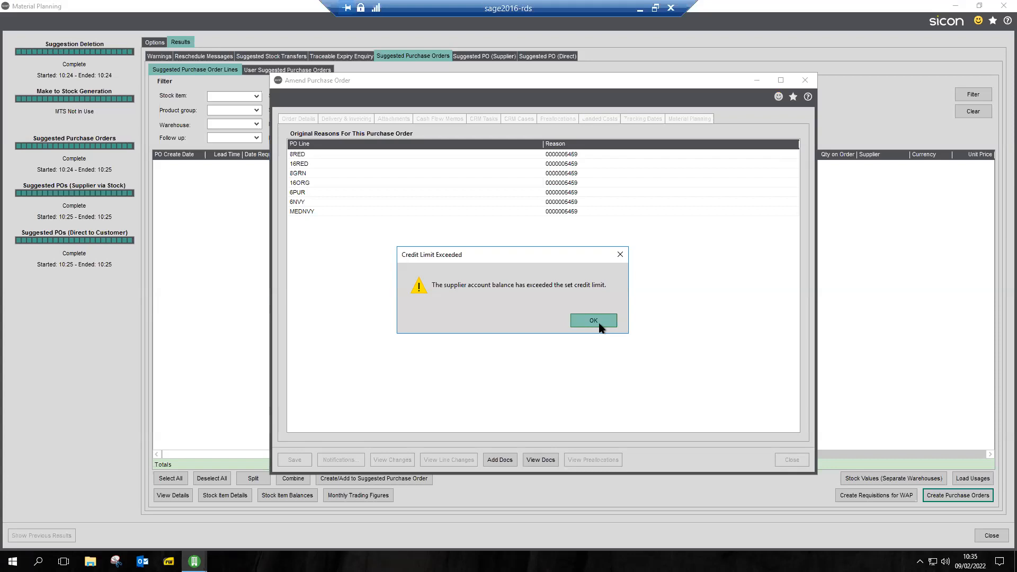
{"action": "left_click", "coordinate": [595, 323]}
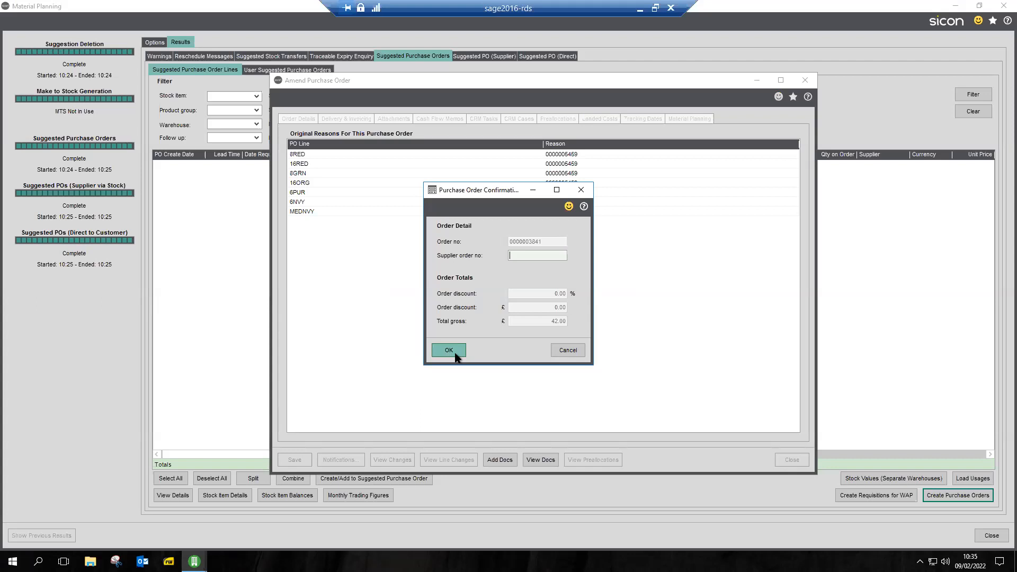
{"action": "left_click", "coordinate": [454, 353]}
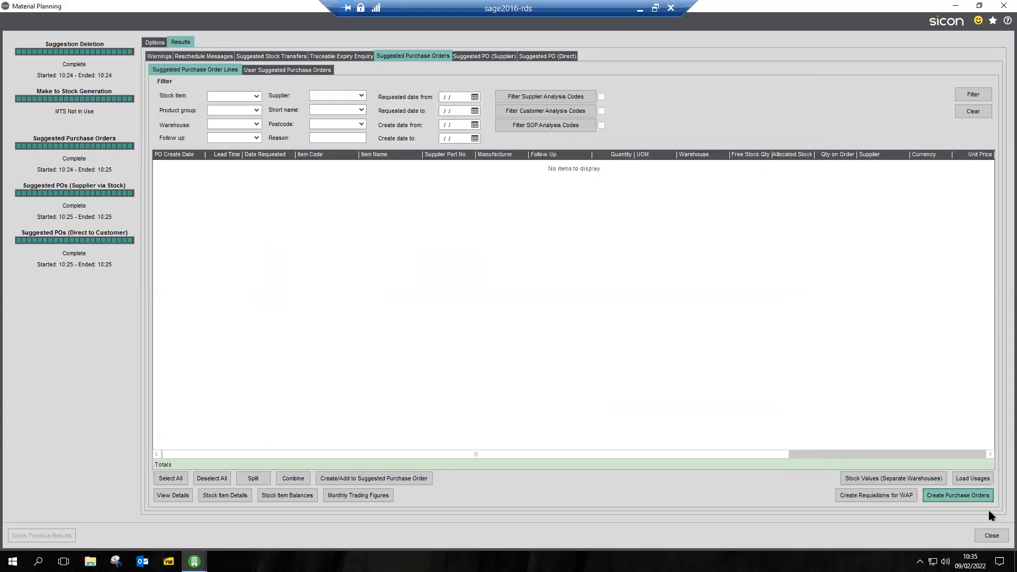
{"action": "left_click", "coordinate": [991, 535]}
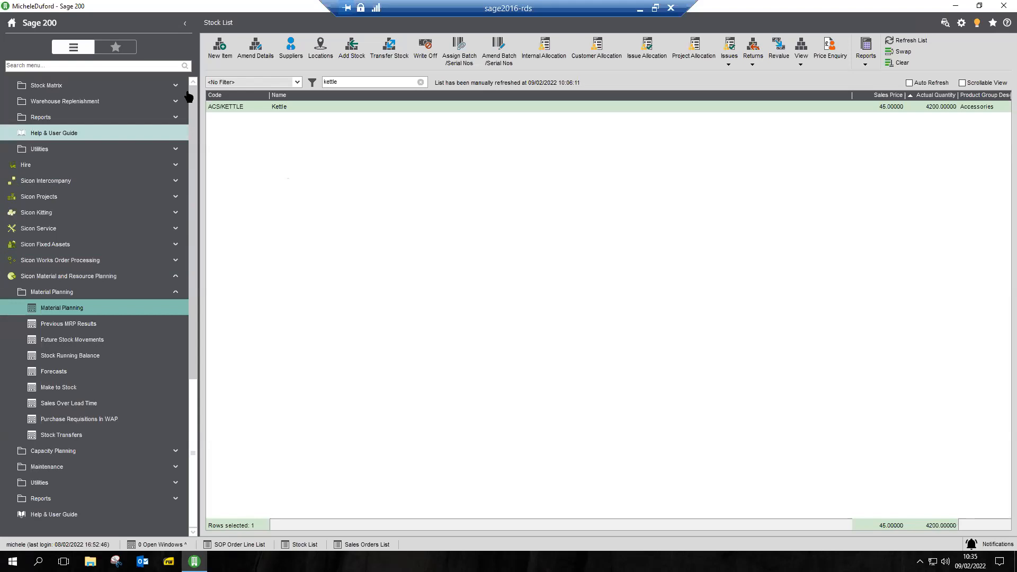
Open the Canvey Island Catering sales order for amendment from the Sales Orders List, dismissing the undespatched orders and extra customer details
{"action": "scroll", "coordinate": [188, 97], "scroll_direction": "up", "scroll_amount": 10}
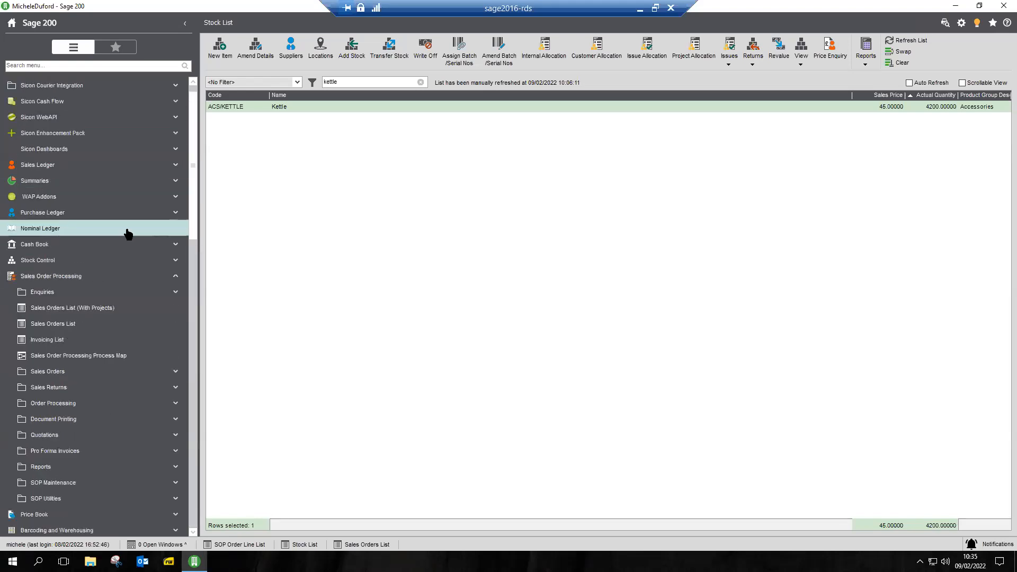
{"action": "left_click", "coordinate": [87, 323]}
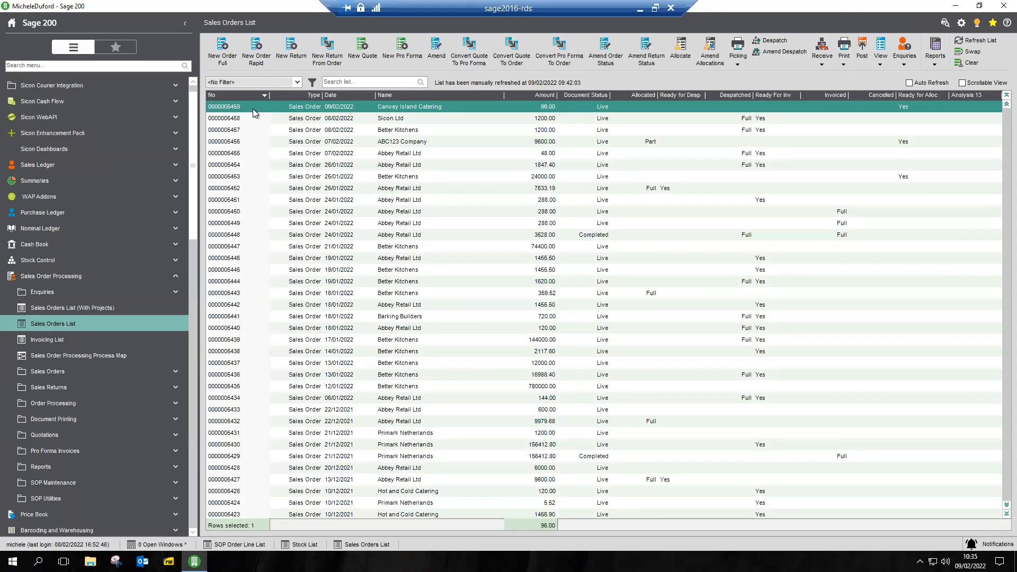
{"action": "double_click", "coordinate": [404, 105]}
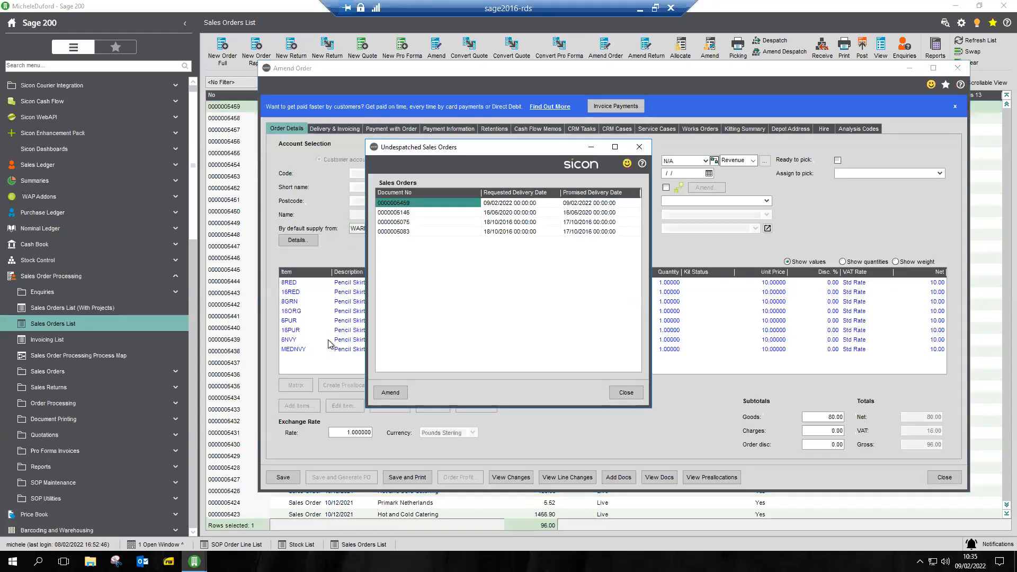
{"action": "left_click", "coordinate": [639, 146]}
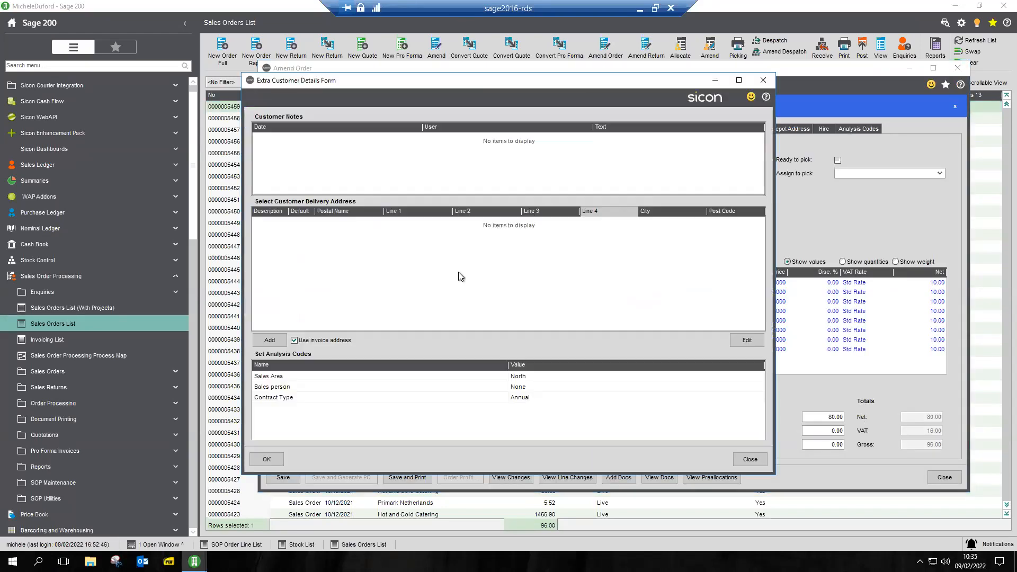
{"action": "left_click", "coordinate": [763, 80]}
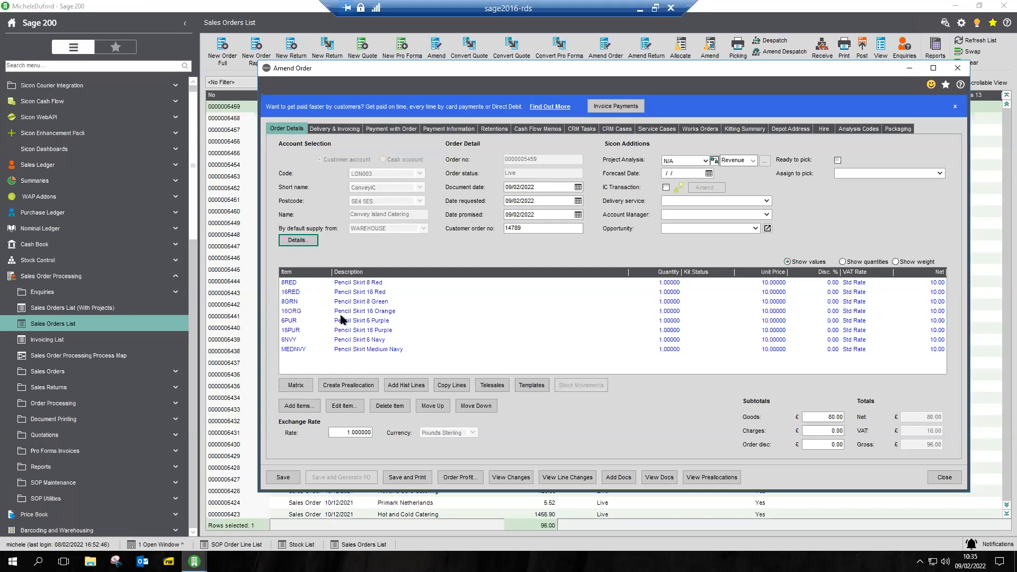
Show quantities on the sales order lines and check the order's preallocations
{"action": "left_click", "coordinate": [850, 261]}
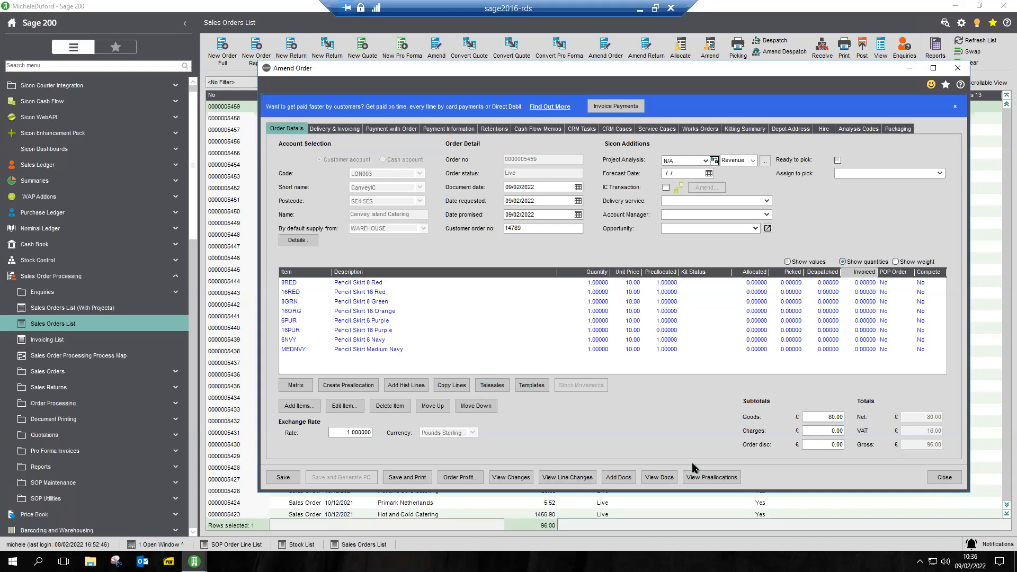
{"action": "left_click", "coordinate": [700, 479]}
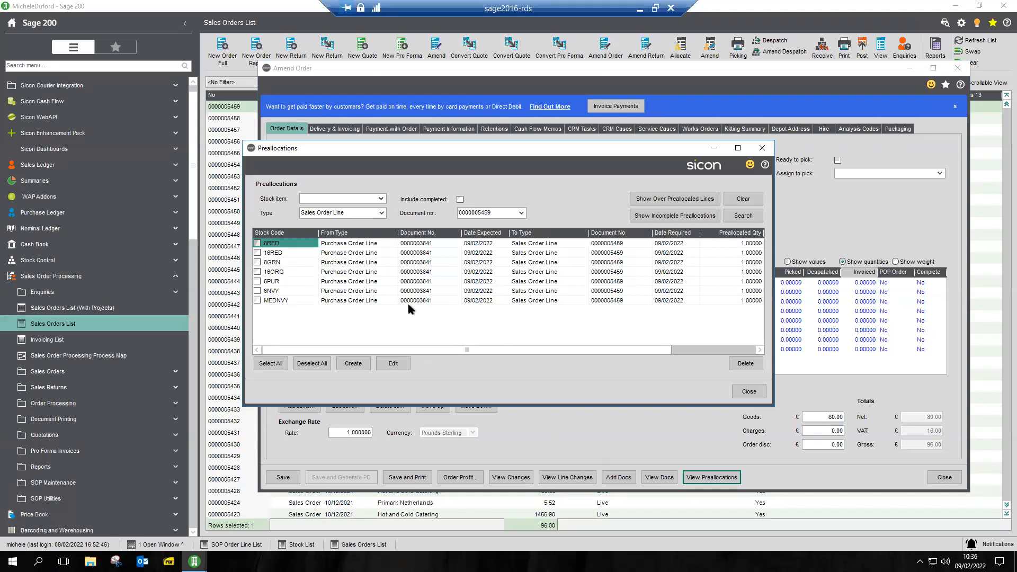
{"action": "left_click", "coordinate": [749, 392]}
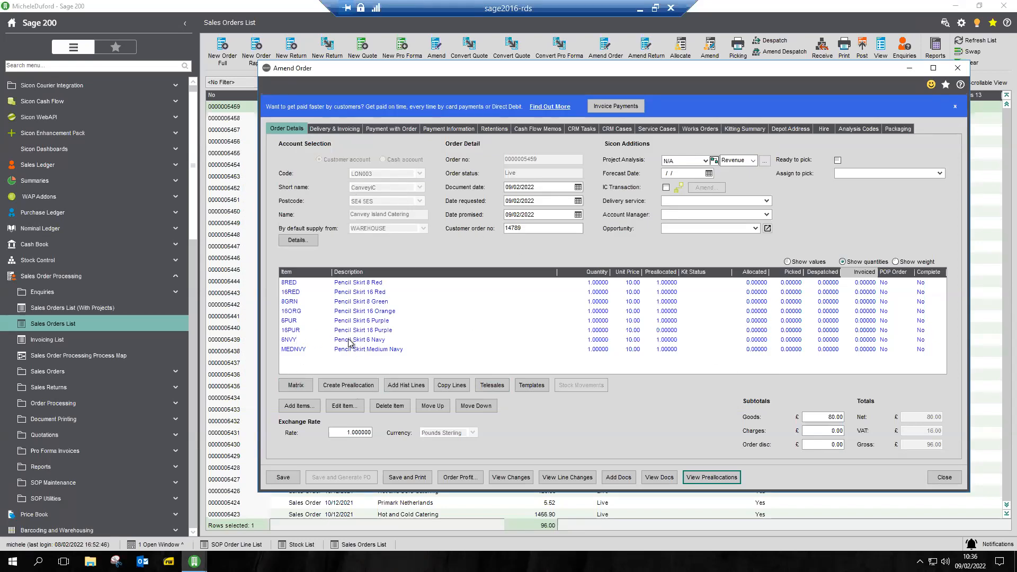
Preallocate 1 of 16PUR to its sales order line from the BGT Distribution purchase order line expected 31/01/2022
{"action": "left_click", "coordinate": [300, 331]}
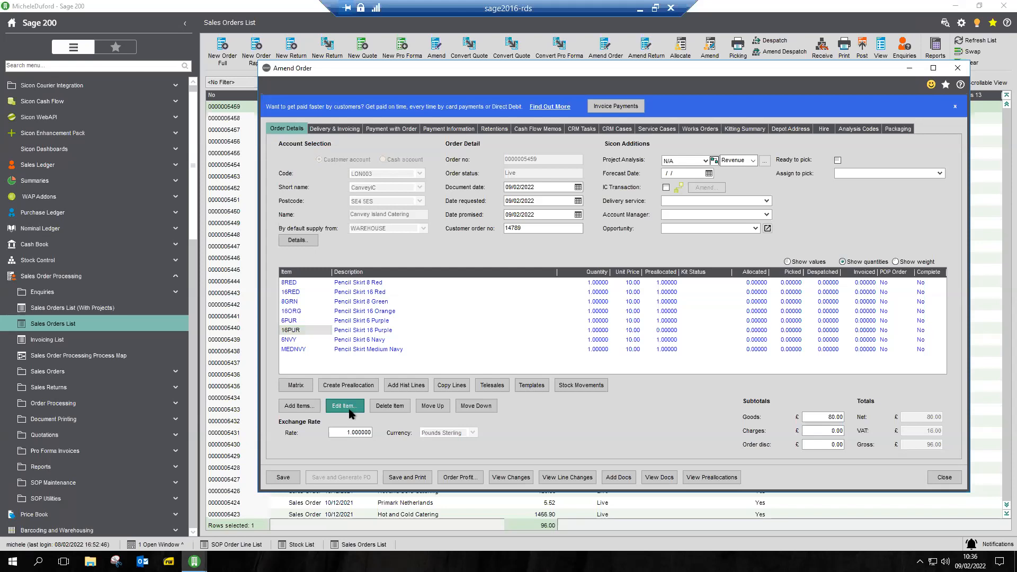
{"action": "left_click", "coordinate": [349, 413]}
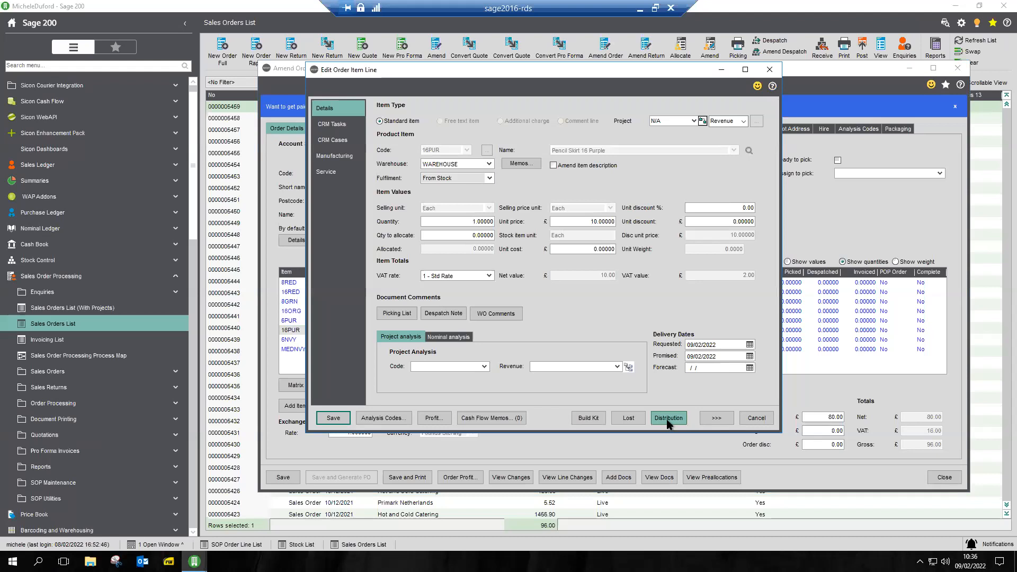
{"action": "left_click", "coordinate": [707, 422]}
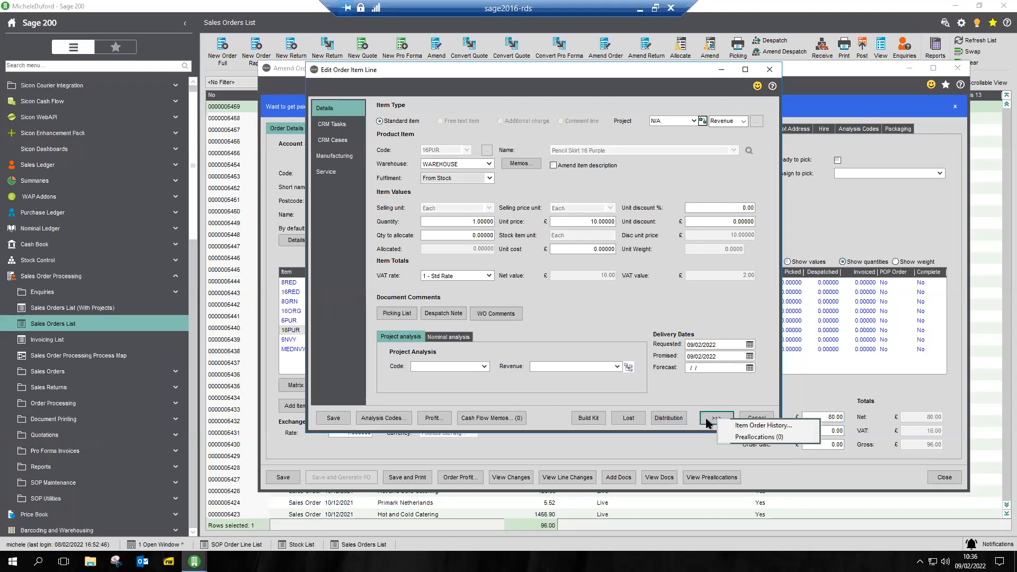
{"action": "left_click", "coordinate": [746, 437]}
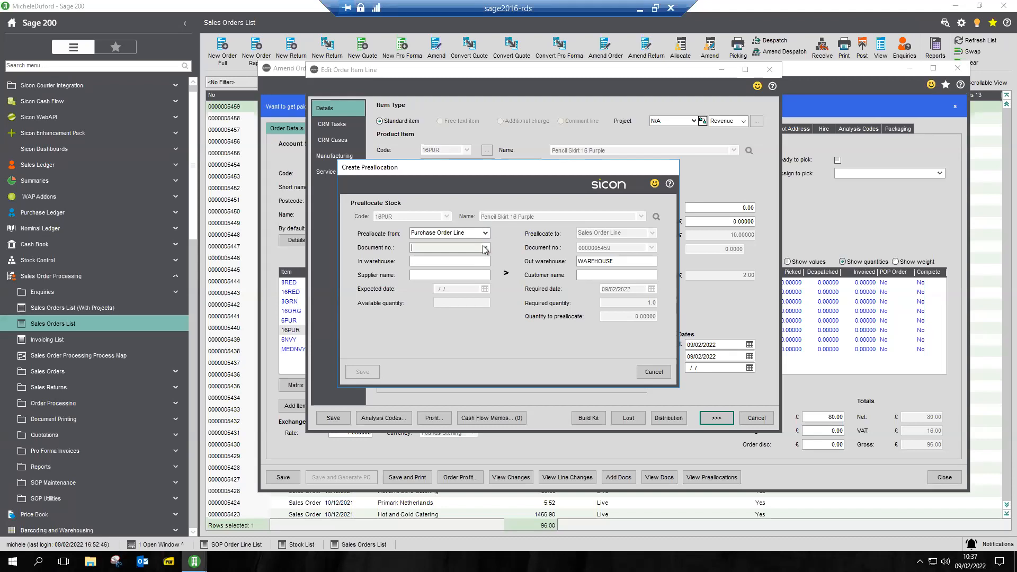
{"action": "left_click", "coordinate": [485, 248]}
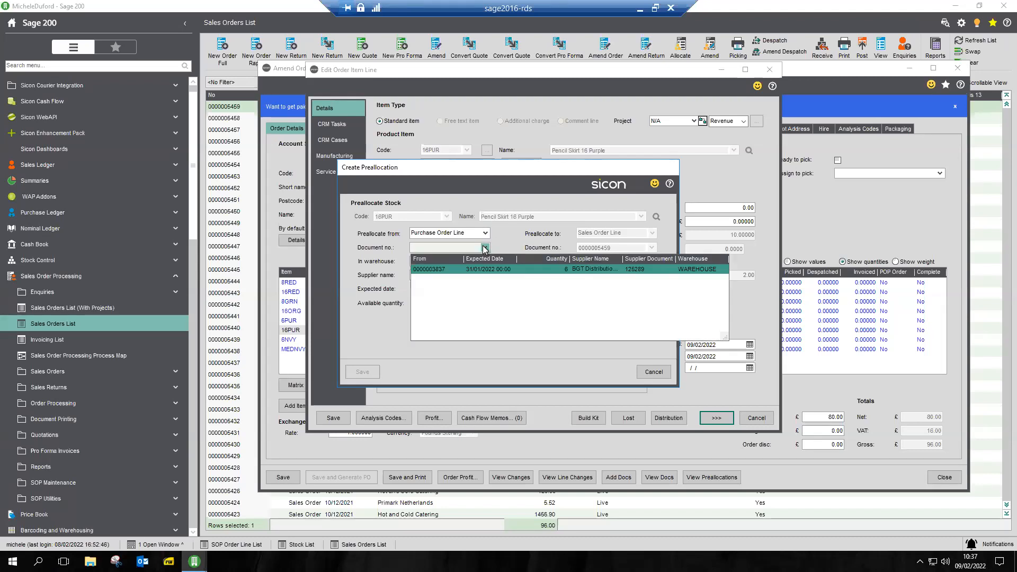
{"action": "left_click", "coordinate": [476, 269]}
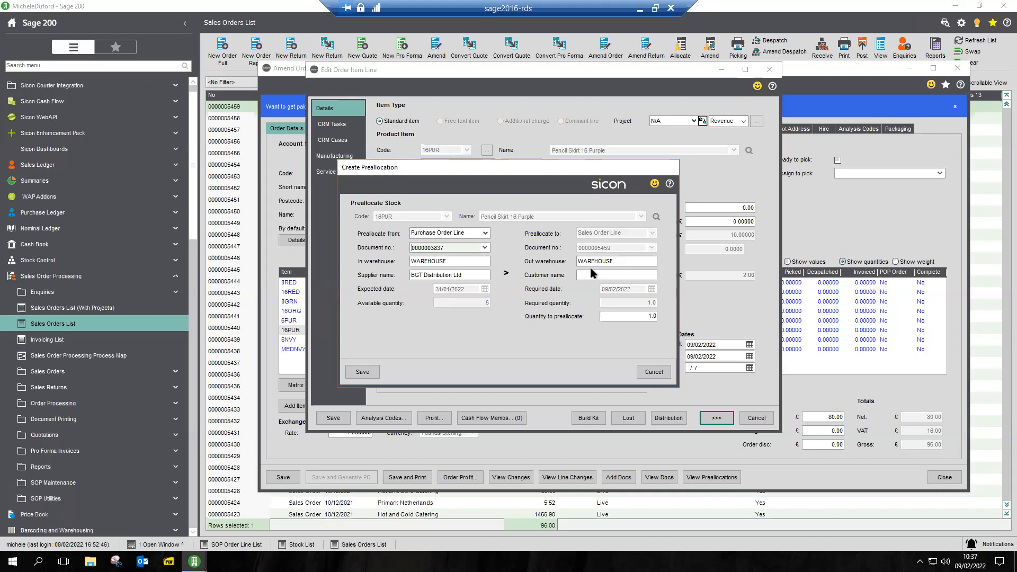
{"action": "left_click", "coordinate": [373, 375]}
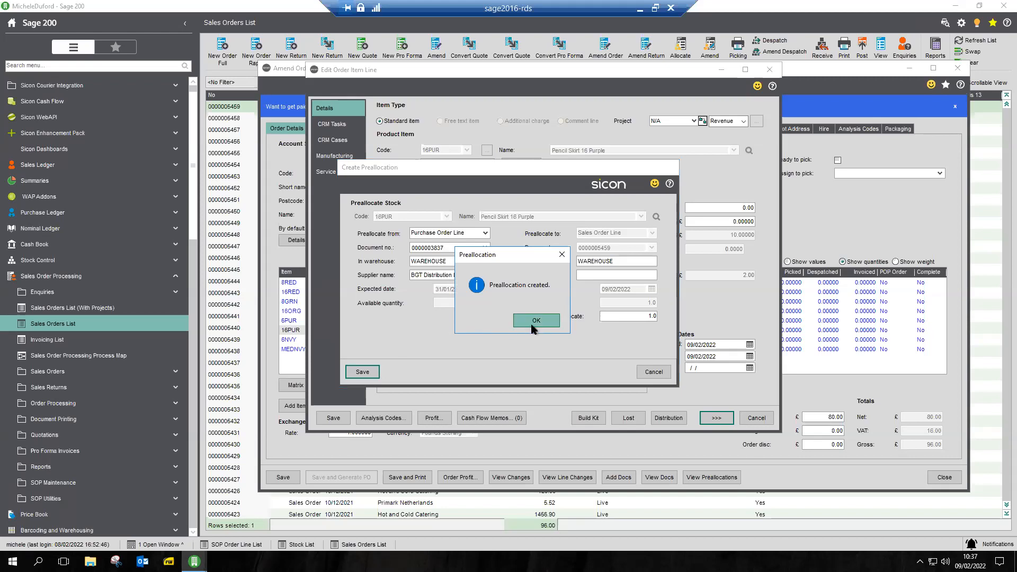
{"action": "left_click", "coordinate": [533, 325]}
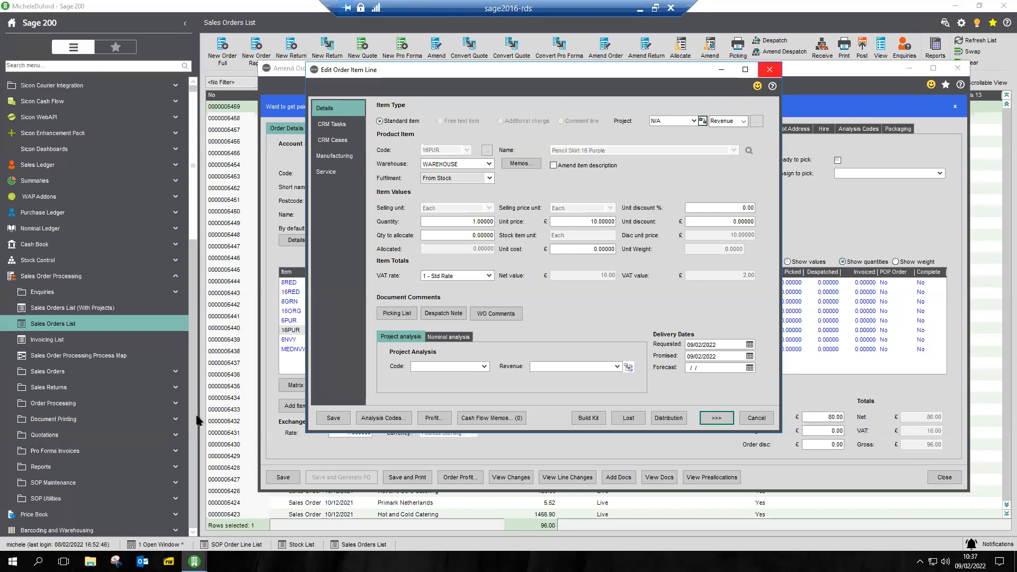
Save the 16PUR line and the Canvey Island Catering sales order
{"action": "left_click", "coordinate": [330, 420]}
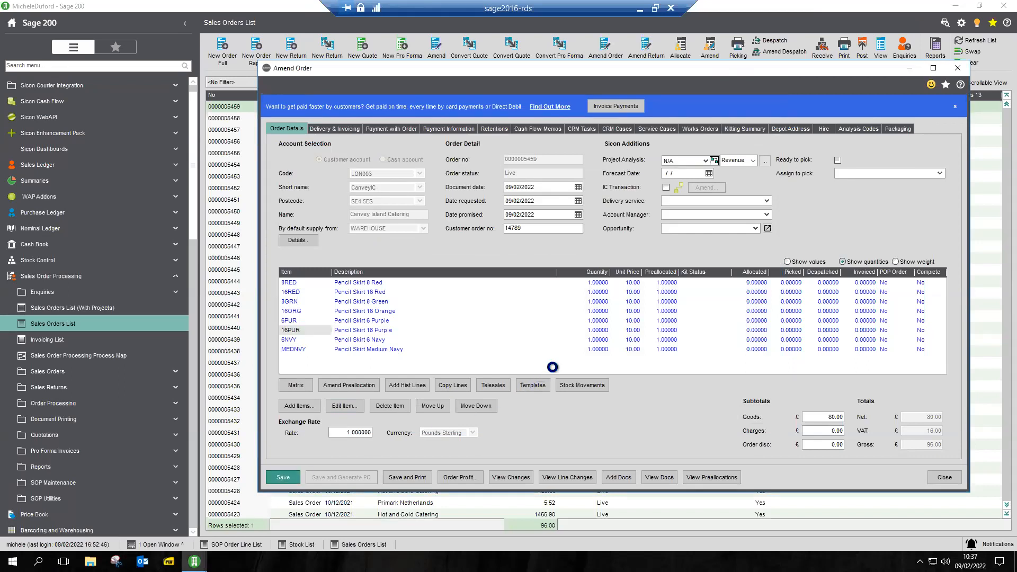
{"action": "left_click", "coordinate": [442, 348]}
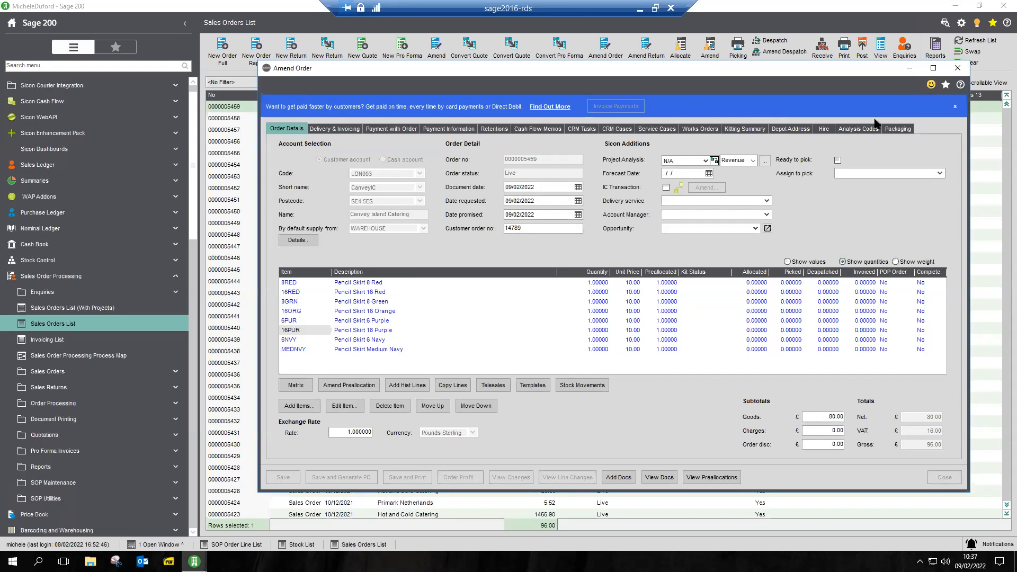
{"action": "left_click", "coordinate": [957, 68]}
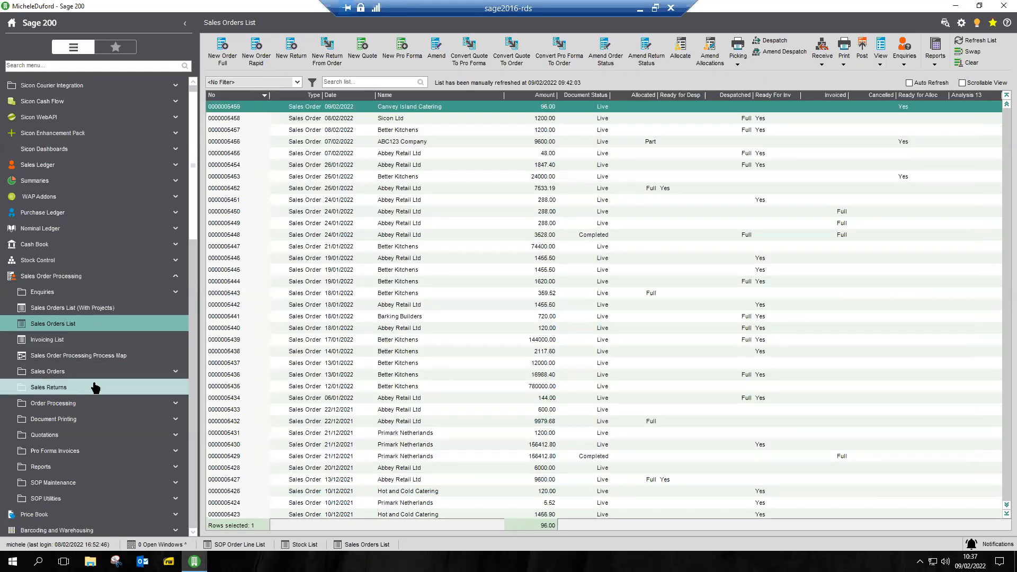
Open the Preallocations screen under Sicon Distribution
{"action": "scroll", "coordinate": [96, 387], "scroll_direction": "down", "scroll_amount": 3}
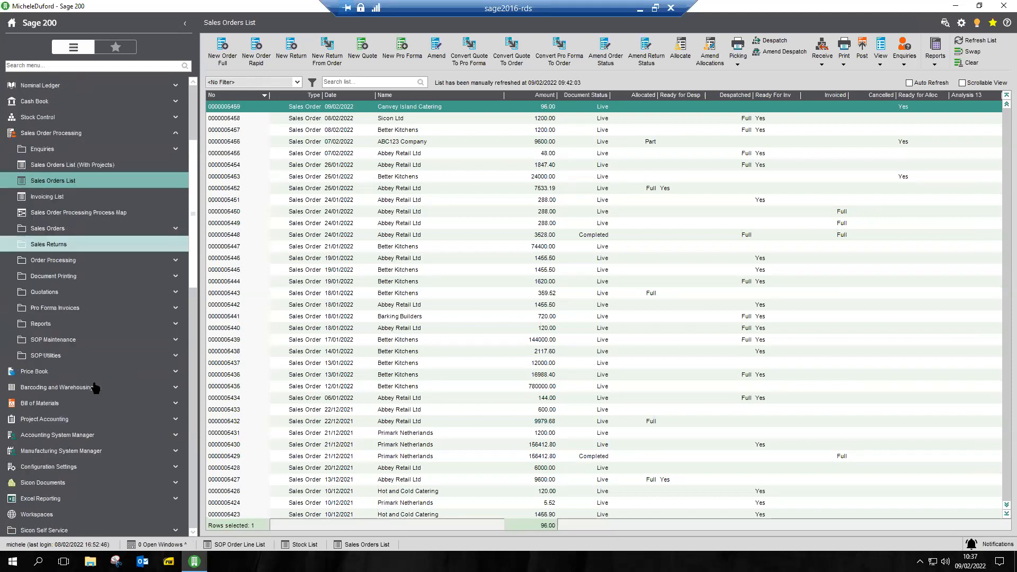
{"action": "scroll", "coordinate": [95, 388], "scroll_direction": "down", "scroll_amount": 2}
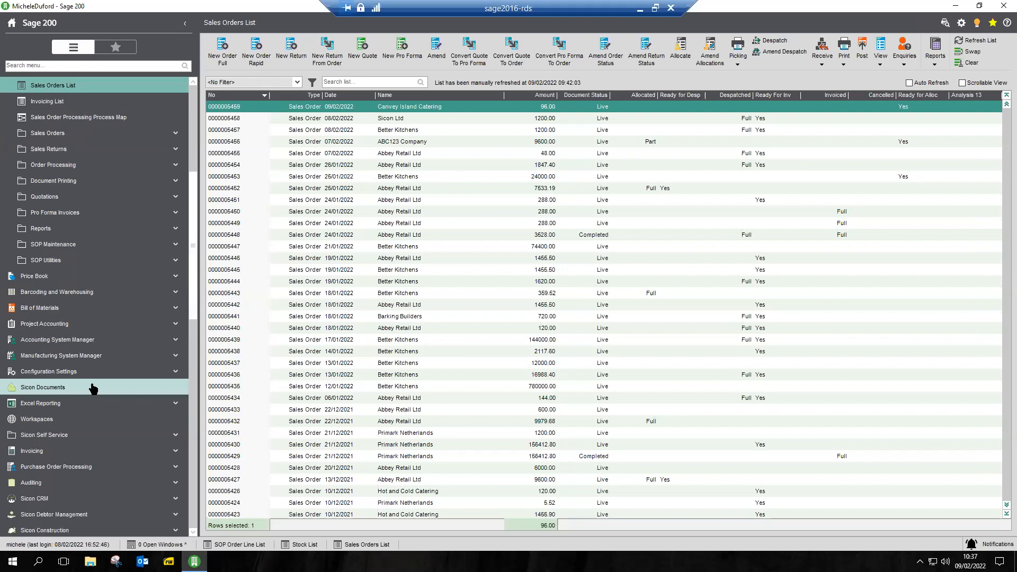
{"action": "scroll", "coordinate": [103, 384], "scroll_direction": "up", "scroll_amount": 4}
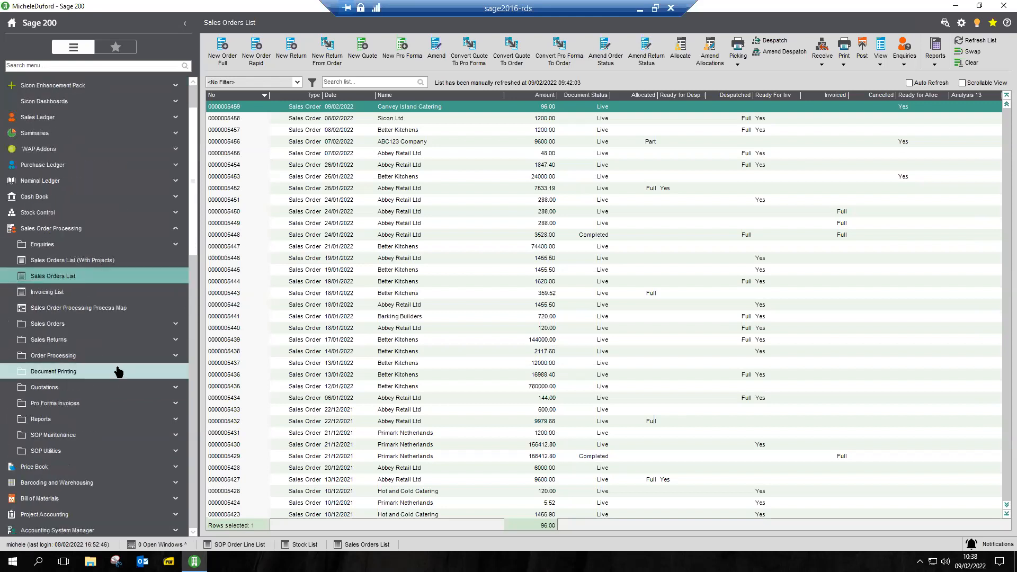
{"action": "right_click", "coordinate": [117, 368]}
{"action": "left_click", "coordinate": [127, 386]}
{"action": "scroll", "coordinate": [129, 389], "scroll_direction": "down", "scroll_amount": 4}
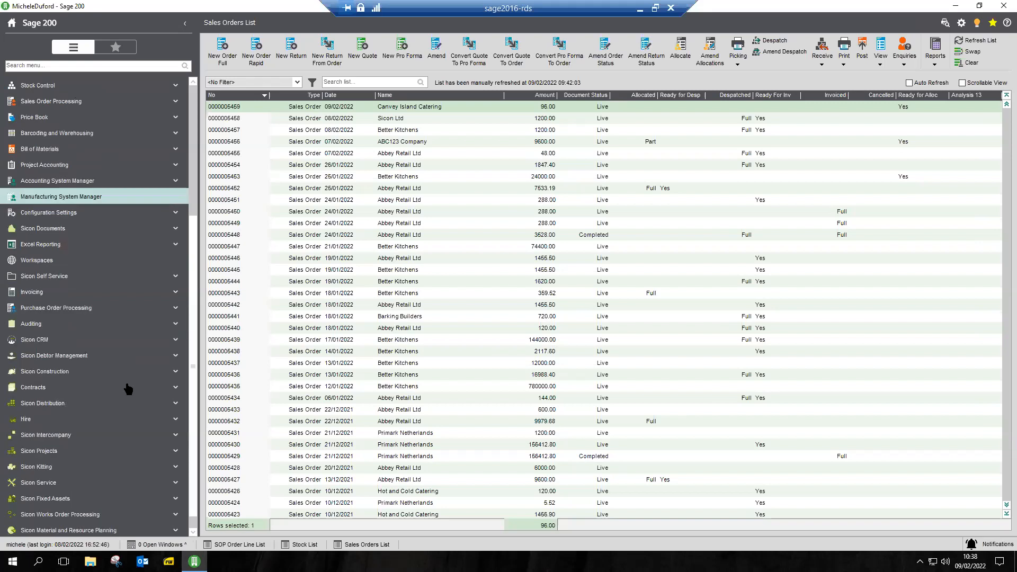
{"action": "left_click", "coordinate": [69, 402]}
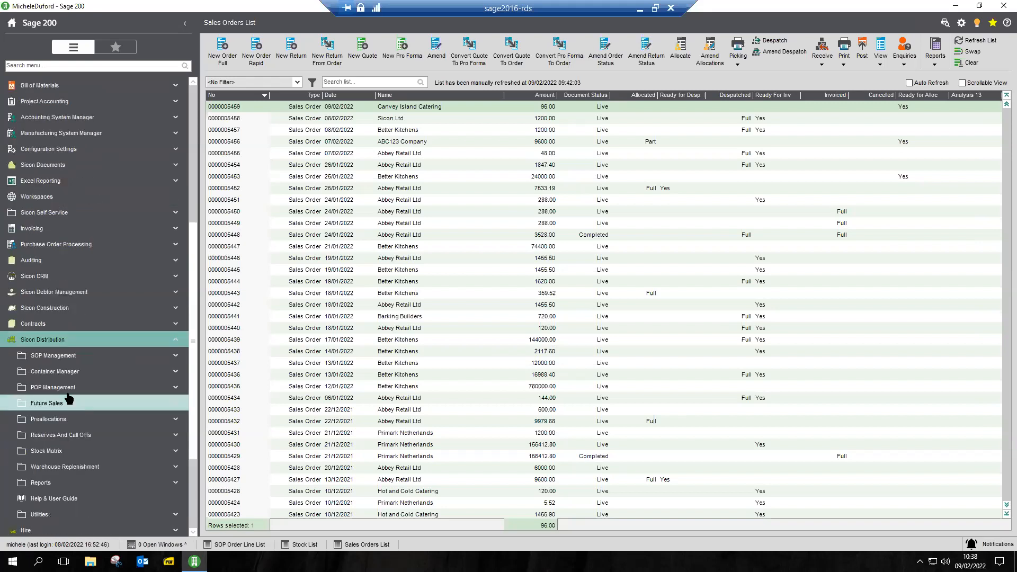
{"action": "left_click", "coordinate": [48, 421]}
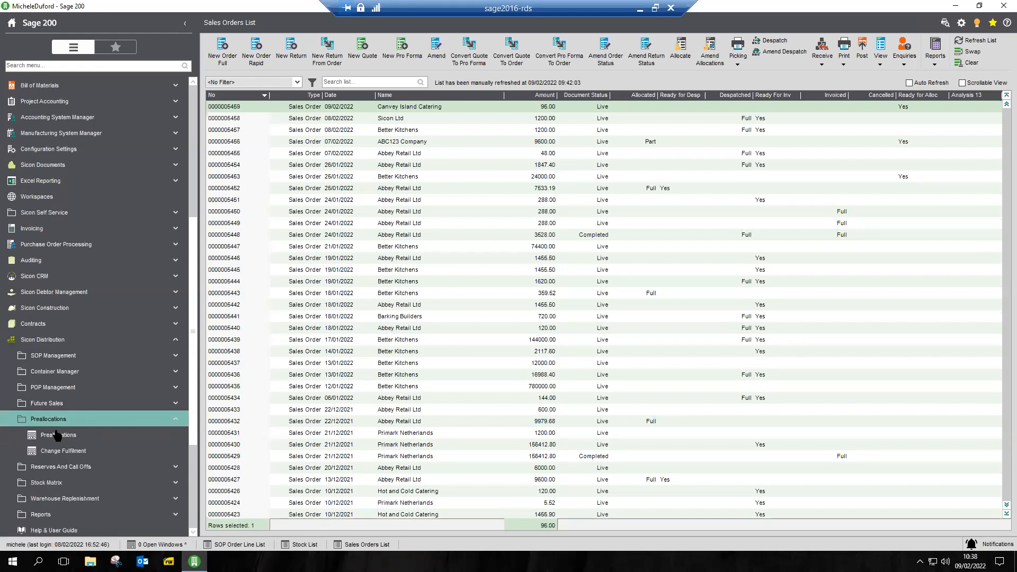
{"action": "left_click", "coordinate": [59, 435]}
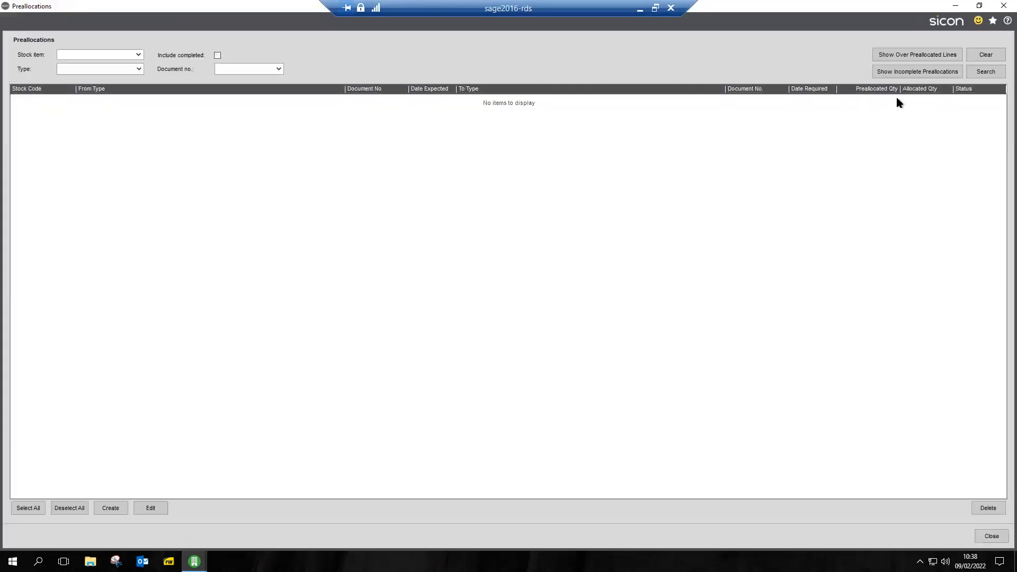
Search for all preallocations without filters and review the list down to the latest purchase order lines
{"action": "left_click", "coordinate": [981, 73]}
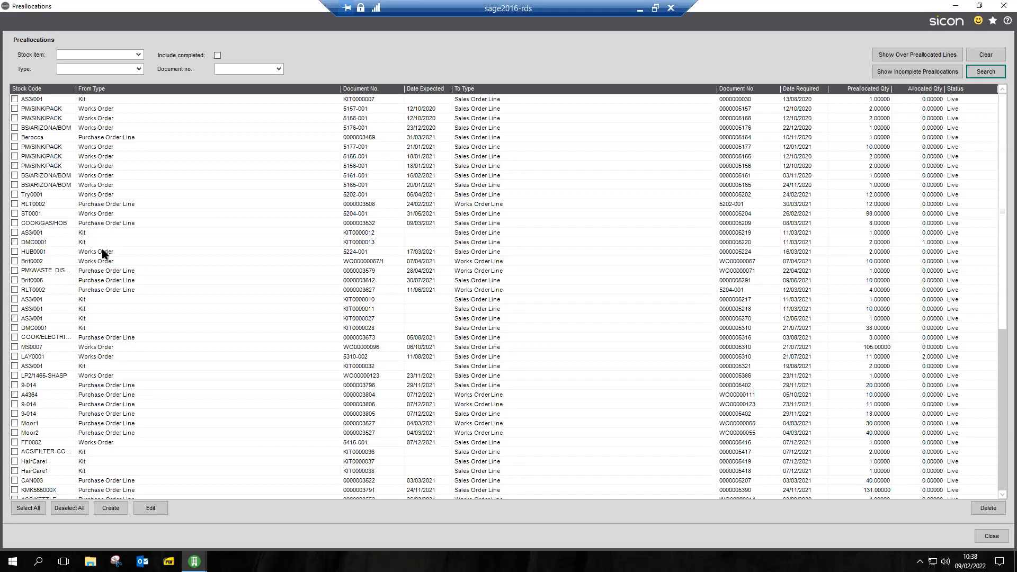
{"action": "scroll", "coordinate": [224, 306], "scroll_direction": "down", "scroll_amount": 5}
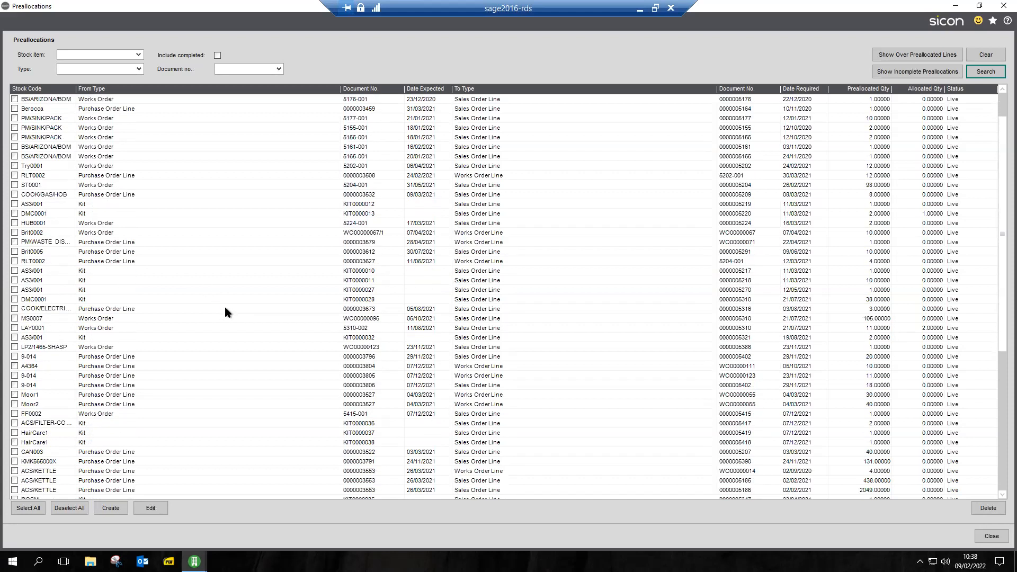
{"action": "scroll", "coordinate": [225, 310], "scroll_direction": "down", "scroll_amount": 4}
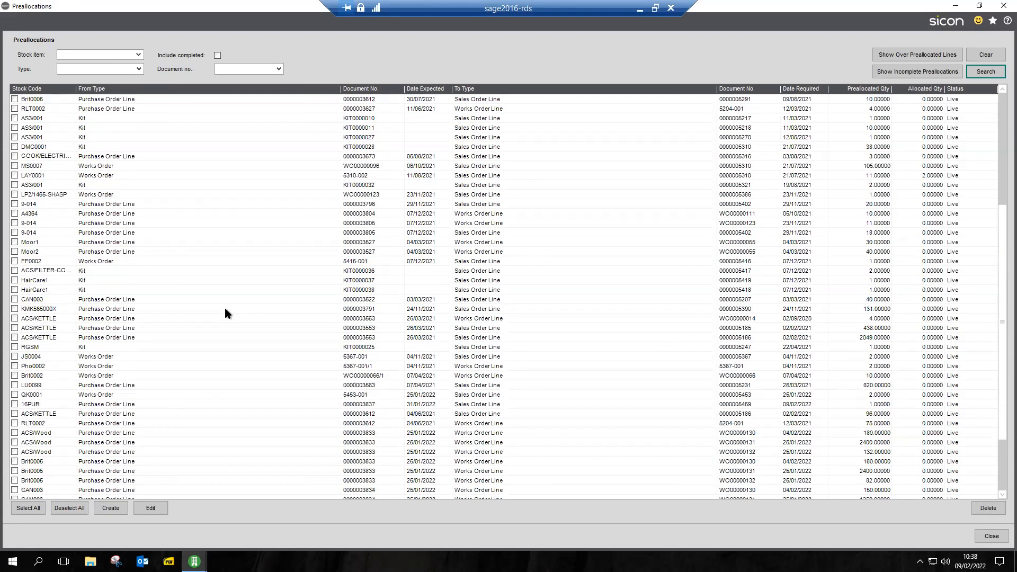
{"action": "scroll", "coordinate": [225, 309], "scroll_direction": "down", "scroll_amount": 1}
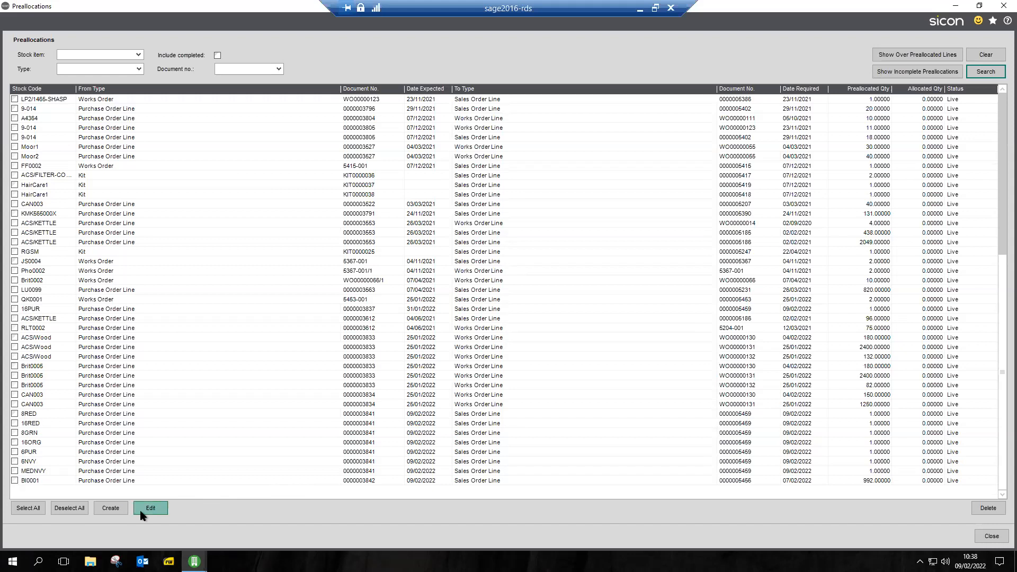
View the blank Create Preallocation form, cancel it and close the Preallocations screen
{"action": "left_click", "coordinate": [115, 508]}
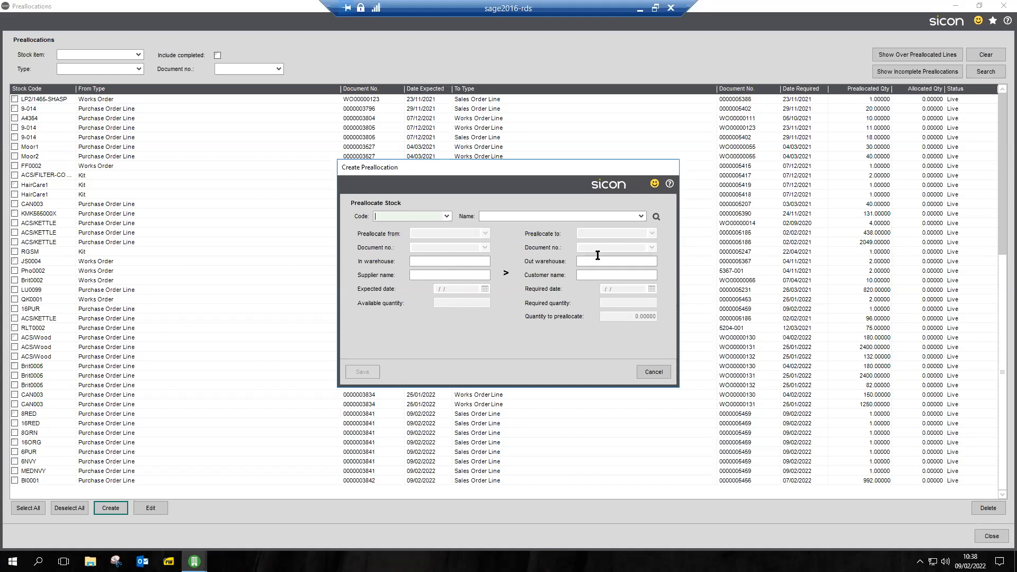
{"action": "left_click", "coordinate": [664, 372]}
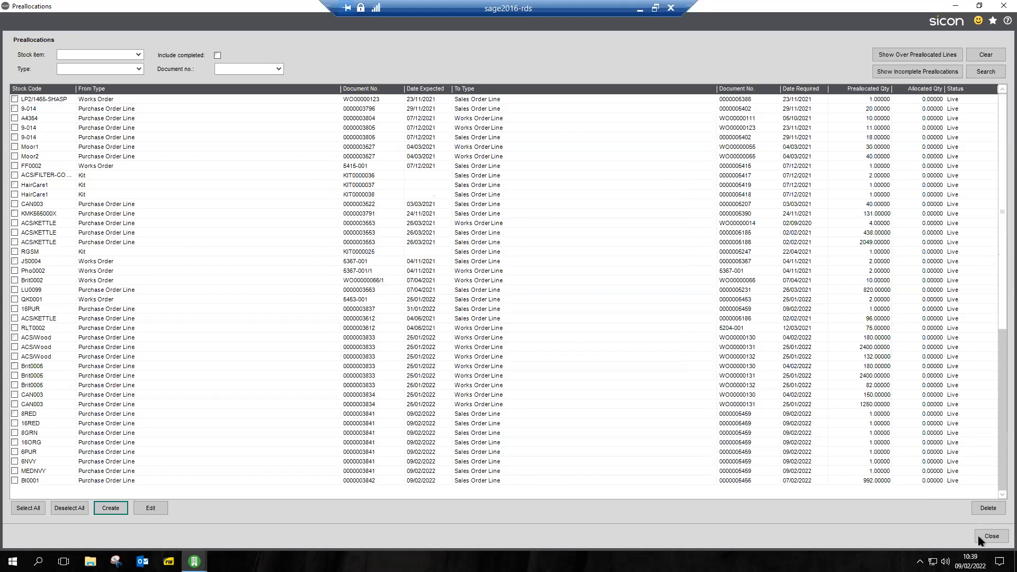
{"action": "left_click", "coordinate": [991, 537]}
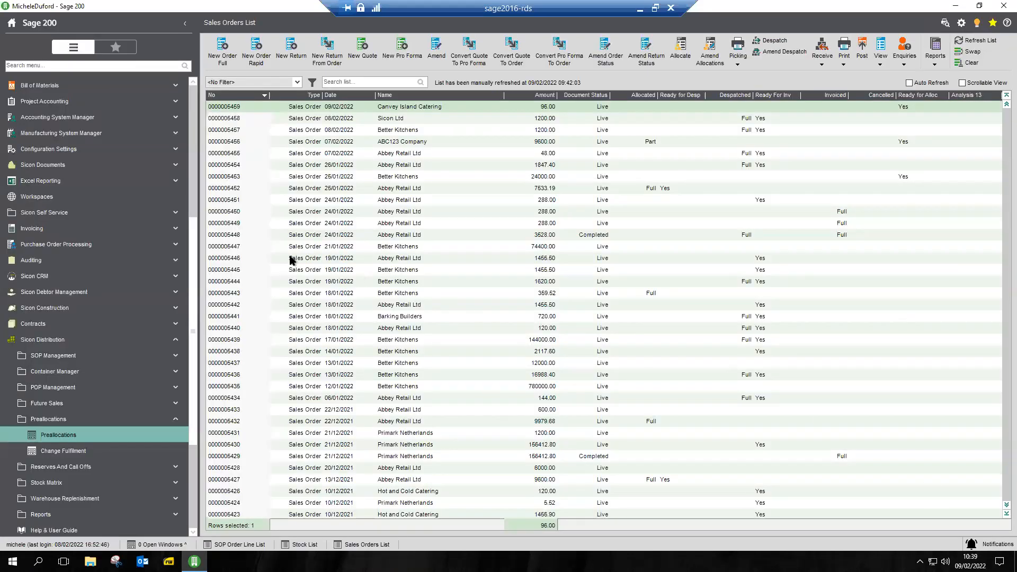
Open the BGT Distribution purchase order dated 09/02/2022 from the Purchase Orders List for amendment
{"action": "left_click", "coordinate": [194, 96]}
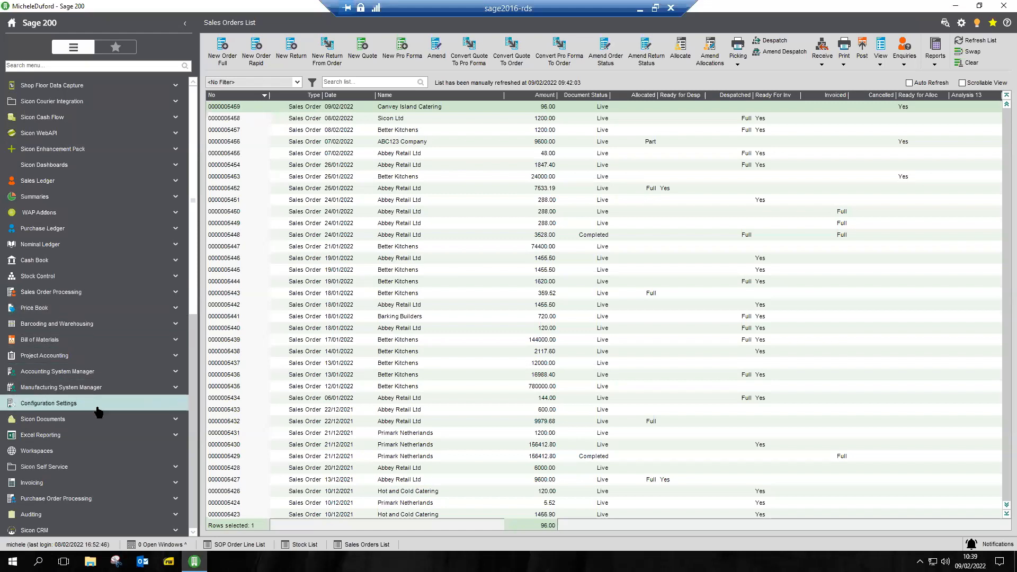
{"action": "left_click", "coordinate": [92, 500]}
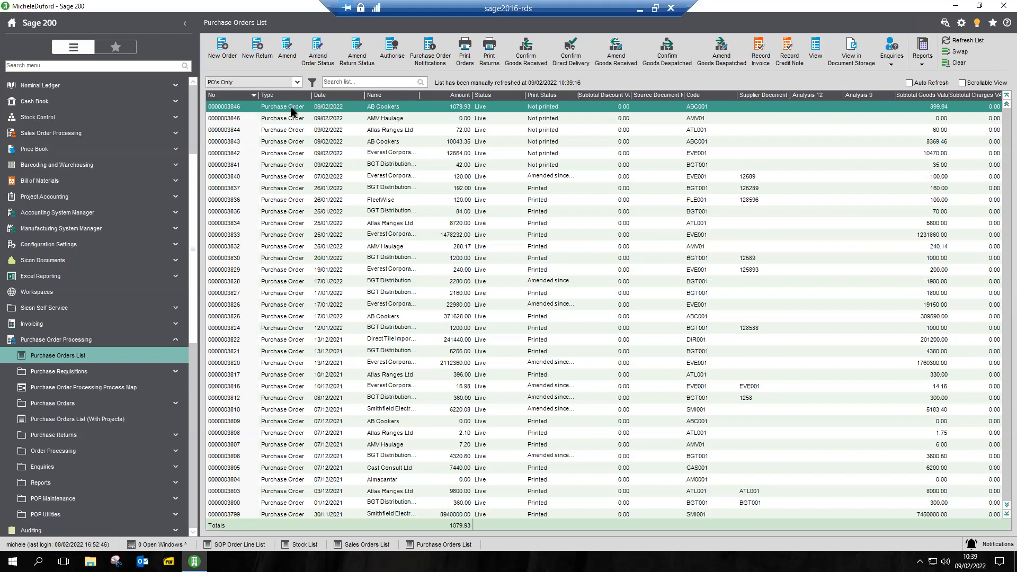
{"action": "left_click", "coordinate": [245, 167]}
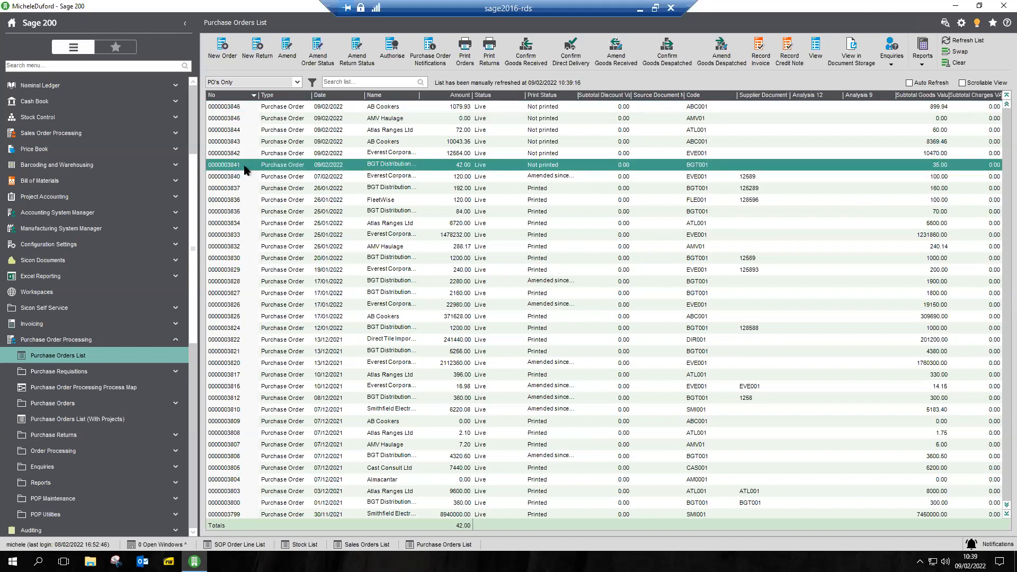
{"action": "double_click", "coordinate": [245, 165]}
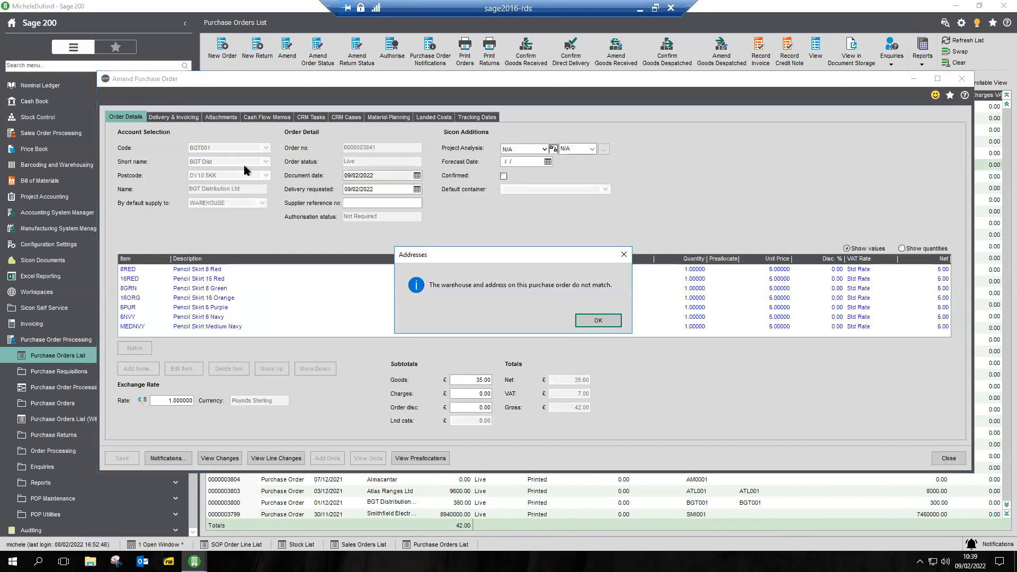
{"action": "left_click", "coordinate": [597, 321]}
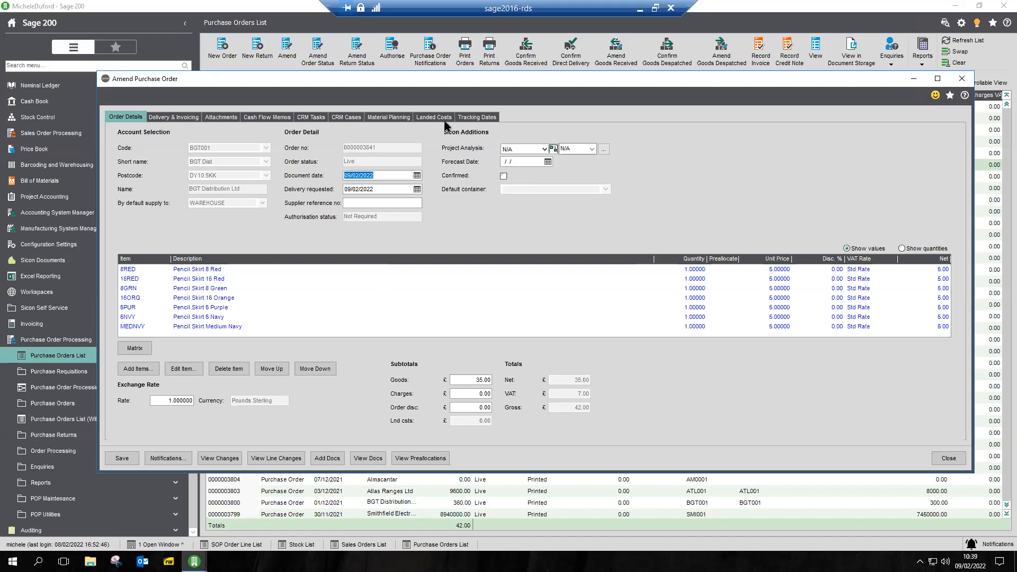
Review the Material Planning reasons for each line of the BGT Distribution purchase order and close the order
{"action": "left_click", "coordinate": [400, 117]}
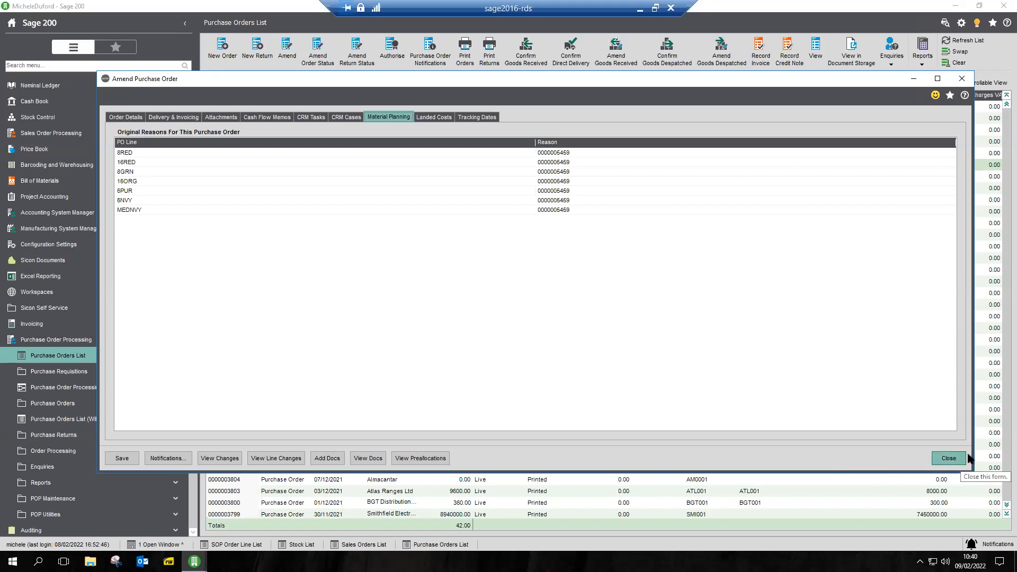
{"action": "left_click", "coordinate": [949, 459]}
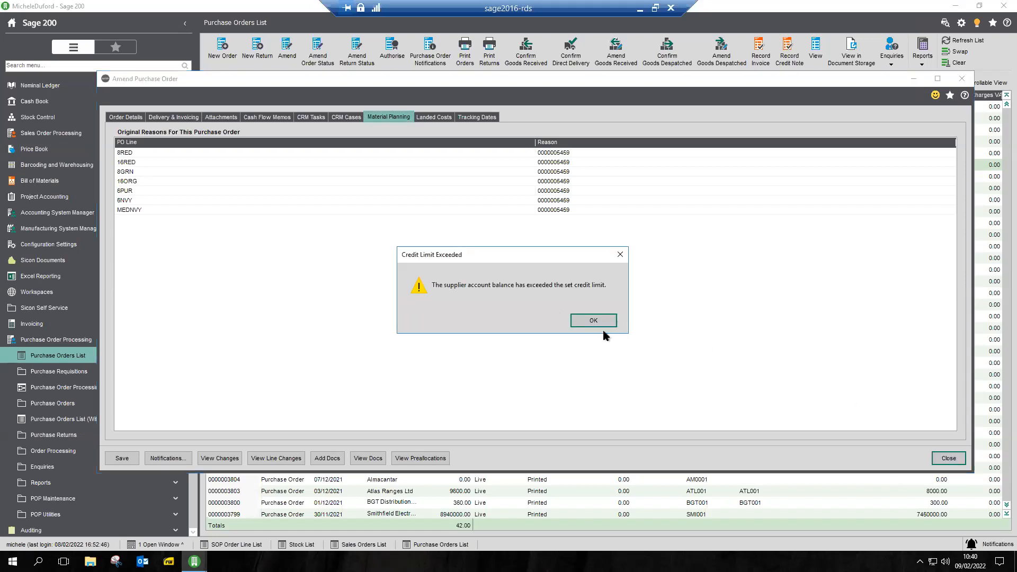
{"action": "left_click", "coordinate": [602, 321]}
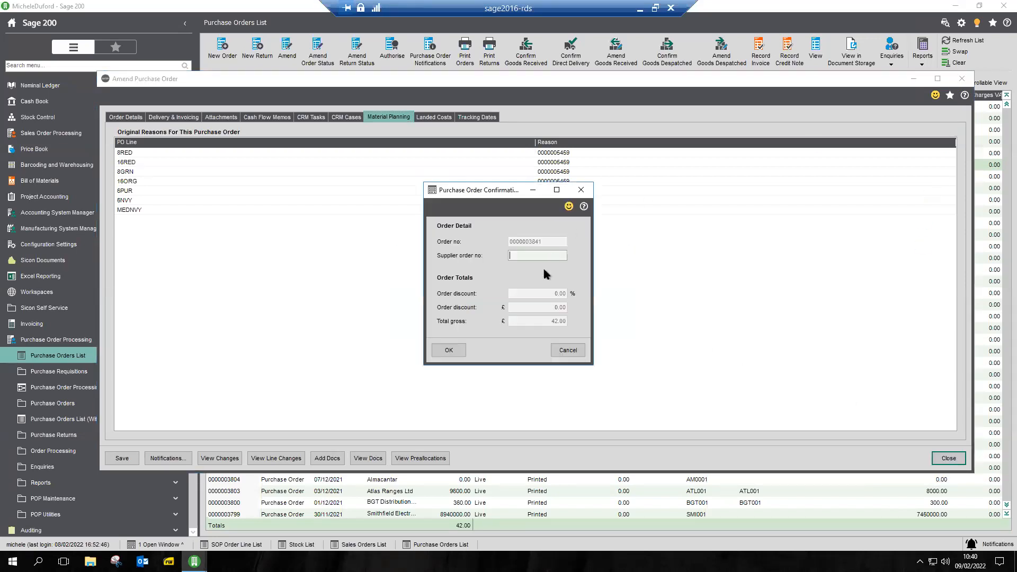
{"action": "left_click", "coordinate": [459, 354]}
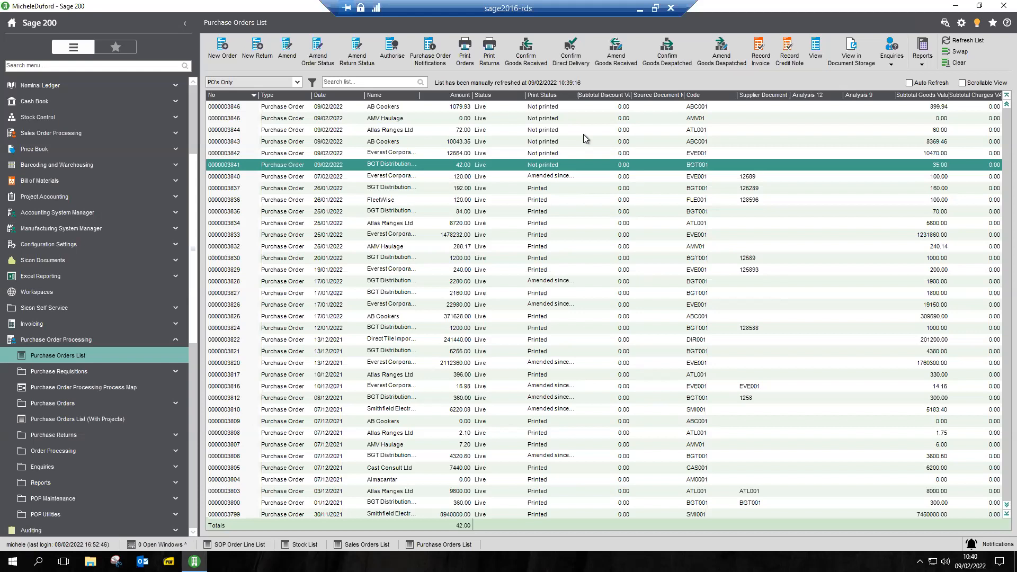
Start confirming goods received for the BGT Distribution order with reference 12589 and narrative "all ok"
{"action": "left_click", "coordinate": [526, 61]}
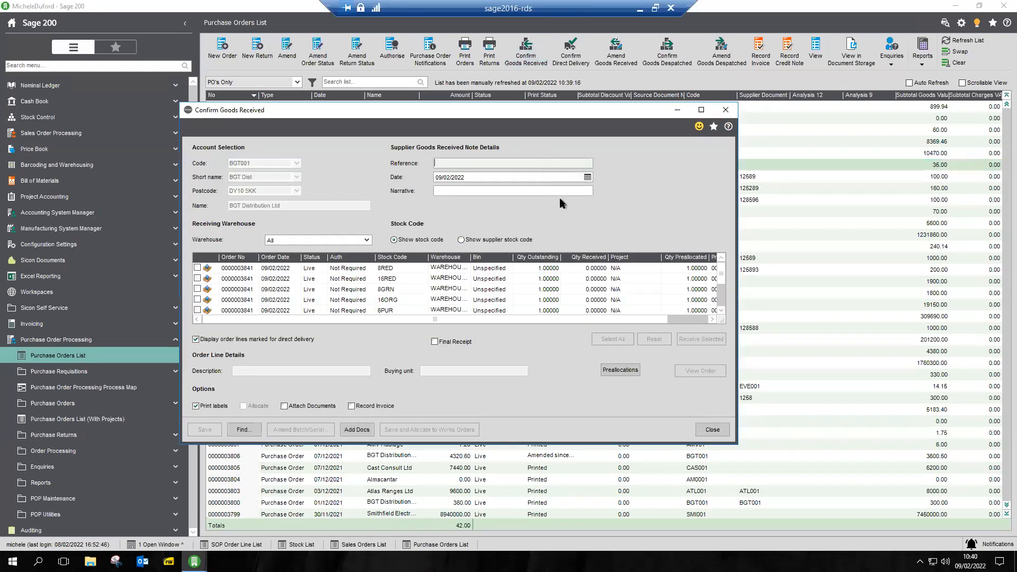
{"action": "type", "text": "12589"}
{"action": "left_click", "coordinate": [472, 191]}
{"action": "type", "text": "all ok"}
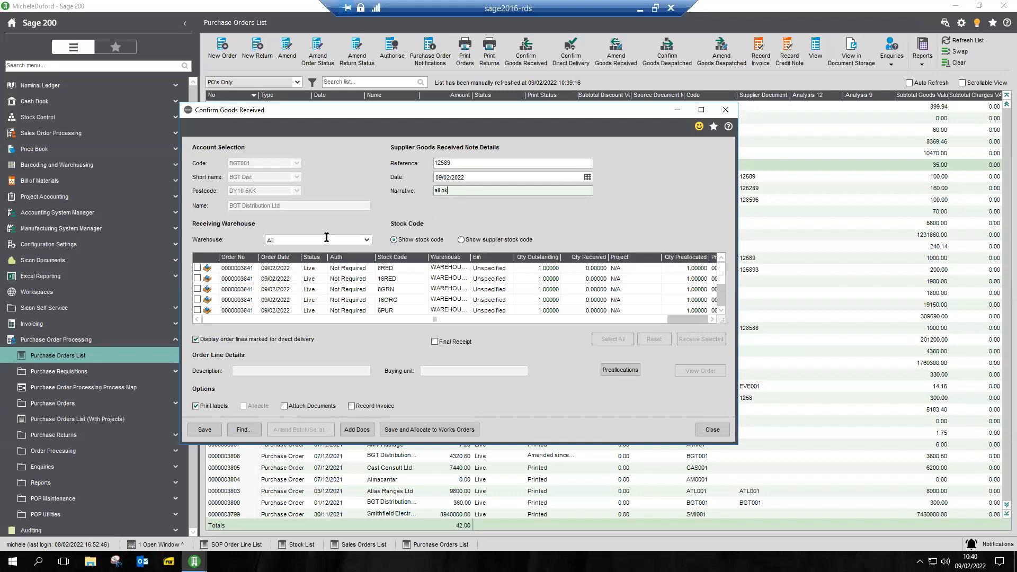
Check the Preallocated To column, and mark the 8RED, 16RED, 8GRN, 16ORG and 6PUR lines for receipt
{"action": "left_click", "coordinate": [712, 319]}
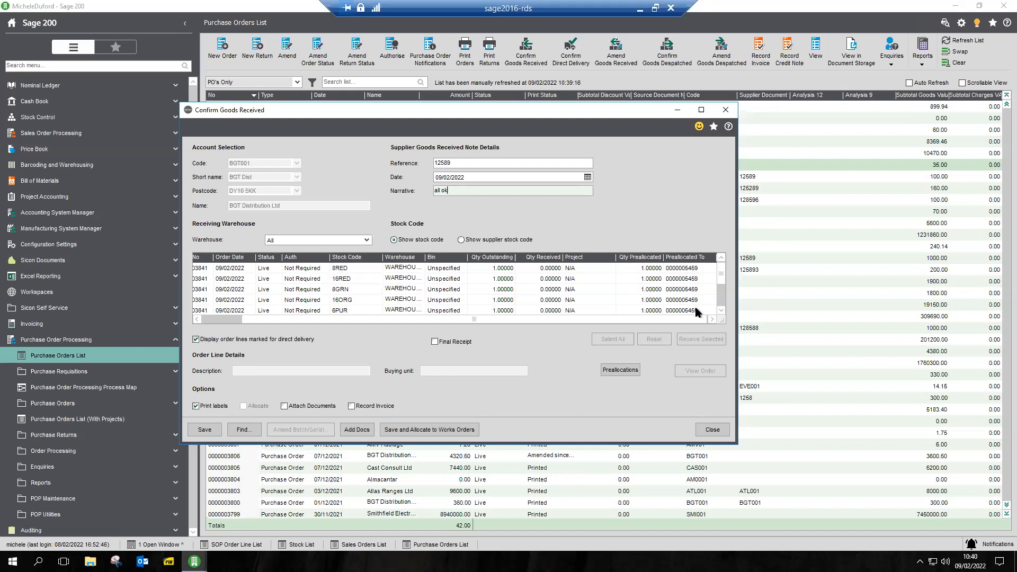
{"action": "left_click", "coordinate": [214, 321]}
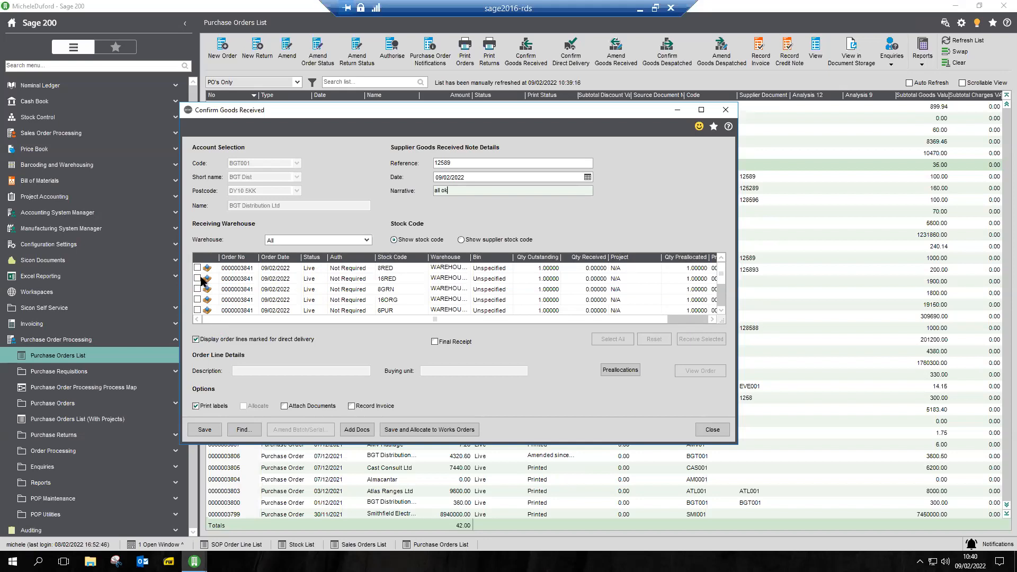
{"action": "left_click", "coordinate": [197, 267]}
{"action": "left_click", "coordinate": [197, 278]}
{"action": "left_click", "coordinate": [197, 289]}
{"action": "left_click", "coordinate": [197, 299]}
{"action": "left_click", "coordinate": [197, 310]}
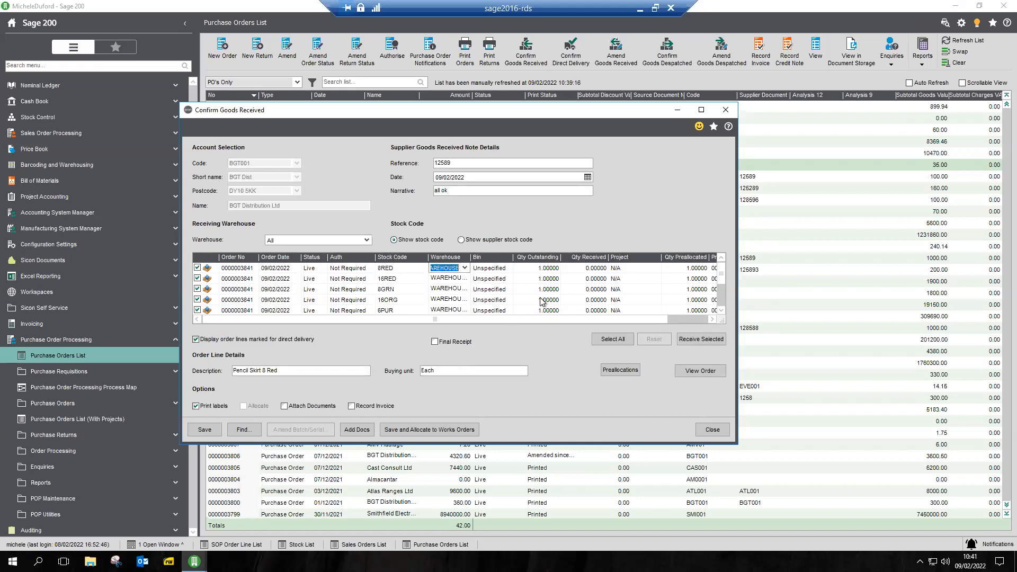
Set the quantity received to 1 on all seven pencil skirt lines, from 8RED to MEDNVY
{"action": "left_click", "coordinate": [595, 269]}
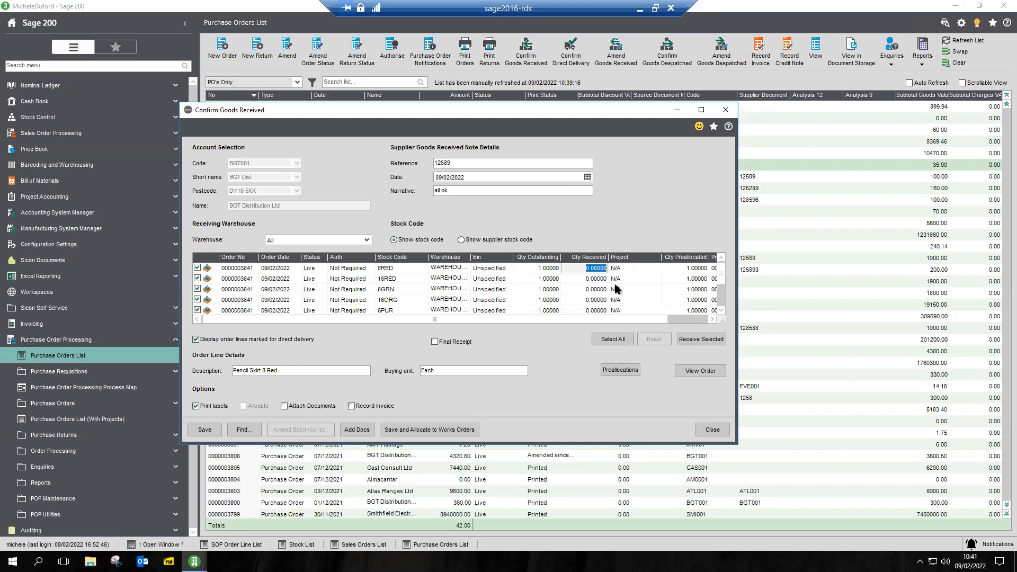
{"action": "type", "text": "1"}
{"action": "key", "text": "Return"}
{"action": "type", "text": "1"}
{"action": "key", "text": "Return"}
{"action": "type", "text": "1"}
{"action": "key", "text": "Return"}
{"action": "type", "text": "1"}
{"action": "key", "text": "Return"}
{"action": "type", "text": "1"}
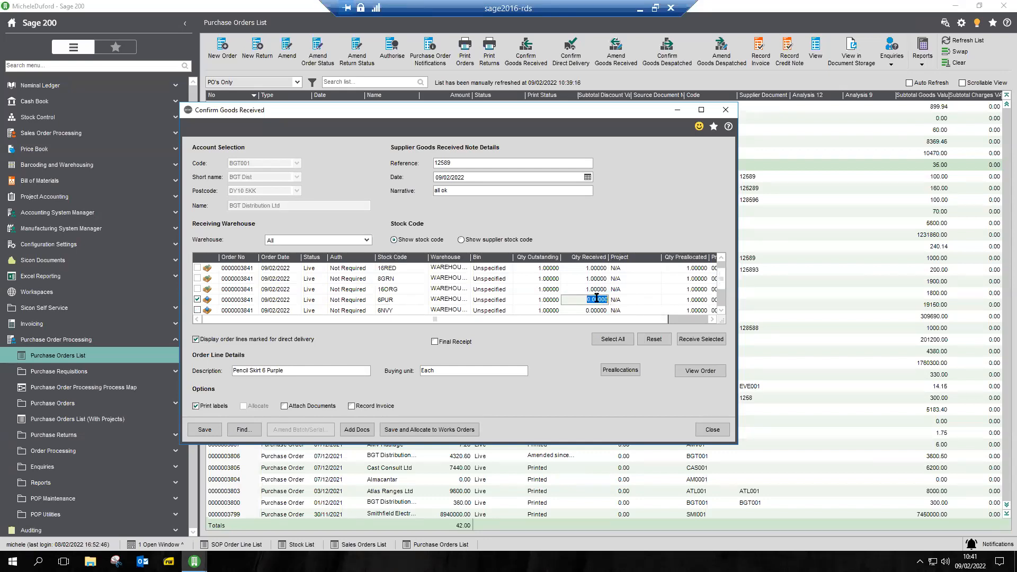
{"action": "key", "text": "Return"}
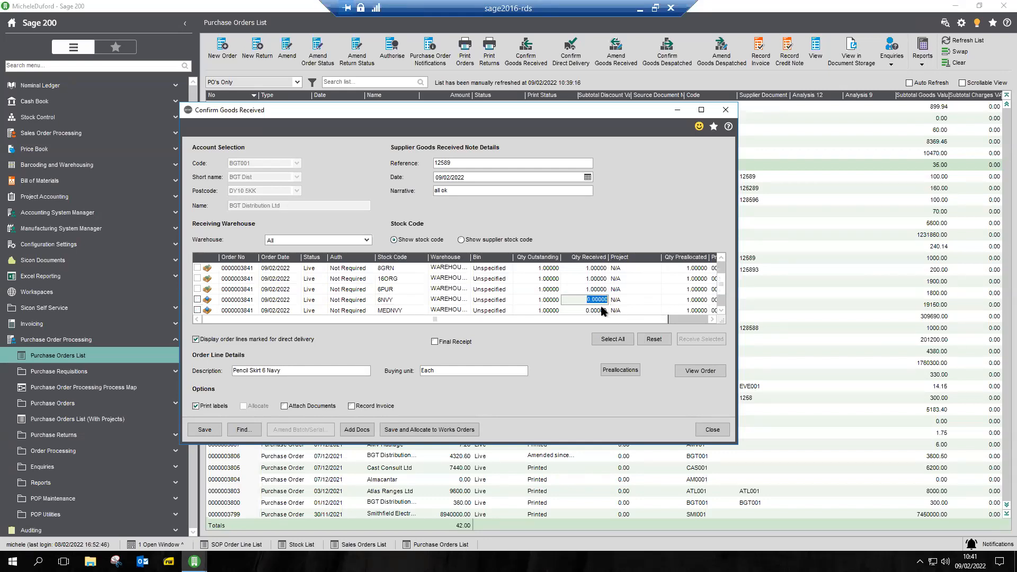
{"action": "type", "text": "1"}
{"action": "key", "text": "Return"}
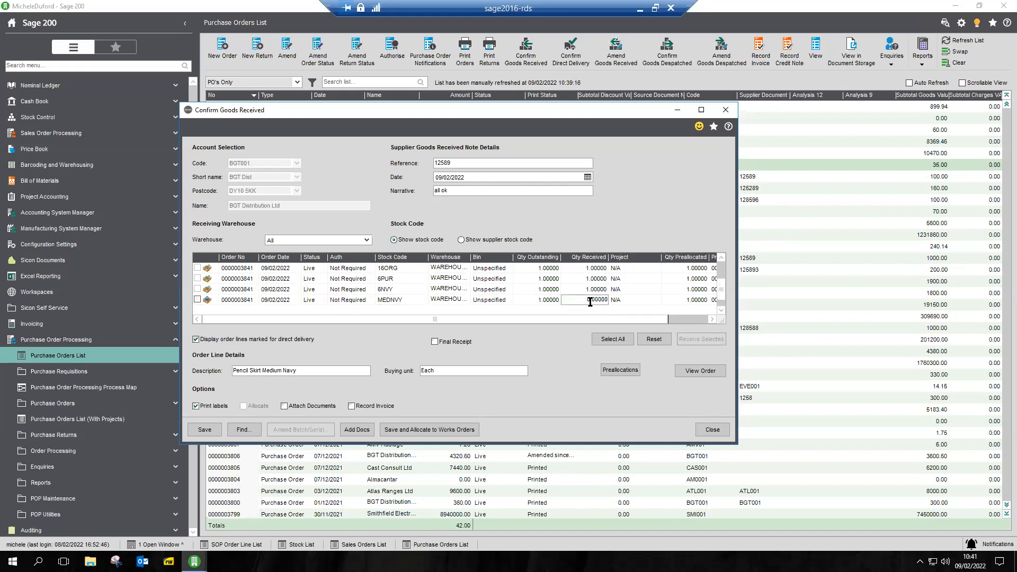
{"action": "left_click_drag", "start_coordinate": [590, 301], "coordinate": [609, 300]}
{"action": "type", "text": "1"}
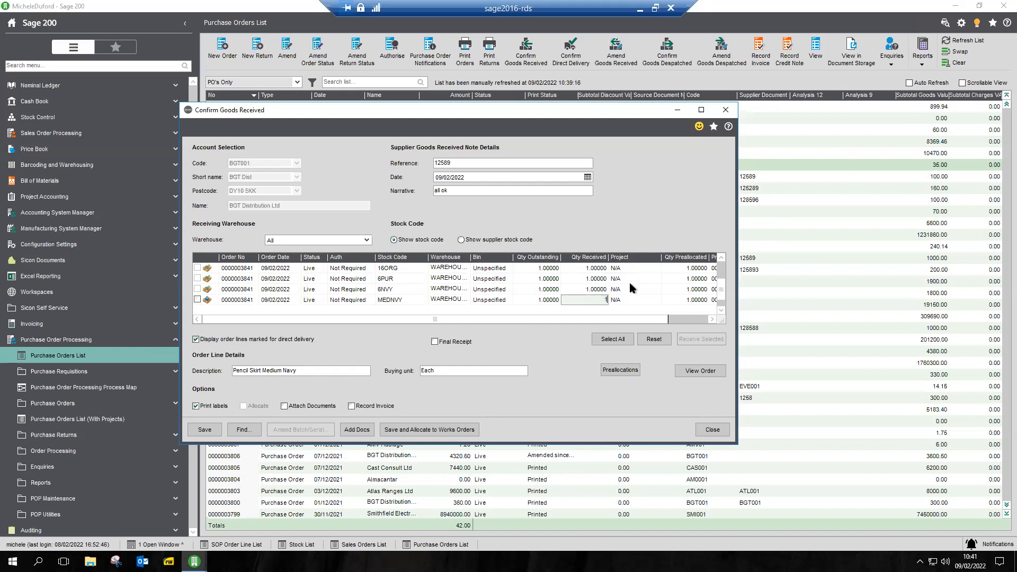
Save the goods receipt, allocating 1 of each received item to its preallocated sales order line, and close the form
{"action": "left_click", "coordinate": [201, 430]}
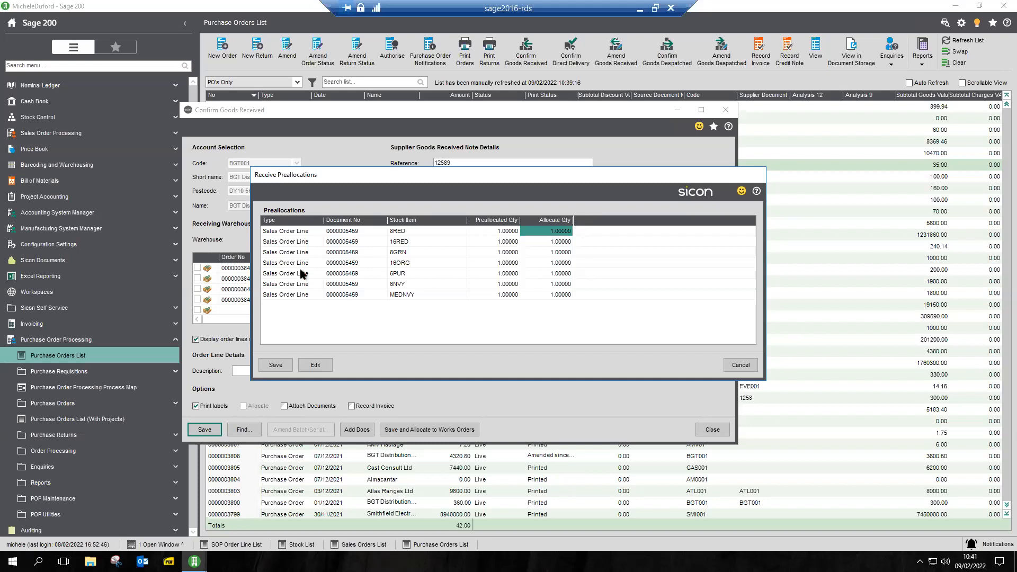
{"action": "left_click", "coordinate": [276, 366]}
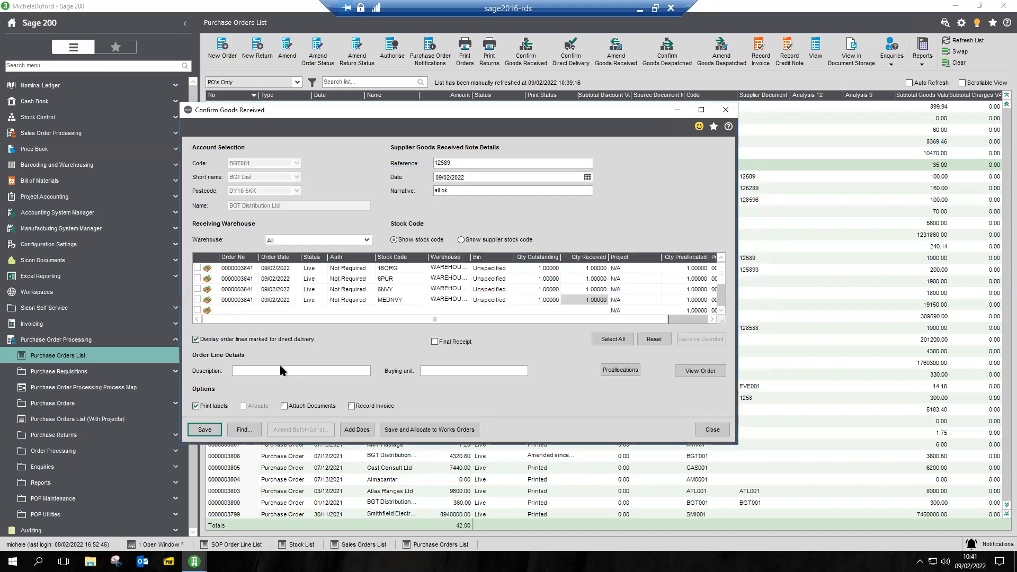
{"action": "left_click", "coordinate": [205, 429]}
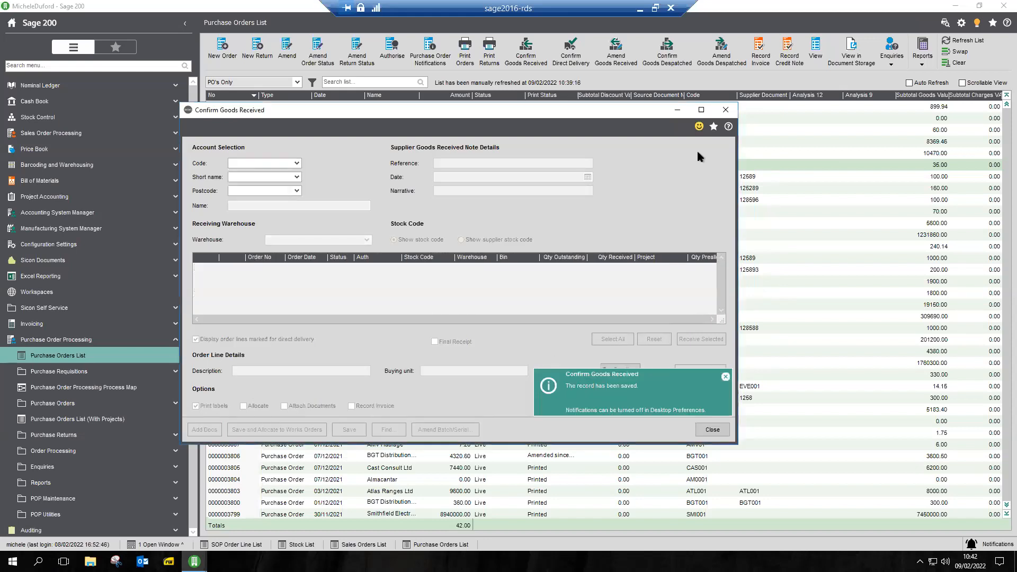
{"action": "left_click", "coordinate": [725, 110]}
Open the Canvey Island Catering sales order and show its line quantities to check the allocations
{"action": "left_click", "coordinate": [366, 544]}
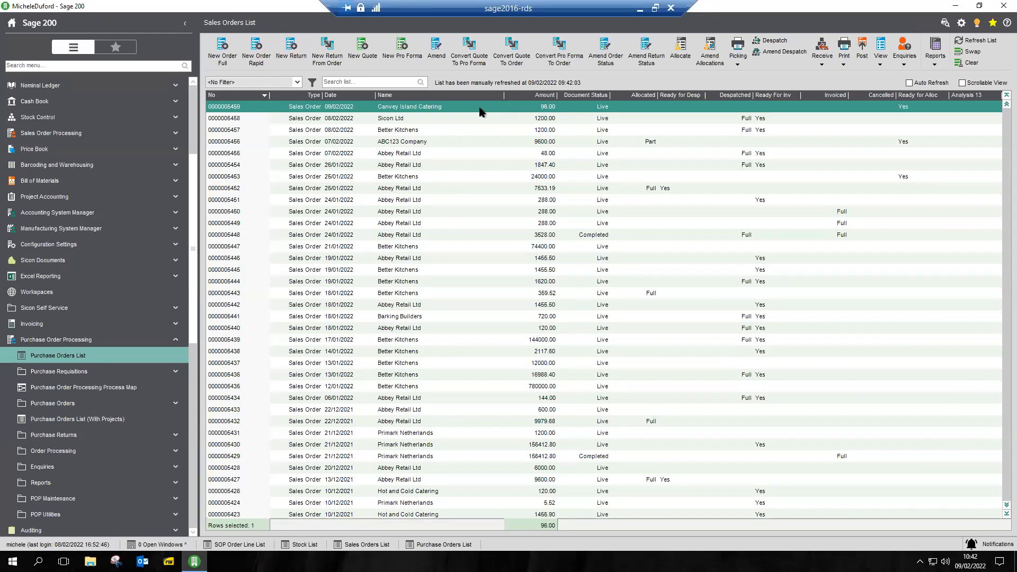
{"action": "double_click", "coordinate": [480, 108]}
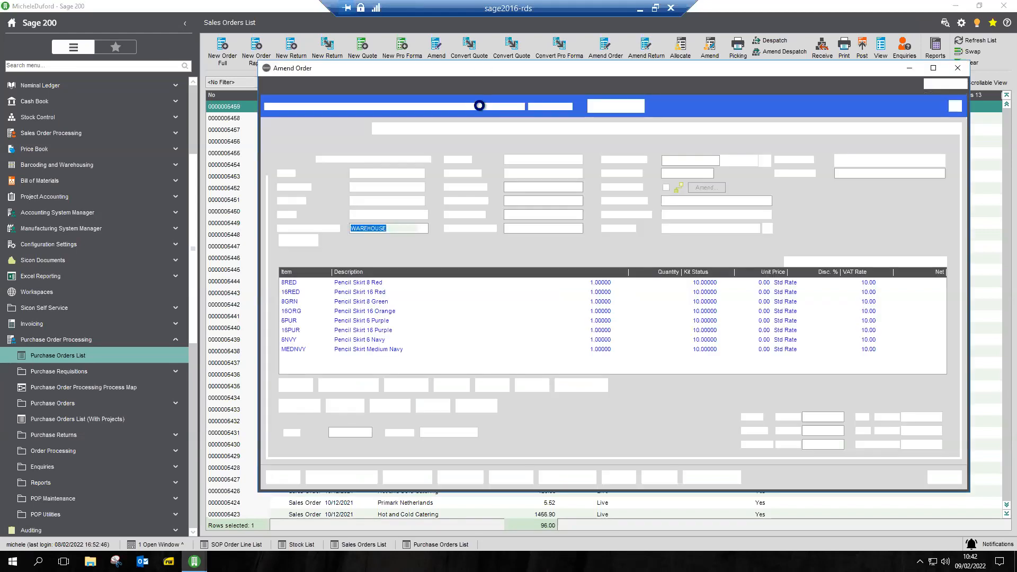
{"action": "left_click", "coordinate": [638, 149]}
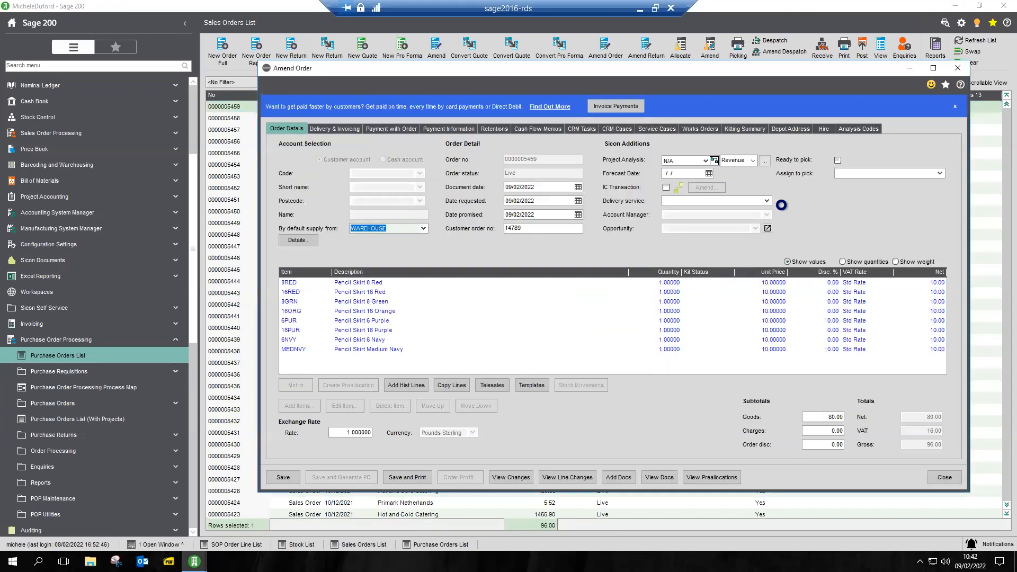
{"action": "left_click", "coordinate": [764, 80]}
{"action": "left_click", "coordinate": [843, 262]}
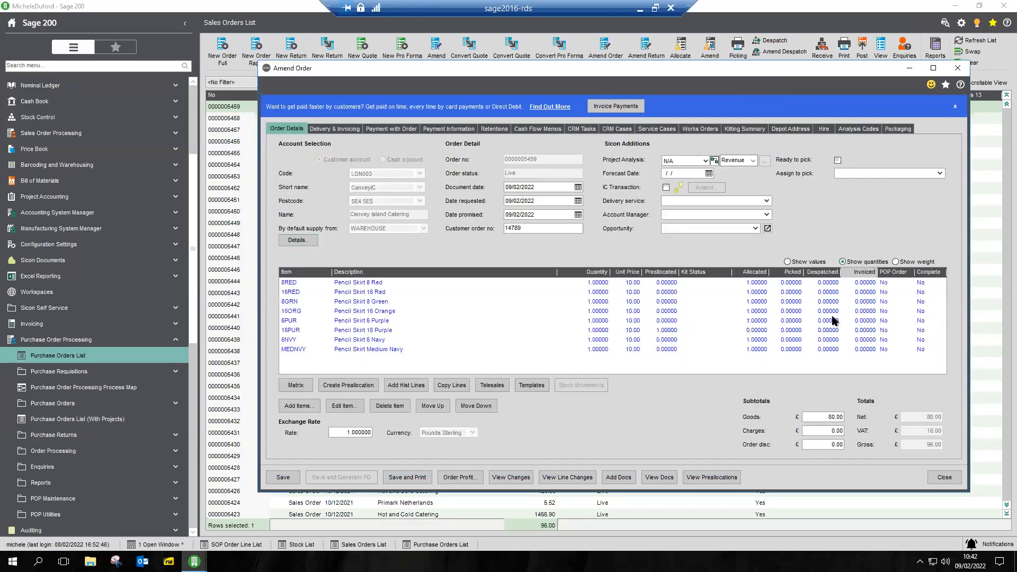